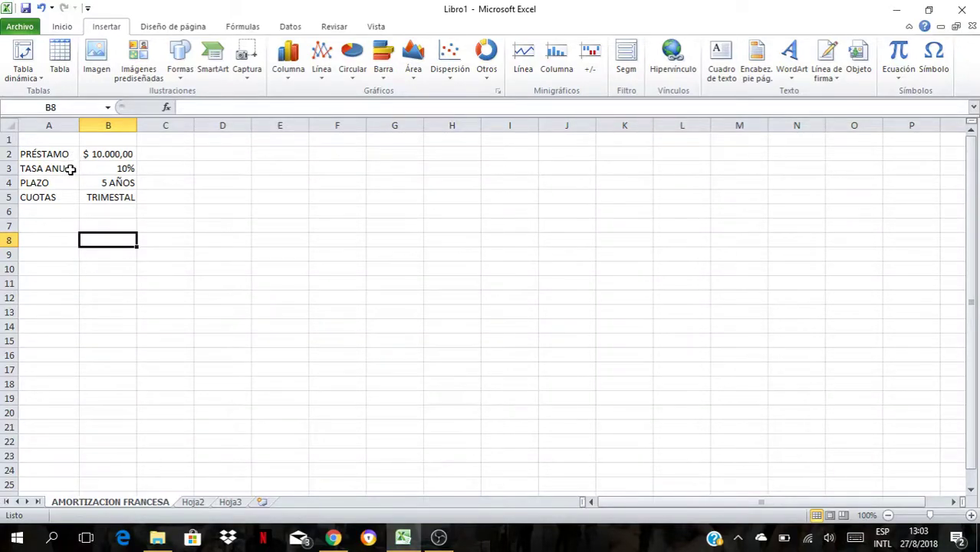
pyautogui.click(113, 198)
pyautogui.click(202, 188)
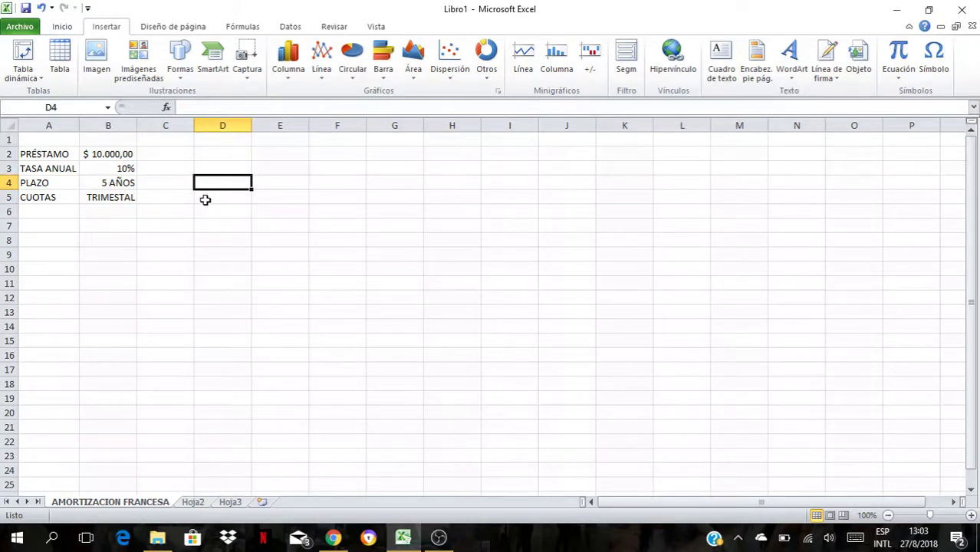
pyautogui.click(131, 159)
pyautogui.click(199, 164)
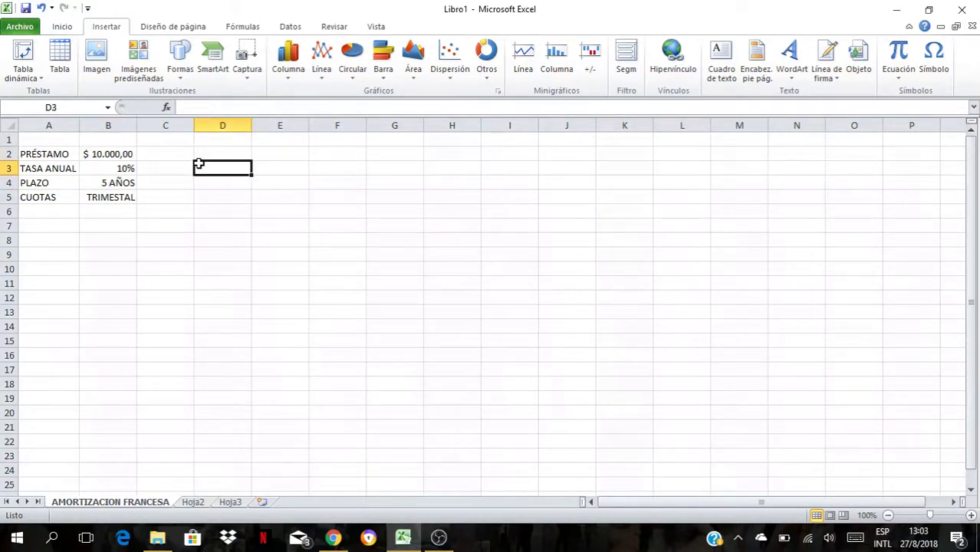
pyautogui.click(115, 171)
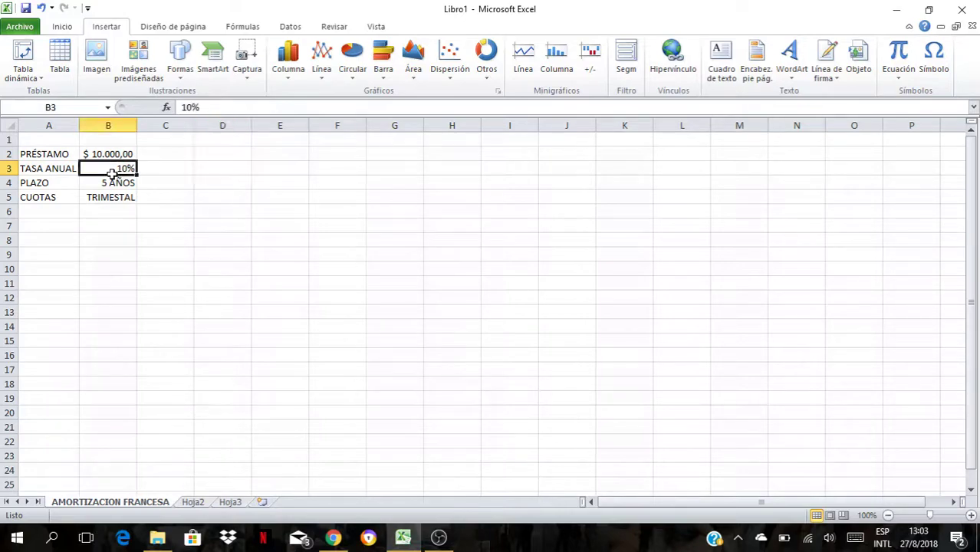
pyautogui.click(284, 209)
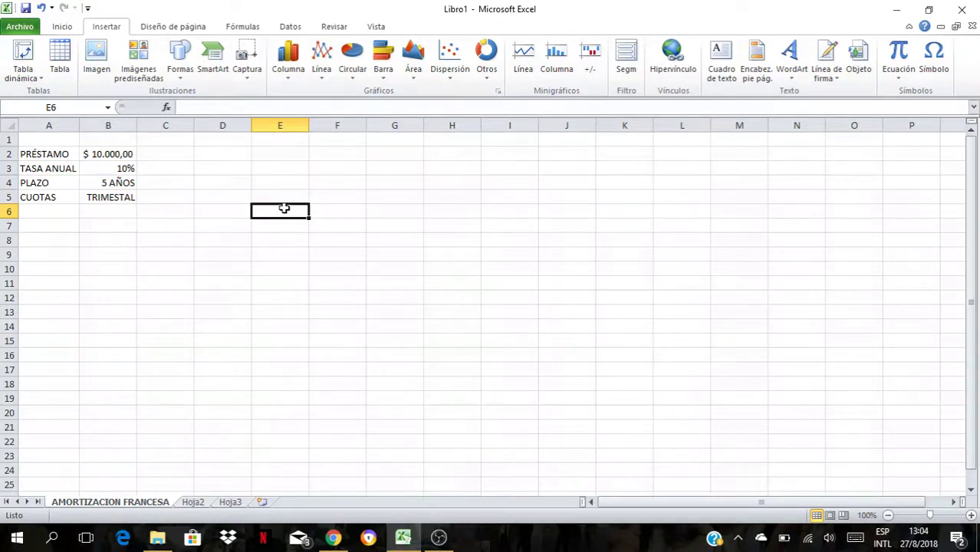
# Step: Enter the table headers PERIODO, PAGO and SALDO in cells C8 to E8
pyautogui.press('Left')
pyautogui.press('Down')
pyautogui.press('Left')
pyautogui.press('Down')
pyautogui.press('Left')
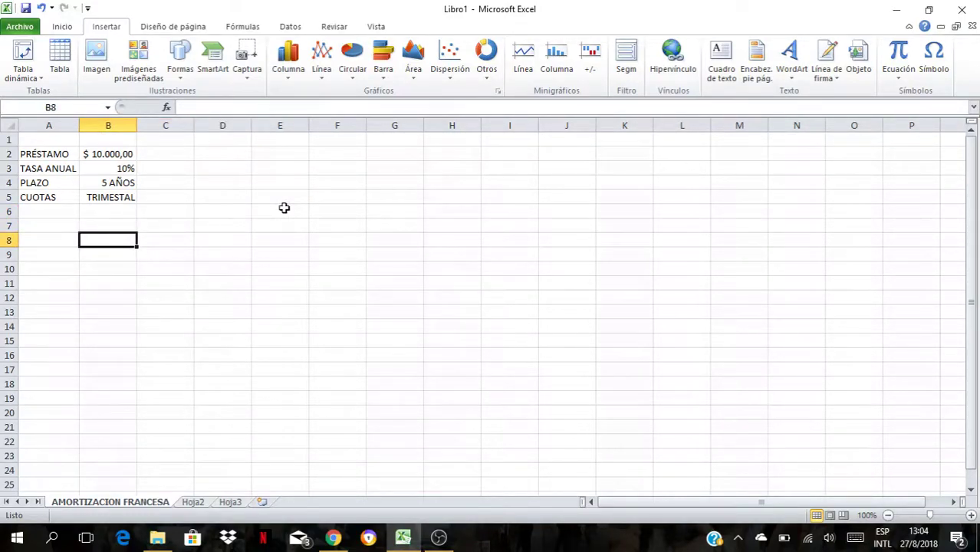
pyautogui.press('Right')
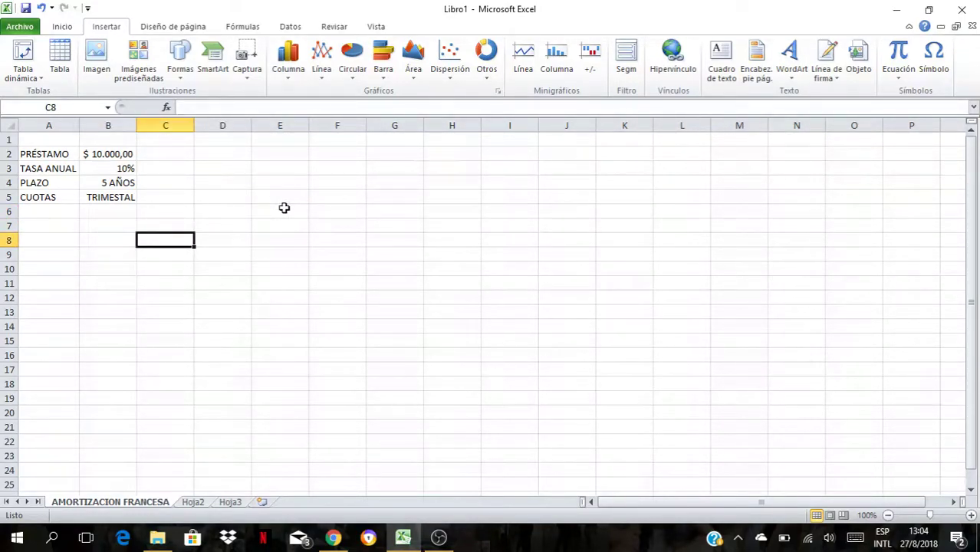
pyautogui.write('PERIODO')
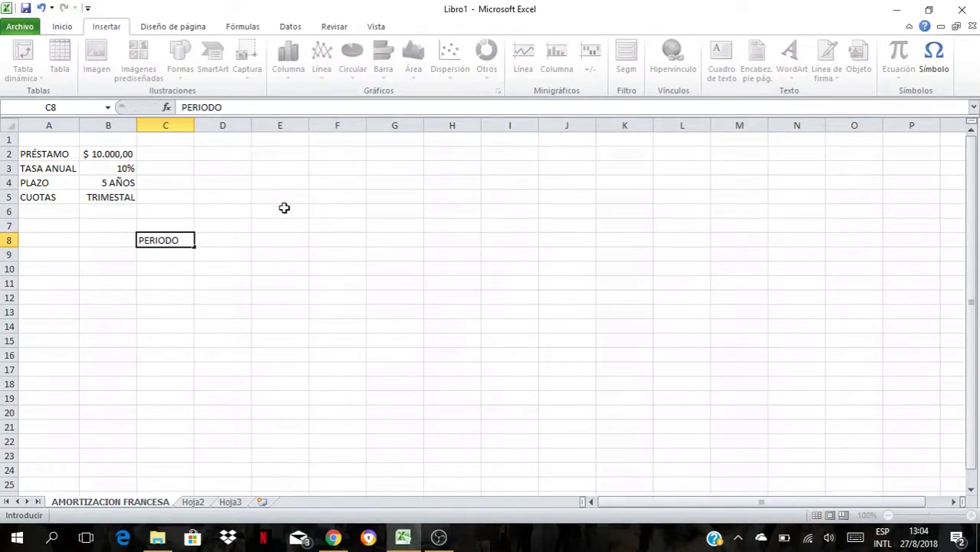
pyautogui.press('Tab')
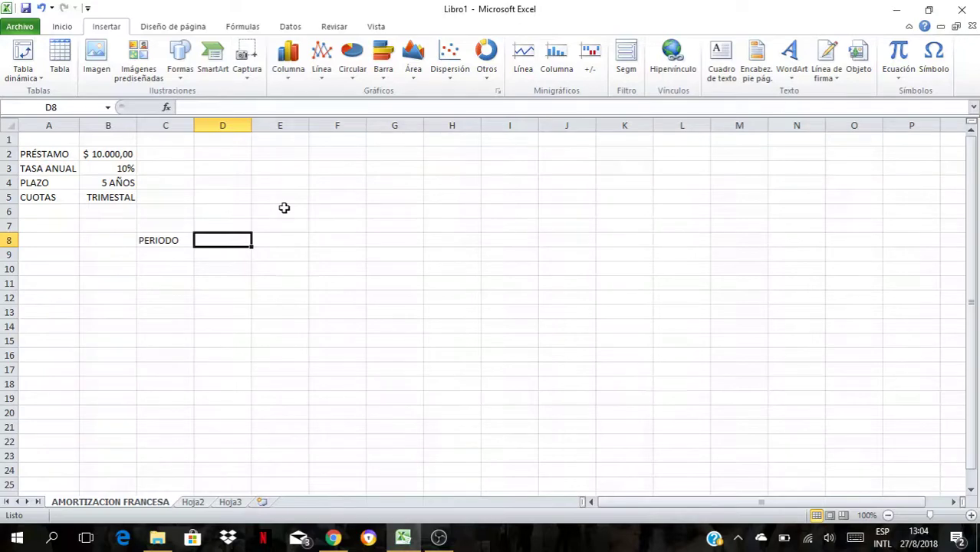
pyautogui.write('PAGO')
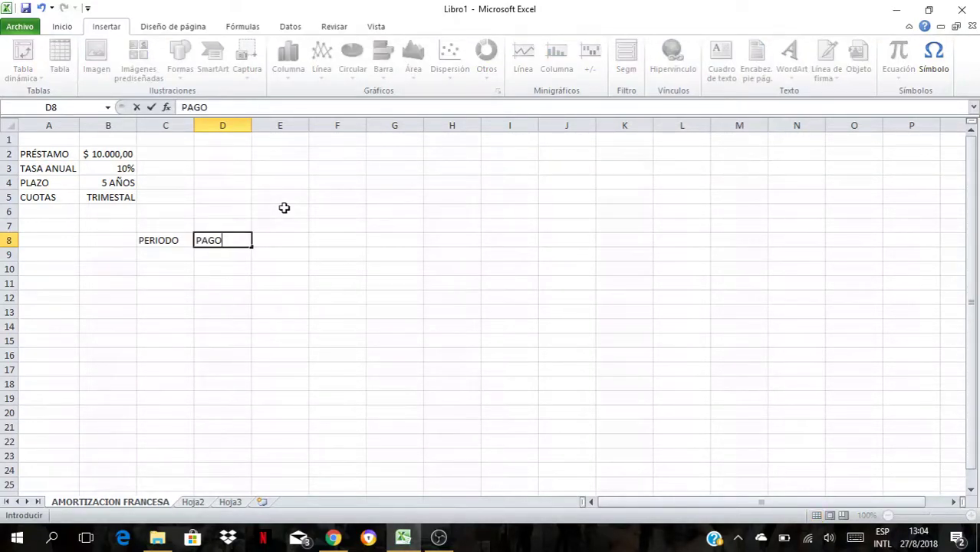
pyautogui.press('Tab')
pyautogui.write('SALDO')
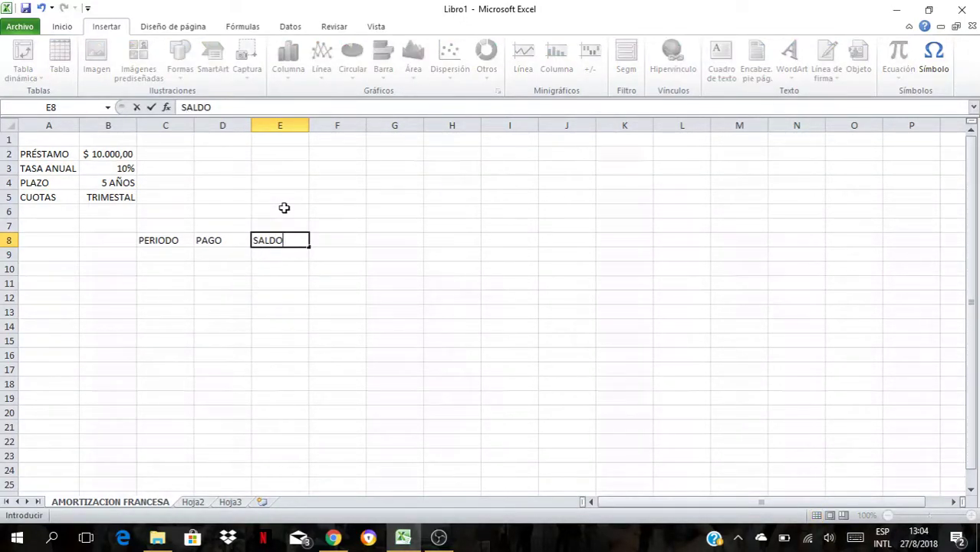
pyautogui.press('Tab')
# Step: Reorder the headers so that SALDO stands in D8 and PAGO in E8
pyautogui.moveTo(225, 238)
pyautogui.mouseDown()
pyautogui.moveTo(302, 238)
pyautogui.moveTo(230, 256)
pyautogui.moveTo(236, 245)
pyautogui.mouseUp()
pyautogui.click(294, 238)
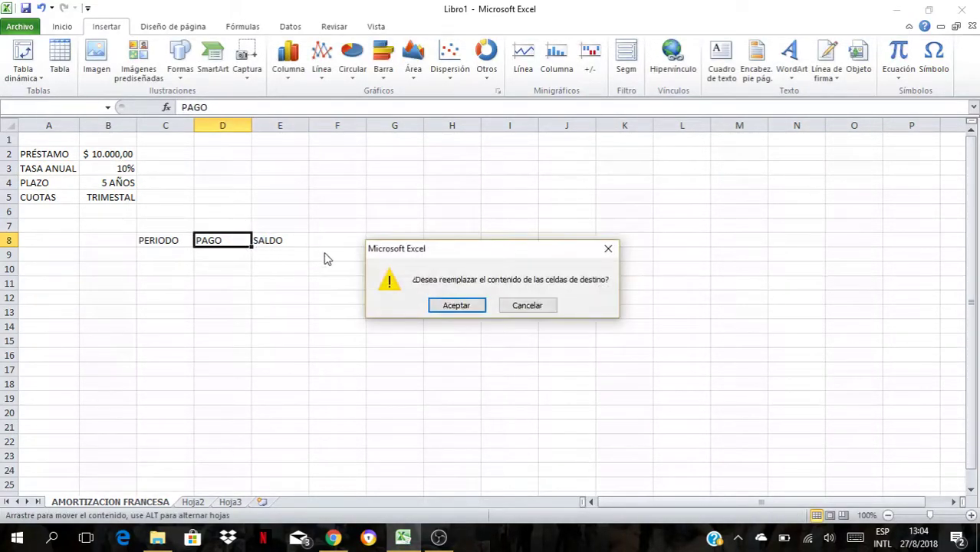
pyautogui.click(448, 304)
pyautogui.click(281, 238)
pyautogui.write('PAGO')
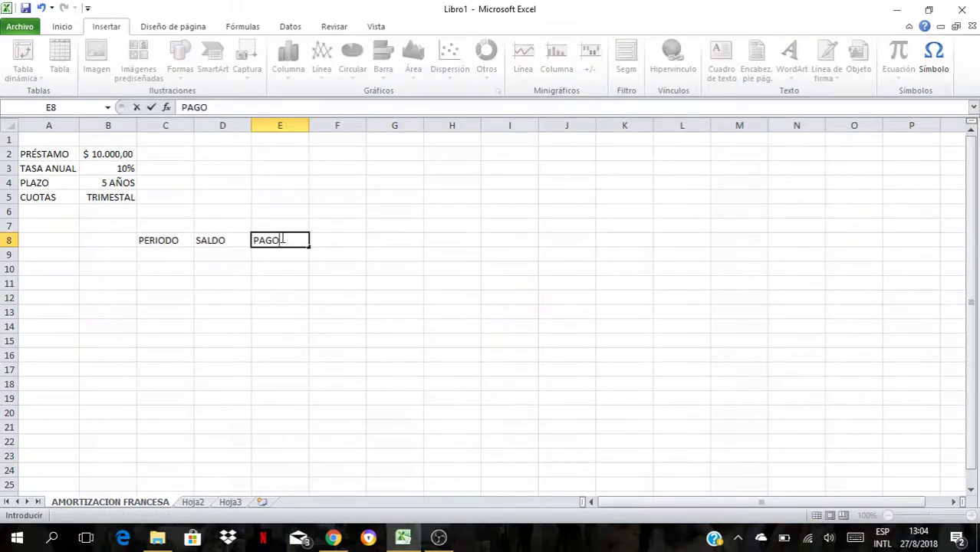
# Step: Add the headers INTERES in F8 and CAPITAL in G8 to complete the header row
pyautogui.press('Tab')
pyautogui.write('INTERES')
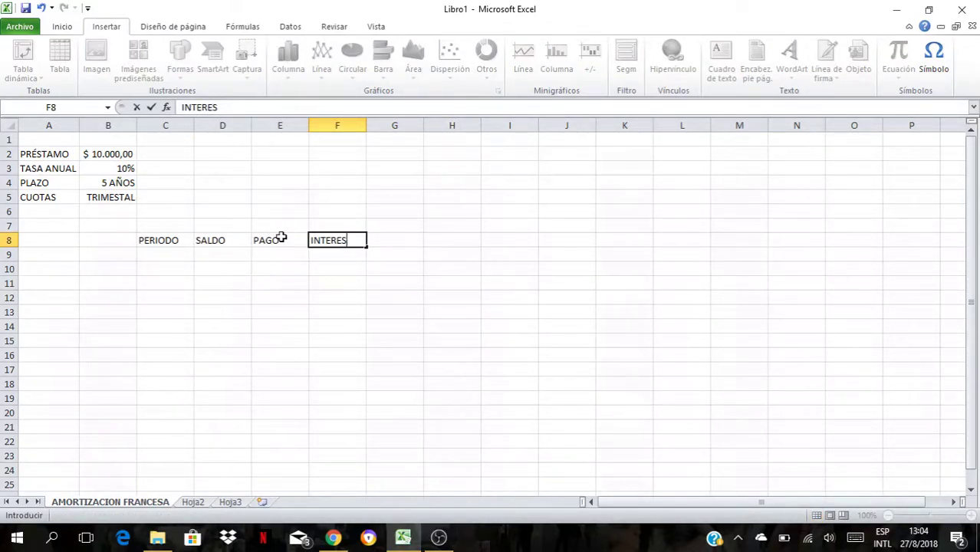
pyautogui.press('Tab')
pyautogui.write('CAPITAL')
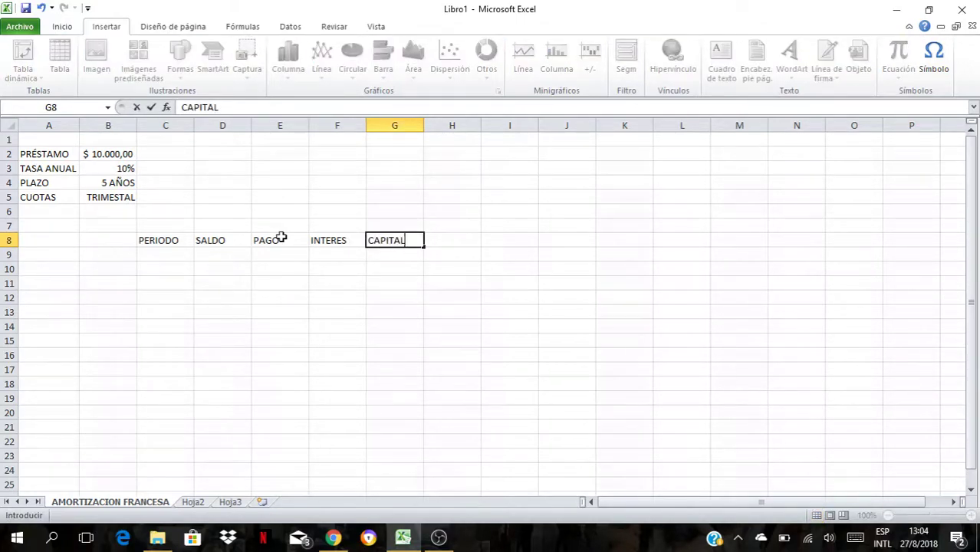
pyautogui.press('Return')
# Step: Enter 0 as the starting period in C9 under PERIODO
pyautogui.press('Left')
pyautogui.press('Left')
pyautogui.press('Left')
pyautogui.press('Left')
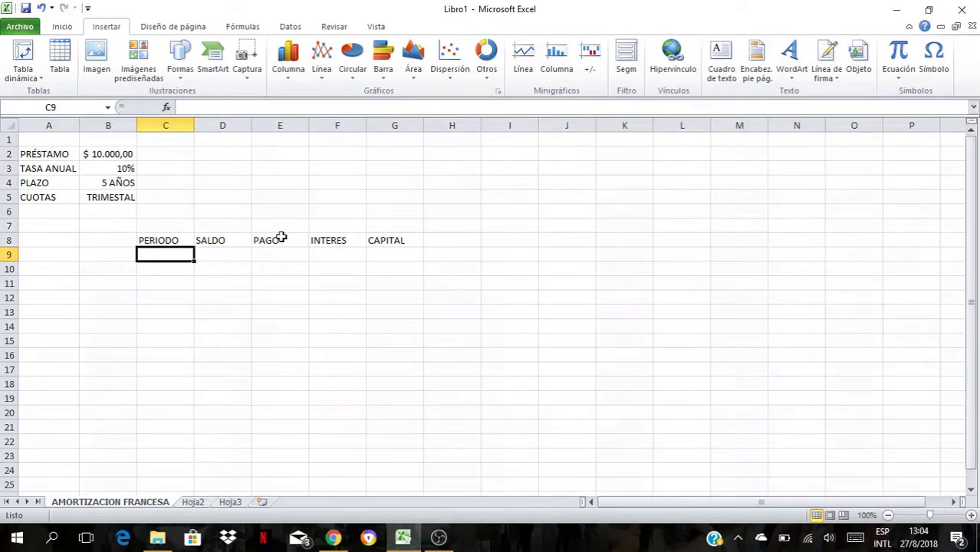
pyautogui.moveTo(72, 183); pyautogui.dragTo(100, 183)
pyautogui.click(100, 183)
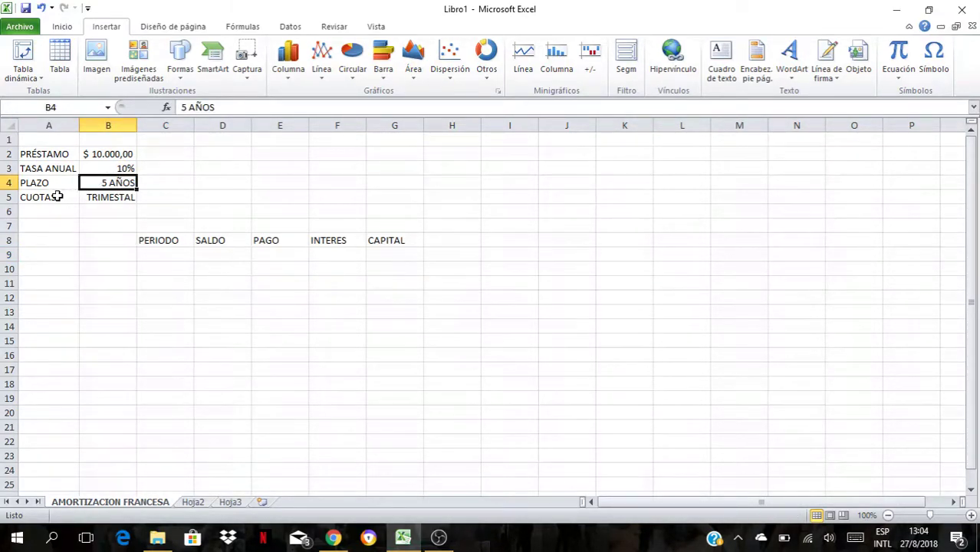
pyautogui.click(106, 197)
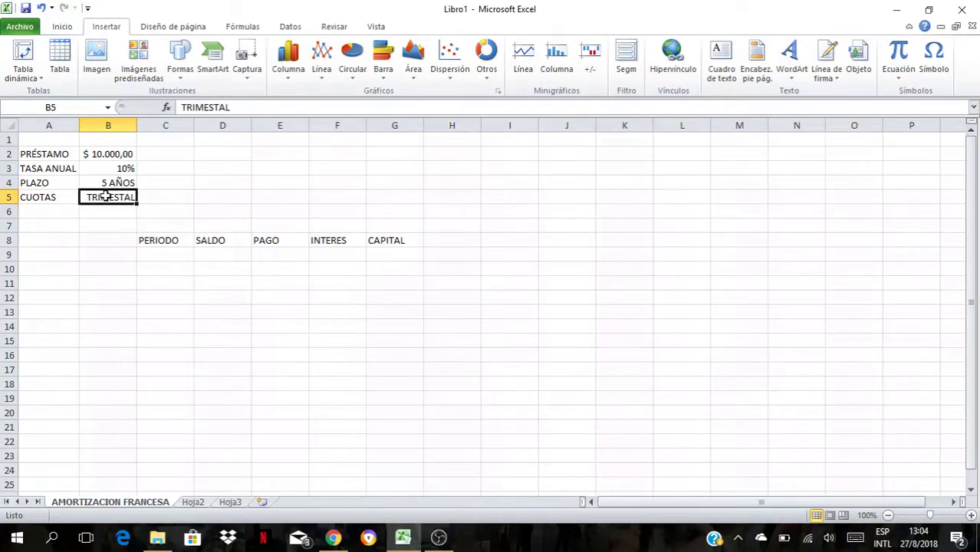
pyautogui.click(165, 253)
pyautogui.write('0')
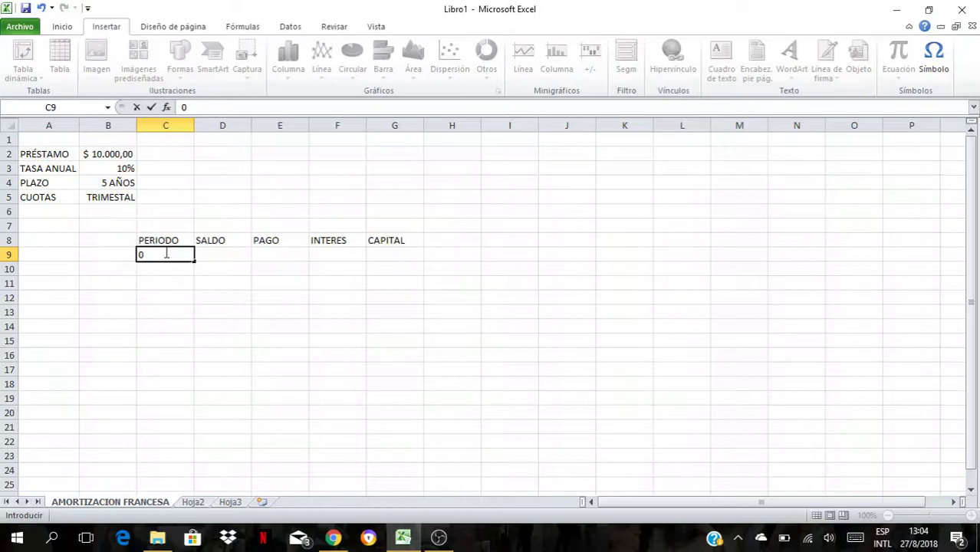
pyautogui.press('Return')
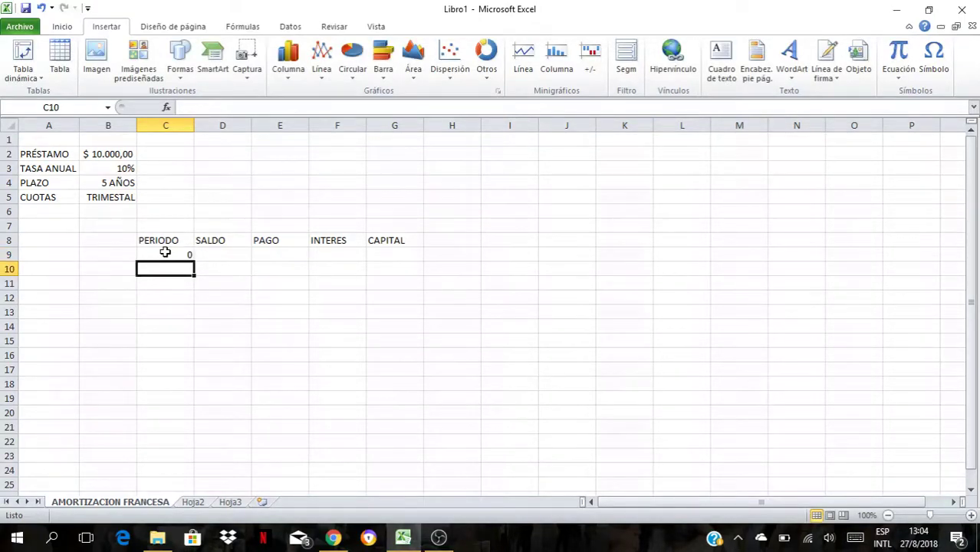
# Step: Enter 1 in C10 and extend the period series down column C to 20 in C29
pyautogui.click(120, 185)
pyautogui.click(164, 260)
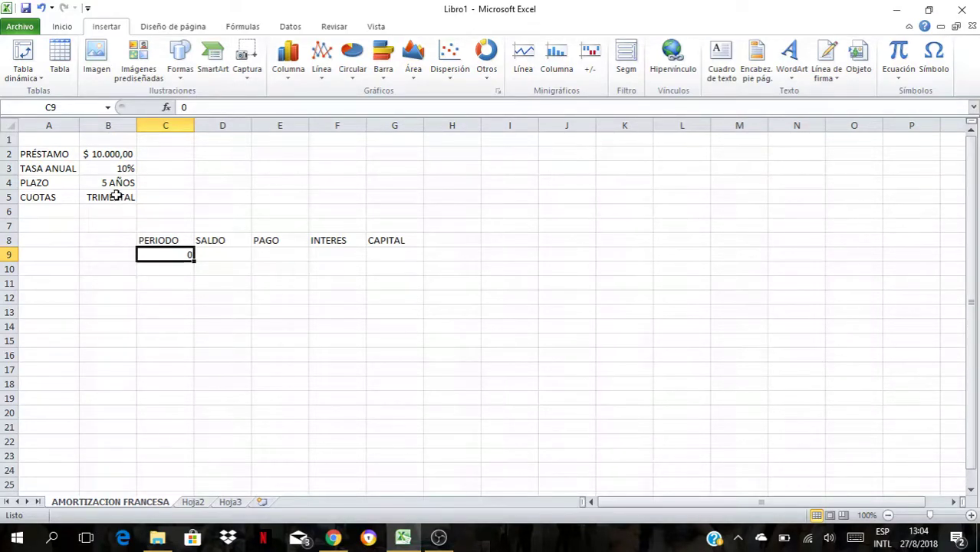
pyautogui.click(168, 271)
pyautogui.write('1')
pyautogui.press('Return')
pyautogui.moveTo(169, 257); pyautogui.dragTo(169, 452)
# Step: Set the worksheet zoom to 90% and autofit the width of column B
pyautogui.click(253, 371)
pyautogui.press('Up')
pyautogui.press('Up')
pyautogui.press('Up')
pyautogui.press('Up')
pyautogui.press('Up')
pyautogui.press('Up')
pyautogui.press('Up')
pyautogui.press('Up')
pyautogui.press('Up')
pyautogui.press('Up')
pyautogui.press('Up')
pyautogui.press('Up')
pyautogui.press('Up')
pyautogui.press('Up')
pyautogui.press('Up')
pyautogui.press('Up')
pyautogui.press('Up')
pyautogui.press('Up')
pyautogui.press('Up')
pyautogui.press('Up')
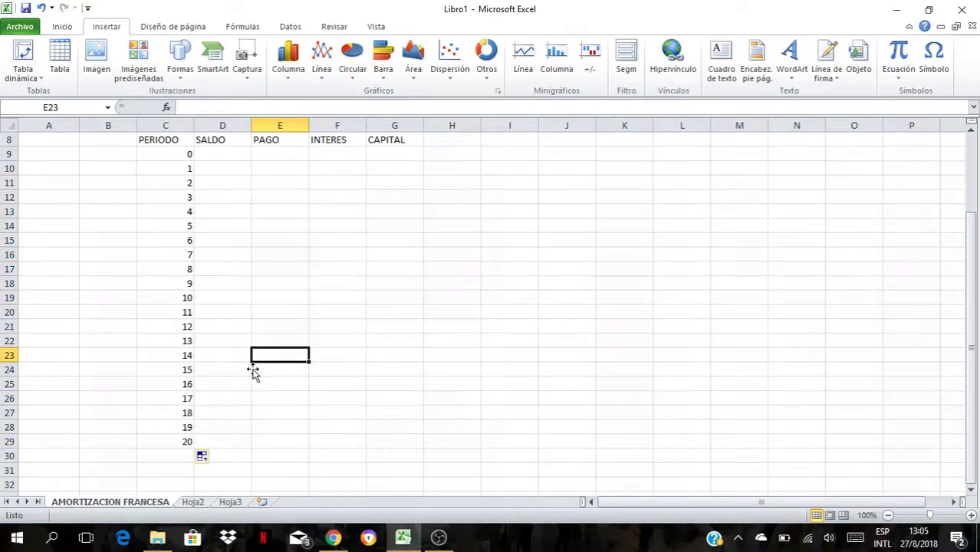
pyautogui.click(890, 516)
pyautogui.click(598, 366)
pyautogui.press('Down')
pyautogui.doubleClick(125, 124)
pyautogui.click(205, 239)
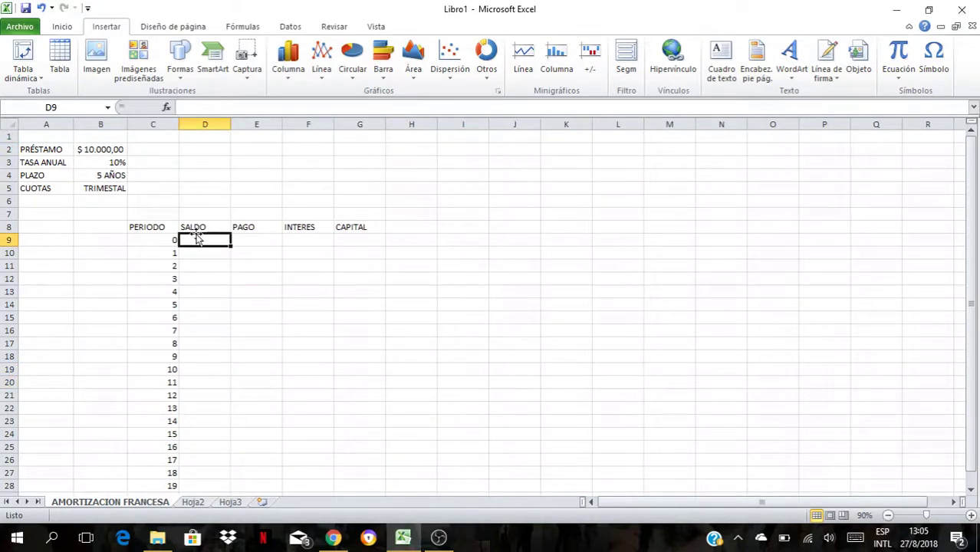
pyautogui.click(206, 228)
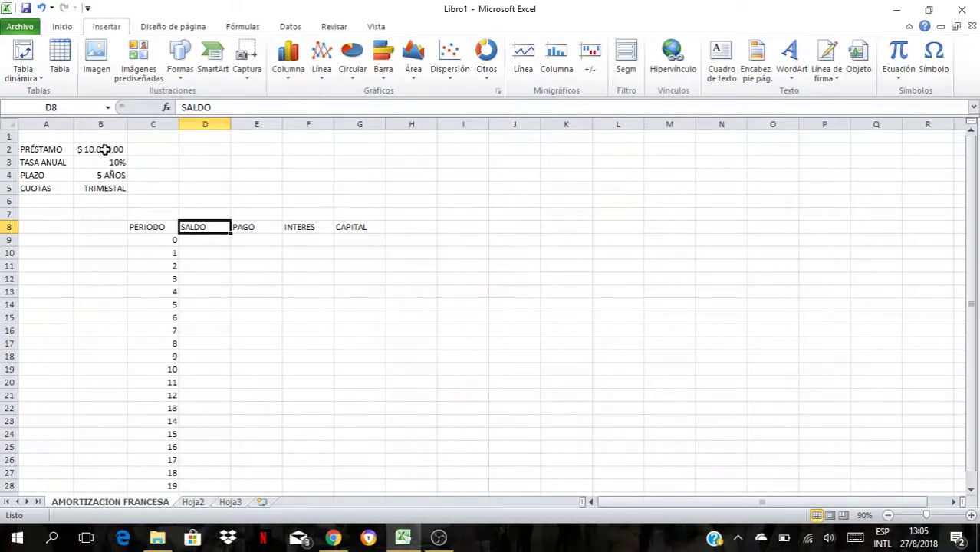
pyautogui.click(192, 253)
pyautogui.press('Down')
pyautogui.press('Down')
pyautogui.press('Down')
pyautogui.press('Down')
pyautogui.press('Down')
pyautogui.press('Down')
pyautogui.press('Down')
pyautogui.press('Down')
pyautogui.press('Down')
pyautogui.press('Down')
pyautogui.press('Down')
pyautogui.press('Down')
pyautogui.press('Down')
pyautogui.press('Down')
pyautogui.press('Down')
pyautogui.press('Down')
pyautogui.press('Down')
pyautogui.press('Down')
pyautogui.press('Down')
pyautogui.press('Down')
pyautogui.press('Up')
pyautogui.press('Up')
pyautogui.press('Up')
pyautogui.press('Up')
pyautogui.press('Up')
pyautogui.press('Up')
pyautogui.press('Up')
pyautogui.press('Up')
pyautogui.press('Up')
pyautogui.press('Up')
pyautogui.press('Up')
pyautogui.press('Up')
pyautogui.press('Up')
pyautogui.press('Up')
pyautogui.press('Up')
pyautogui.press('Up')
pyautogui.press('Up')
pyautogui.press('Up')
pyautogui.press('Up')
pyautogui.press('Up')
pyautogui.press('Up')
pyautogui.press('Up')
pyautogui.press('Up')
pyautogui.press('Up')
pyautogui.press('Down')
pyautogui.press('Down')
pyautogui.press('Down')
pyautogui.press('Down')
pyautogui.press('Down')
pyautogui.press('Down')
pyautogui.press('Down')
pyautogui.press('Down')
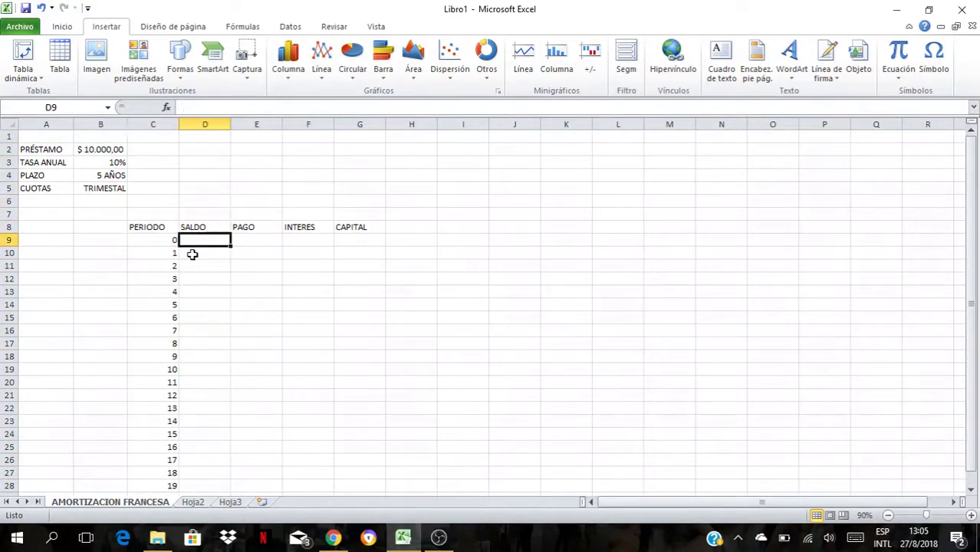
# Step: Enter the formula +B2 in D9 to bring in the loan amount as opening balance, and autofit column D
pyautogui.write('+')
pyautogui.press('Up')
pyautogui.press('Up')
pyautogui.press('Up')
pyautogui.press('Left')
pyautogui.press('Left')
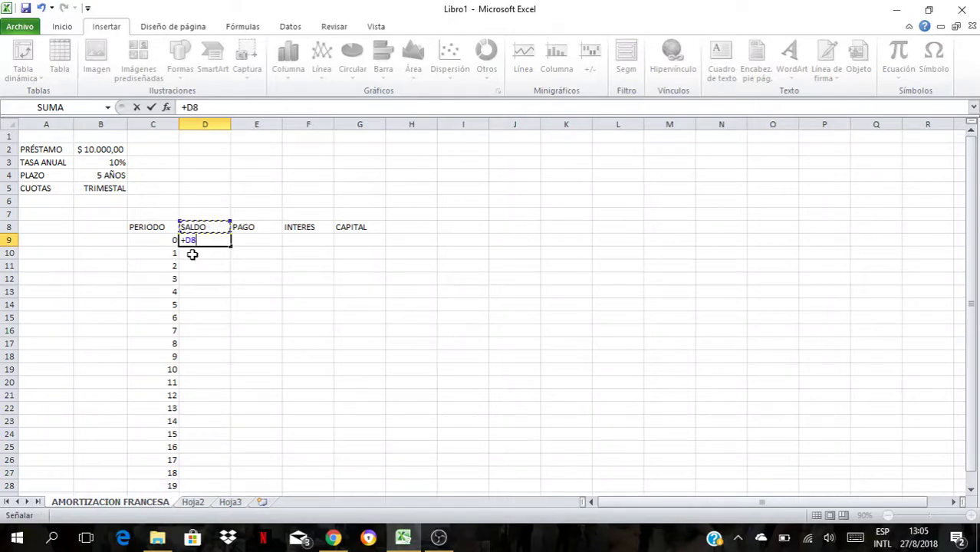
pyautogui.press('Up')
pyautogui.press('Up')
pyautogui.press('Up')
pyautogui.press('Up')
pyautogui.press('Return')
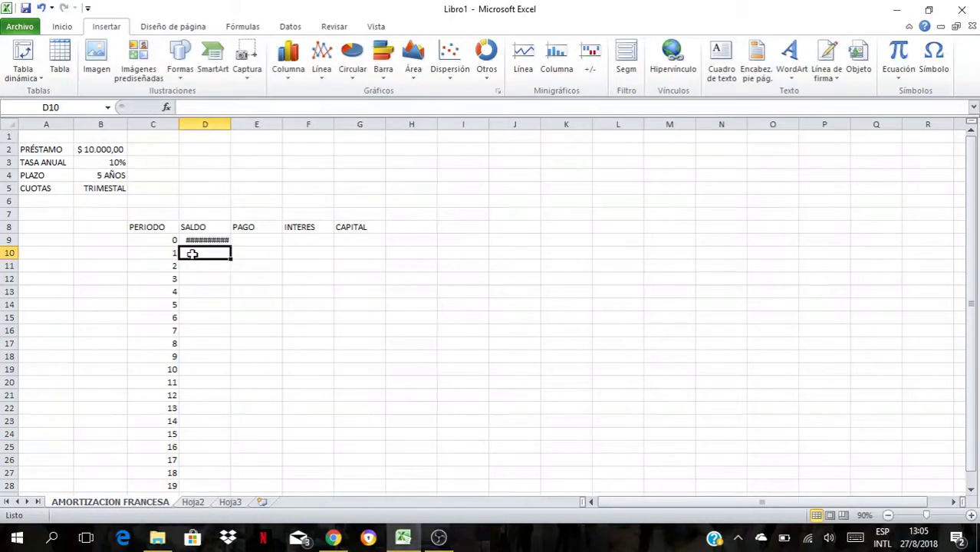
pyautogui.doubleClick(230, 124)
pyautogui.click(258, 254)
pyautogui.click(323, 254)
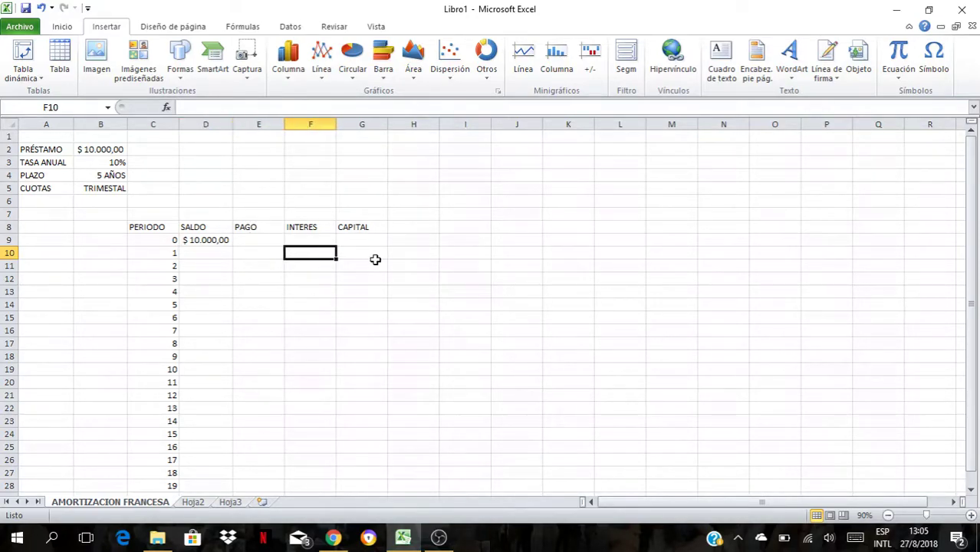
pyautogui.moveTo(240, 254); pyautogui.dragTo(365, 462)
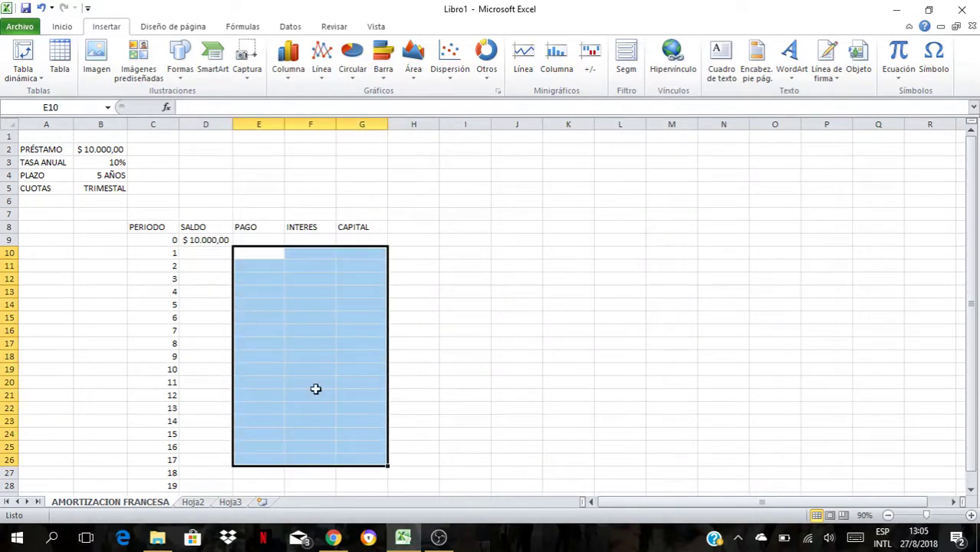
pyautogui.moveTo(169, 240); pyautogui.dragTo(361, 244)
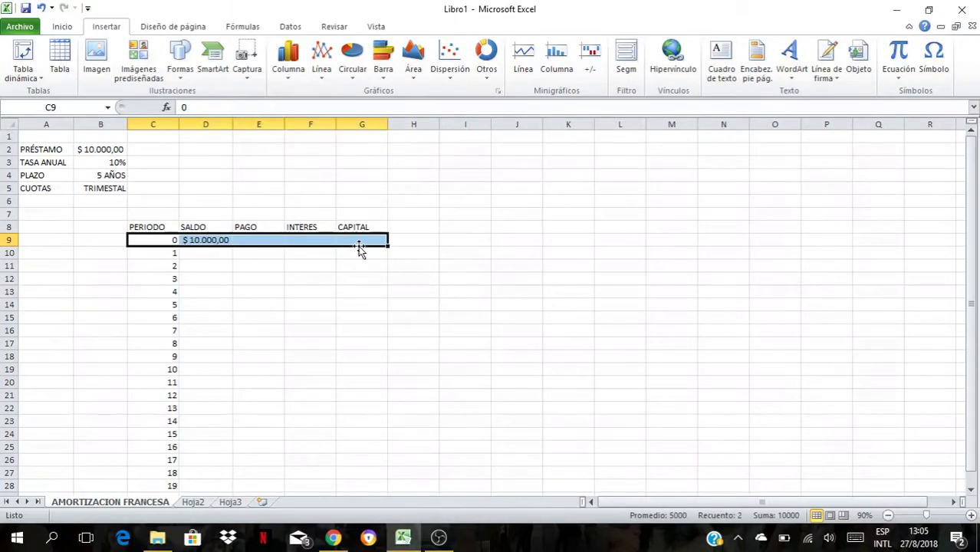
pyautogui.click(210, 238)
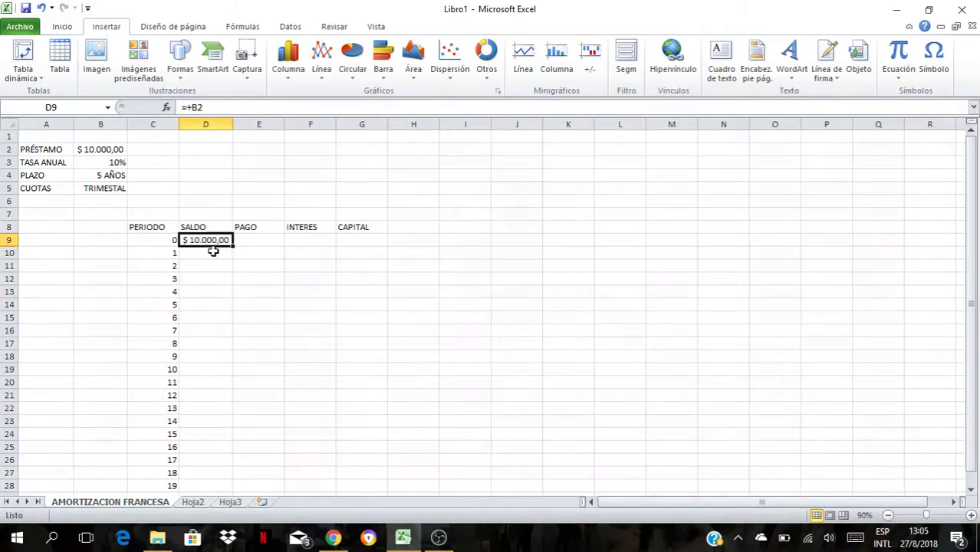
pyautogui.click(220, 308)
pyautogui.press('Left')
pyautogui.press('Left')
pyautogui.press('Left')
pyautogui.press('Right')
pyautogui.press('Right')
pyautogui.press('Right')
pyautogui.press('Down')
pyautogui.press('Down')
pyautogui.press('Down')
pyautogui.press('Down')
pyautogui.press('Down')
pyautogui.press('Down')
pyautogui.press('Down')
pyautogui.press('Down')
pyautogui.press('Down')
pyautogui.press('Down')
pyautogui.press('Down')
pyautogui.press('Down')
pyautogui.press('Down')
pyautogui.press('Down')
pyautogui.press('Down')
pyautogui.press('Up')
pyautogui.press('Up')
pyautogui.press('Up')
pyautogui.press('Up')
pyautogui.press('Up')
pyautogui.press('Up')
pyautogui.press('Up')
pyautogui.press('Up')
pyautogui.press('Up')
pyautogui.press('Up')
pyautogui.press('Up')
pyautogui.press('Up')
pyautogui.press('Up')
pyautogui.press('Up')
pyautogui.press('Up')
pyautogui.press('Up')
pyautogui.press('Up')
pyautogui.press('Up')
pyautogui.press('Up')
pyautogui.press('Up')
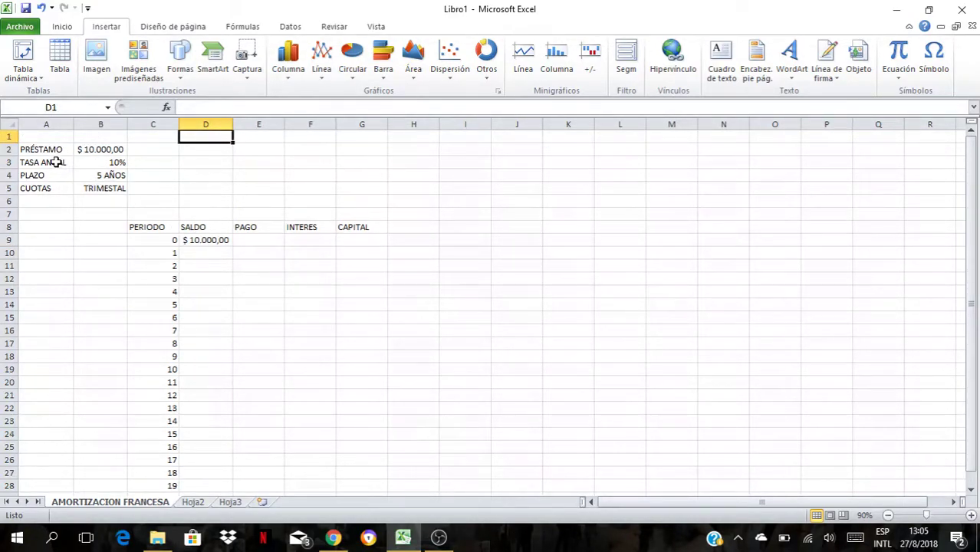
# Step: Enter =INT.EFECTIVO(B3;B6) in C3, beside the annual rate, to calculate the effective annual rate
pyautogui.click(92, 162)
pyautogui.click(67, 162)
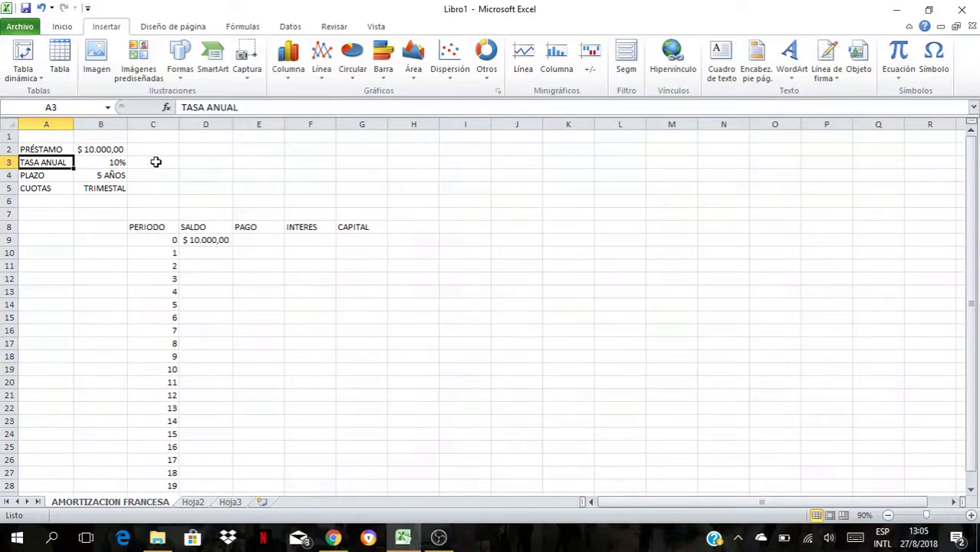
pyautogui.click(115, 164)
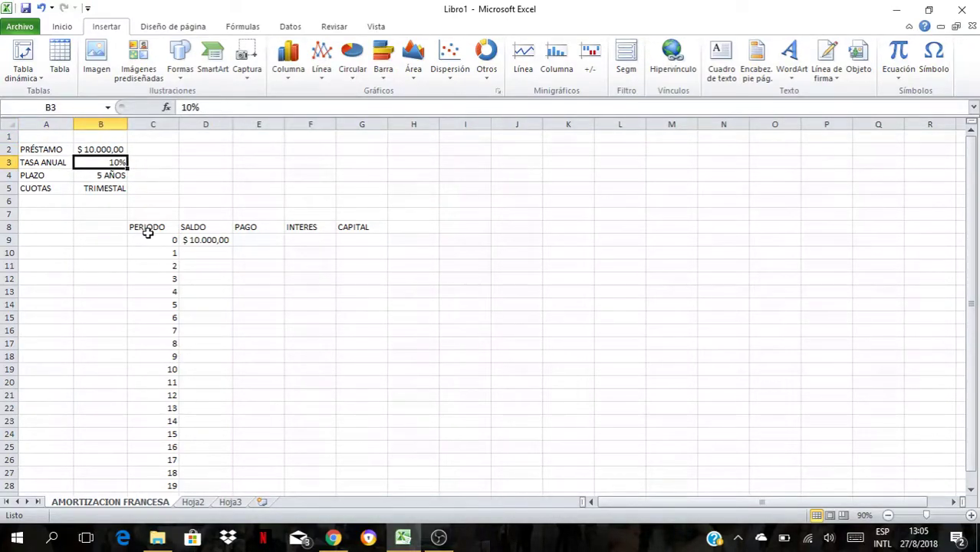
pyautogui.click(141, 164)
pyautogui.write('=')
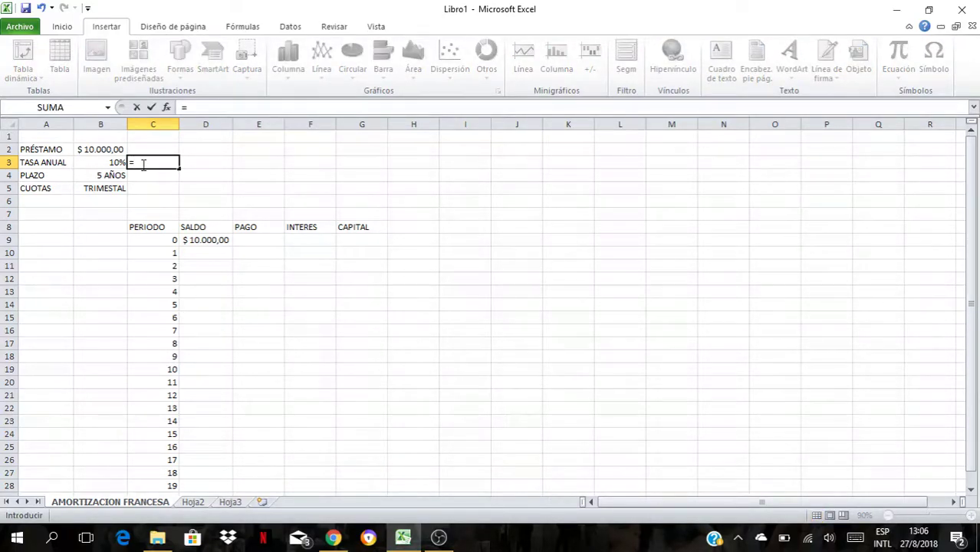
pyautogui.write('lNT.')
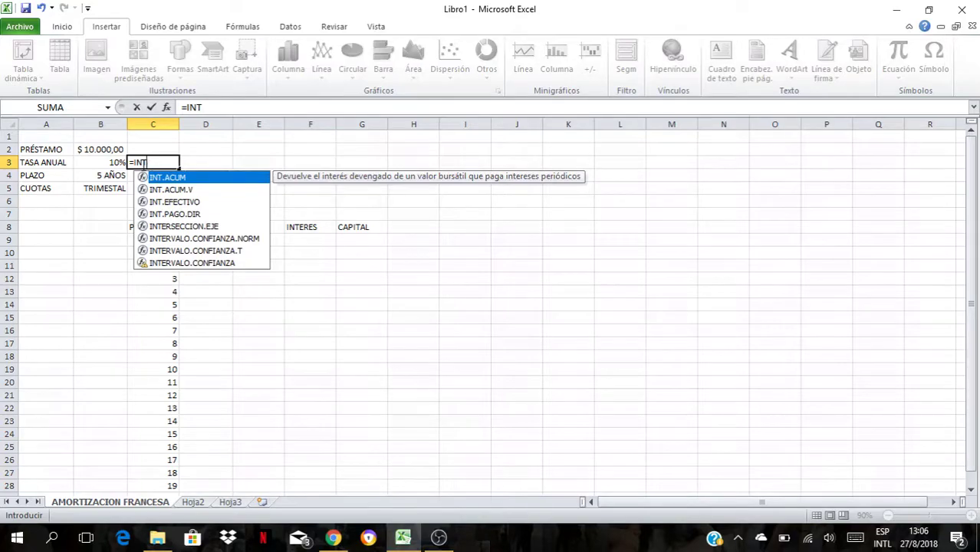
pyautogui.write('EFE')
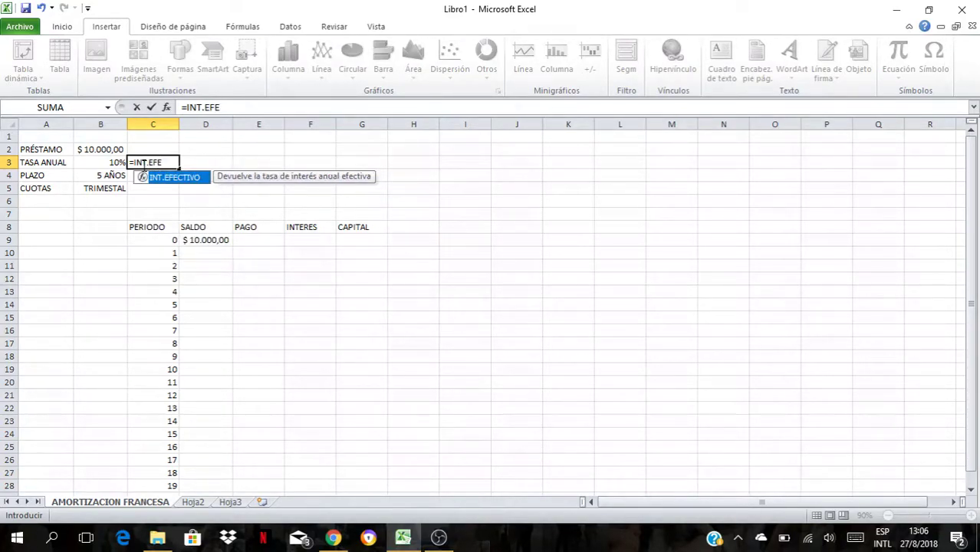
pyautogui.doubleClick(164, 179)
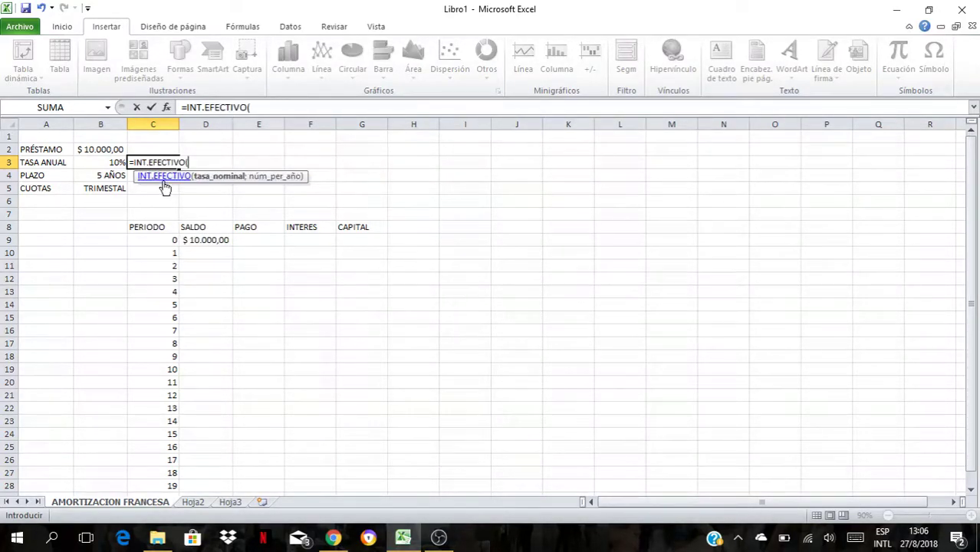
pyautogui.click(115, 162)
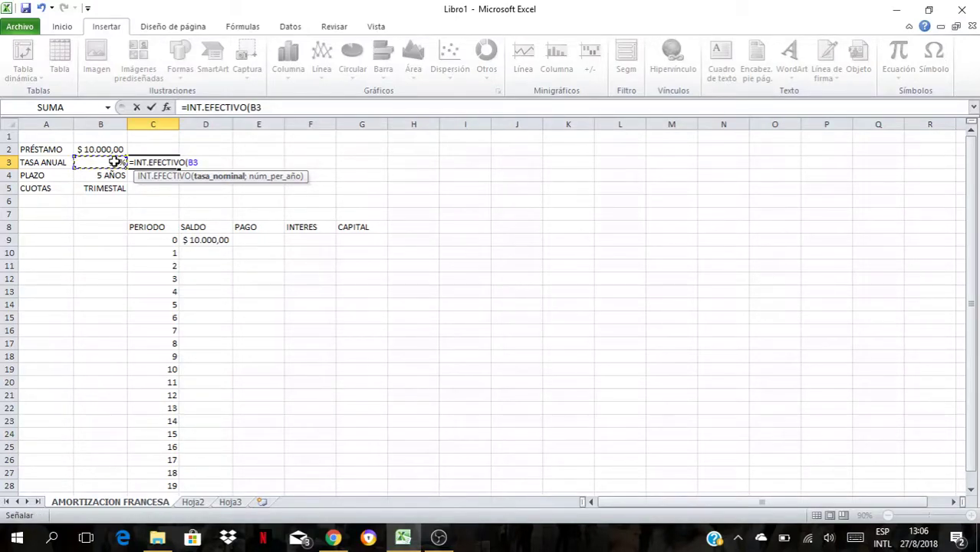
pyautogui.write(';')
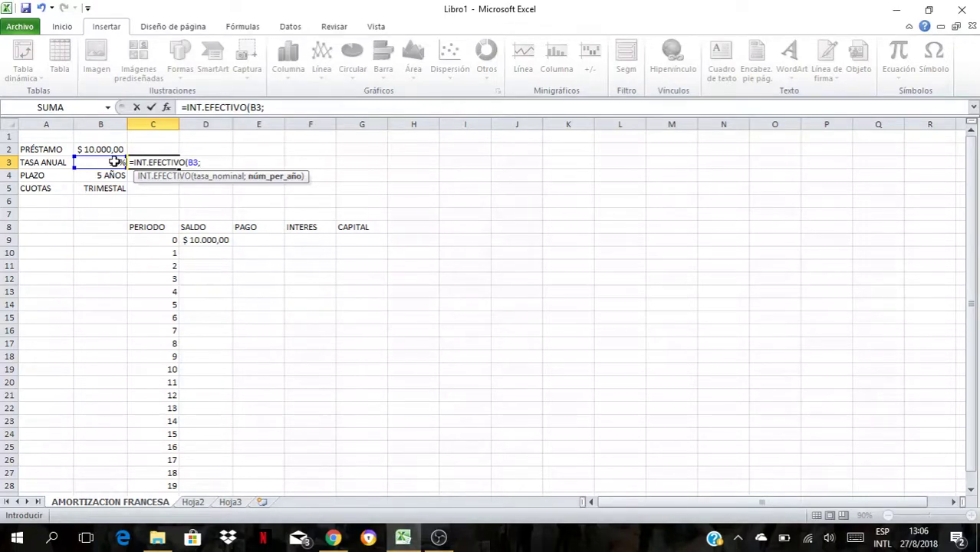
pyautogui.click(110, 201)
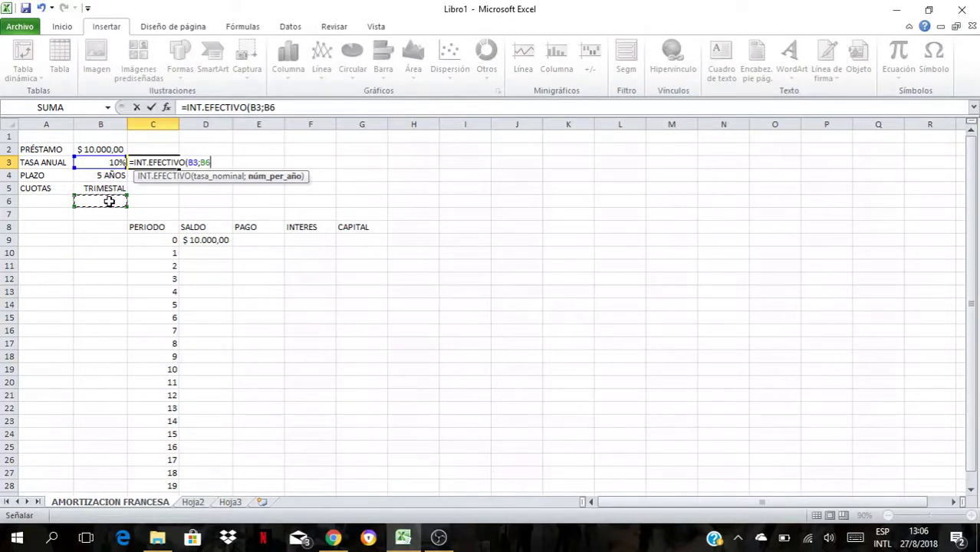
pyautogui.write(')')
pyautogui.press('Return')
# Step: Add the label PERIODOS in A6 and enter 4 as its value in B6
pyautogui.press('Down')
pyautogui.press('Down')
pyautogui.press('Left')
pyautogui.press('Left')
pyautogui.write('PERIODOS')
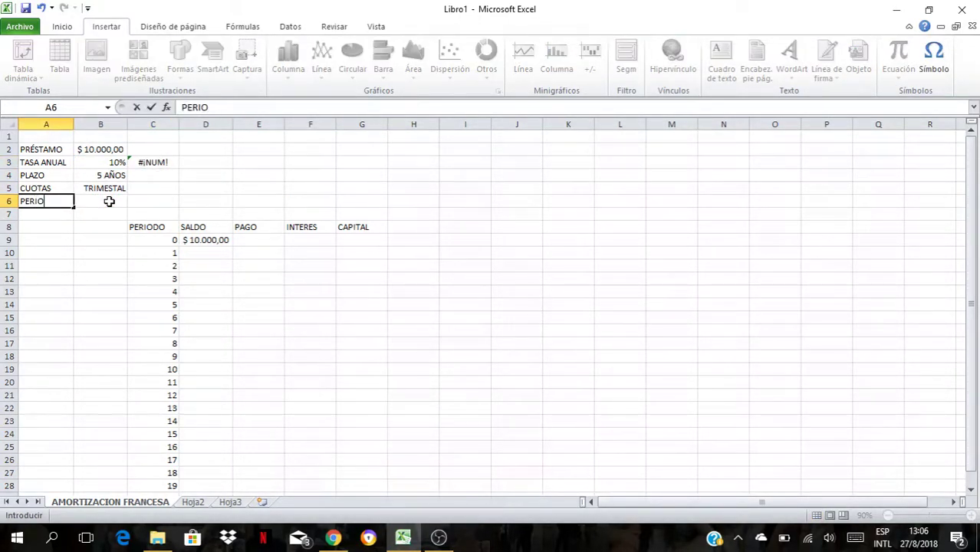
pyautogui.press('Tab')
pyautogui.write('4')
pyautogui.press('Tab')
# Step: Format the effective rate in C3 as a percentage with two decimal places
pyautogui.press('Up')
pyautogui.press('Up')
pyautogui.press('Up')
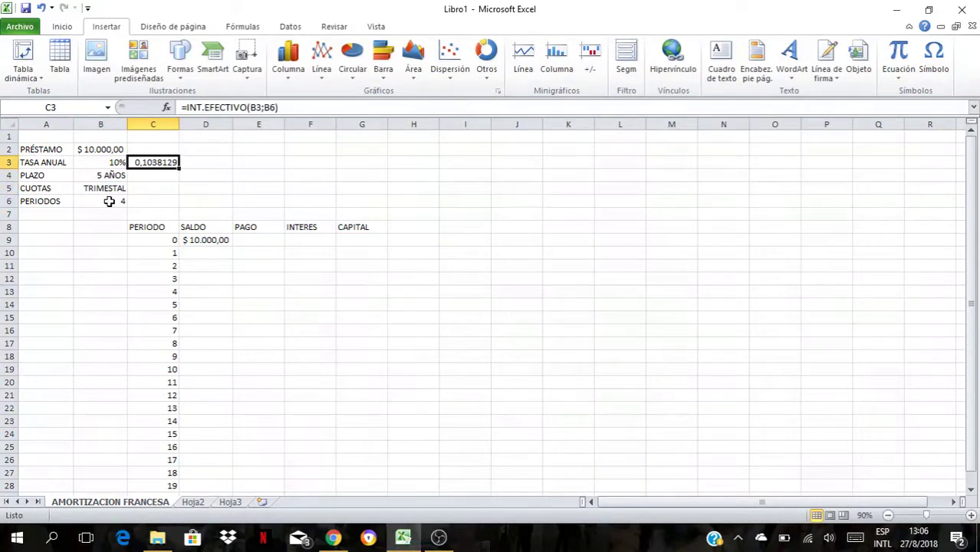
pyautogui.click(62, 31)
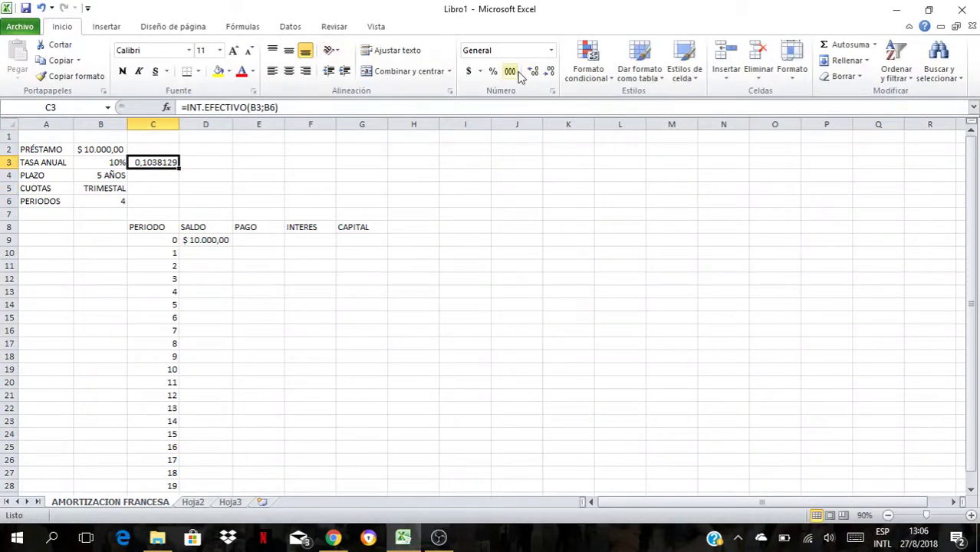
pyautogui.click(496, 71)
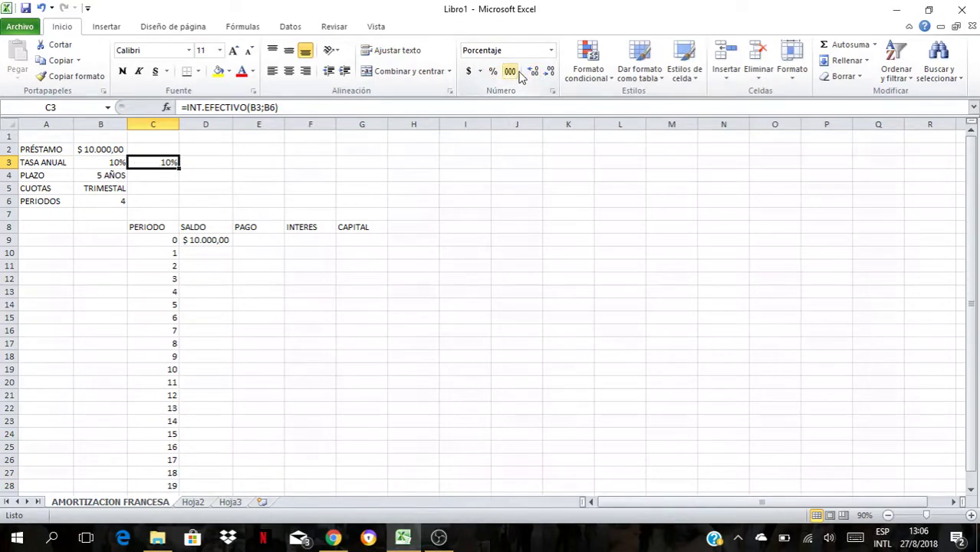
pyautogui.click(532, 72)
pyautogui.click(533, 72)
pyautogui.click(533, 72)
pyautogui.click(549, 71)
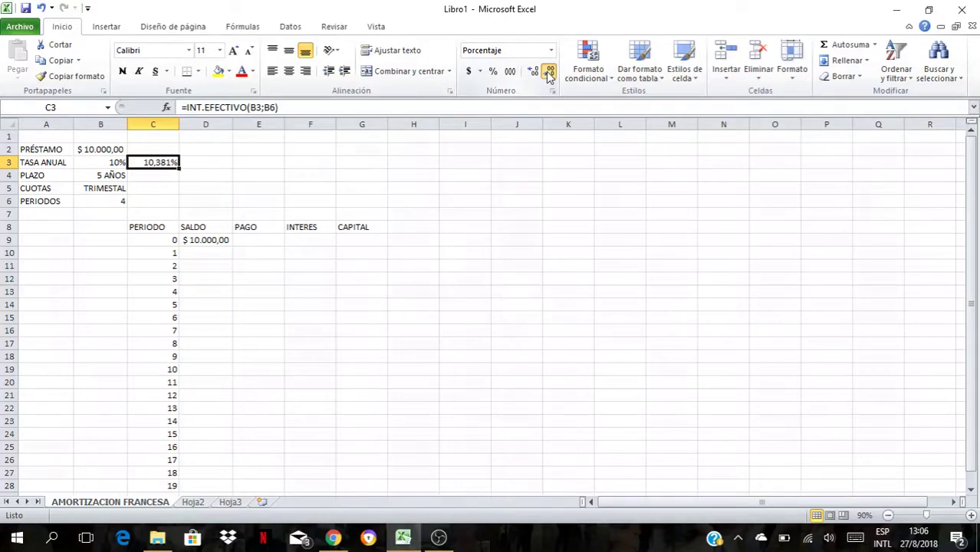
# Step: Enter the formula =C3/B6 in D3 to convert the effective annual rate into a quarterly rate
pyautogui.click(205, 161)
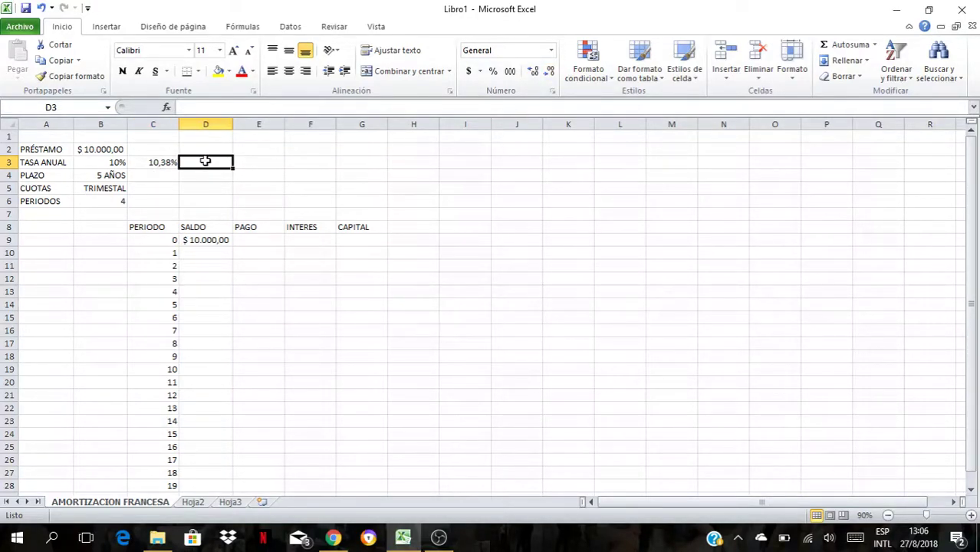
pyautogui.click(157, 163)
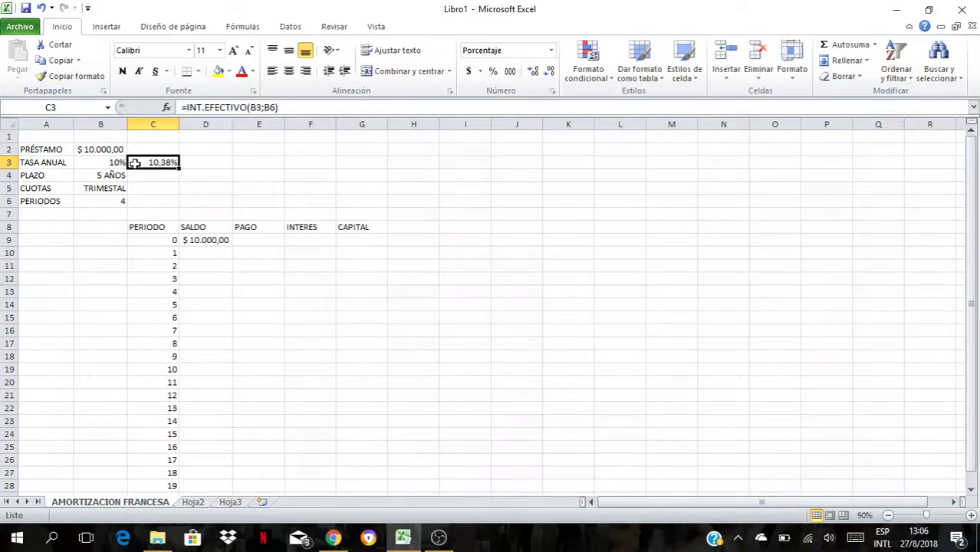
pyautogui.click(197, 169)
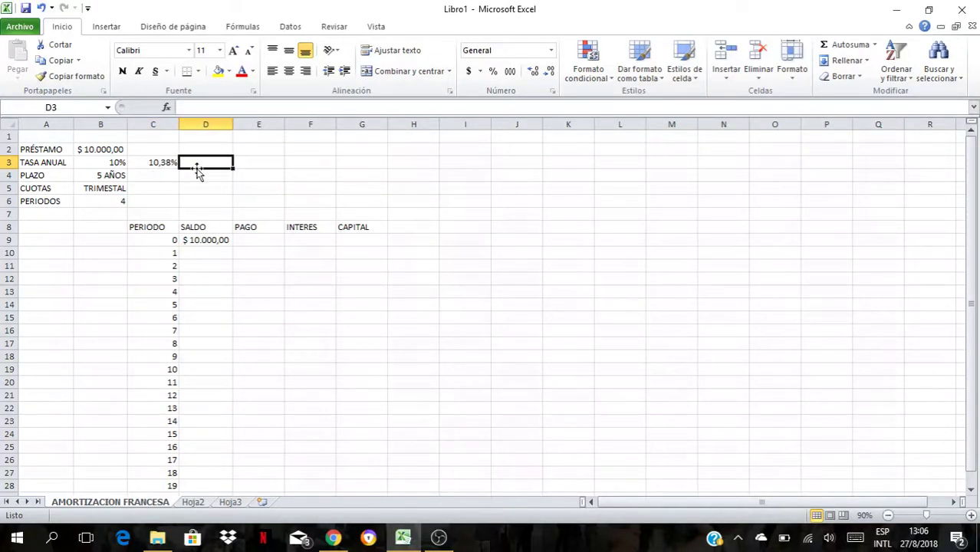
pyautogui.write('=')
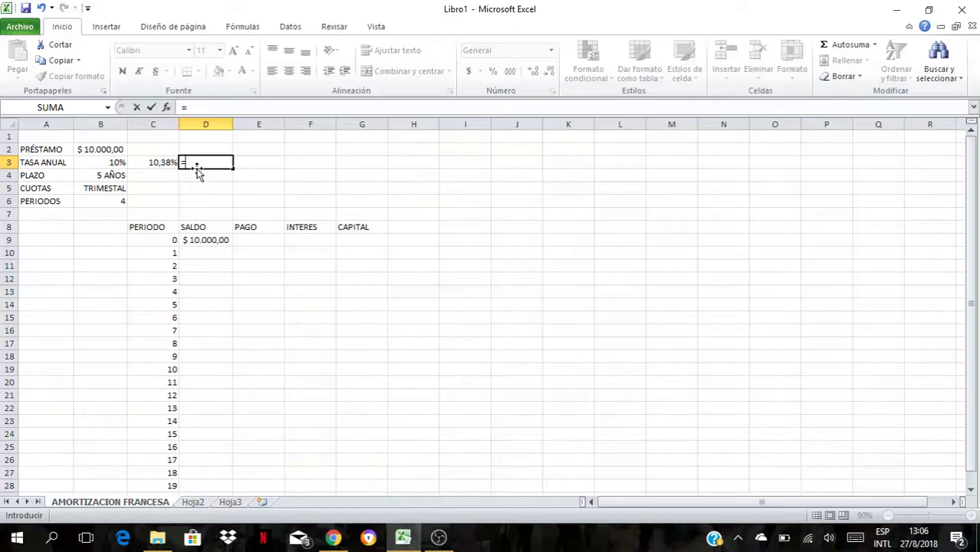
pyautogui.press('Left')
pyautogui.write('/')
pyautogui.press('Down')
pyautogui.press('Left')
pyautogui.press('Left')
pyautogui.press('Down')
pyautogui.press('Down')
pyautogui.press('Return')
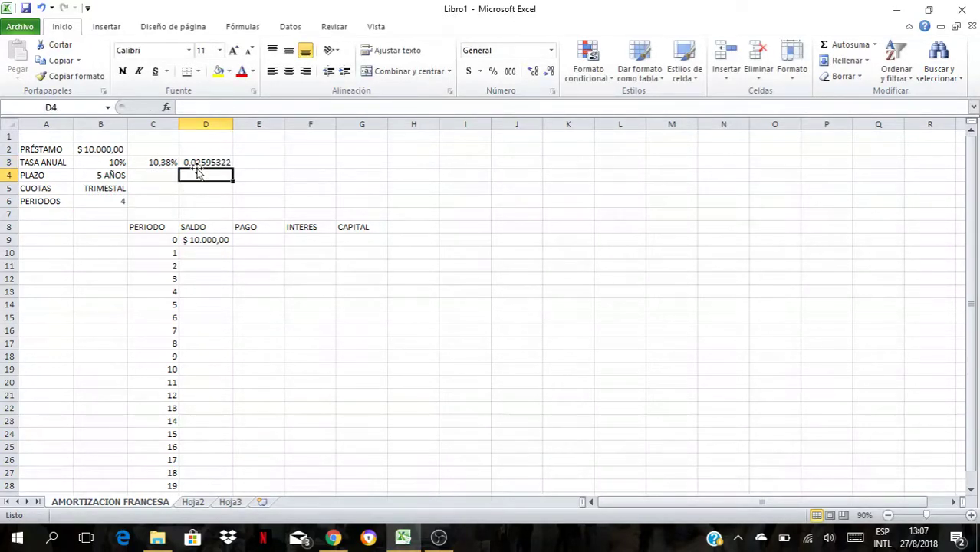
# Step: Format the quarterly rate in D3 as a percentage with two decimal places
pyautogui.click(195, 162)
pyautogui.click(494, 71)
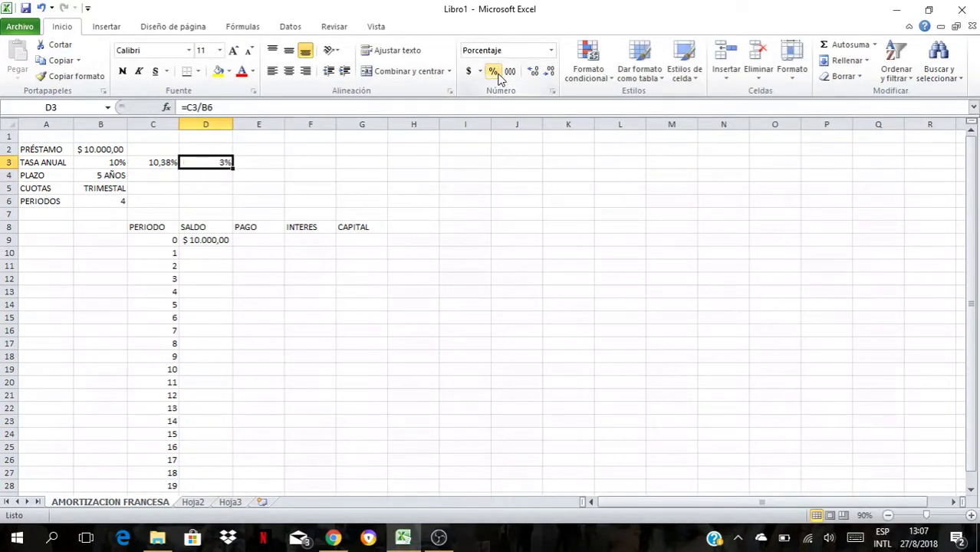
pyautogui.click(532, 71)
pyautogui.click(532, 71)
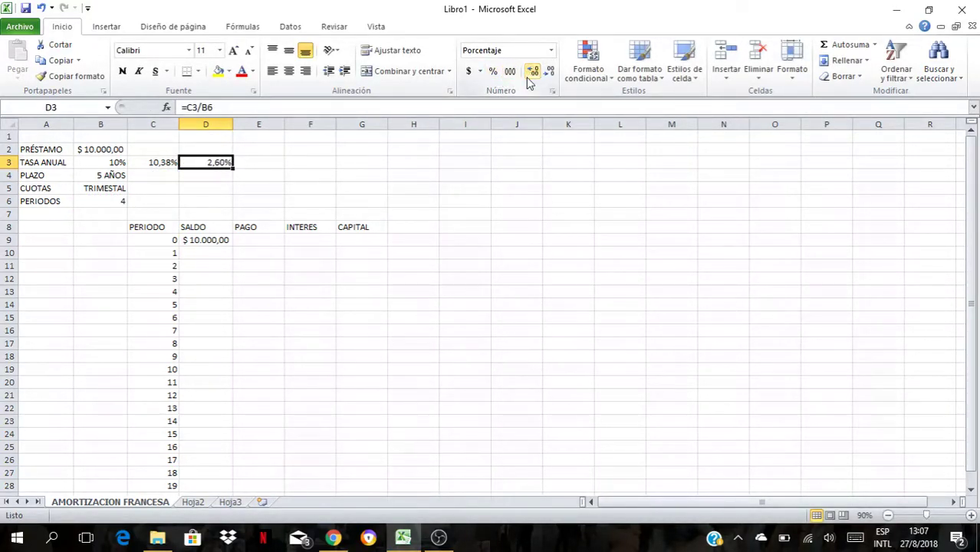
# Step: Examine the nominal, effective and quarterly rates in row 3, the loan term in B4 and the opening balance in D9
pyautogui.click(330, 253)
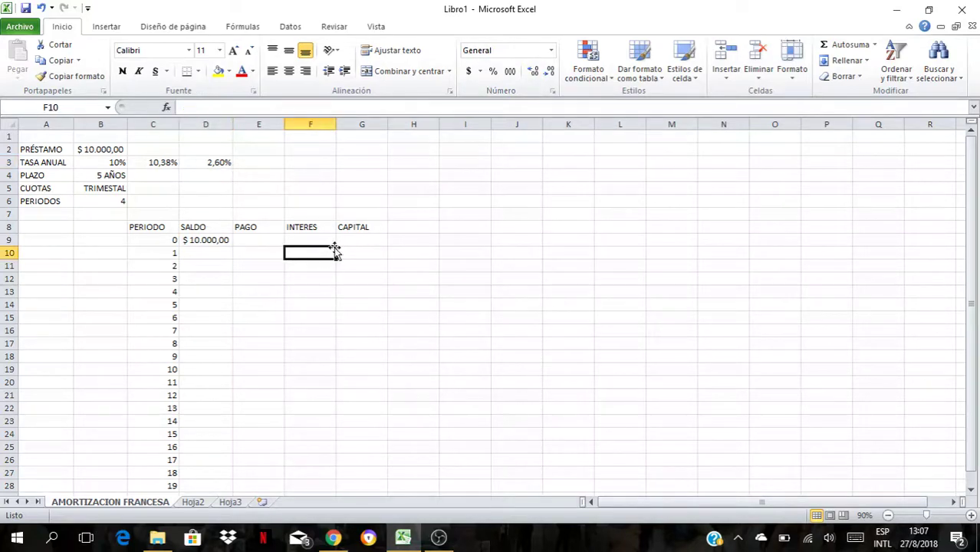
pyautogui.click(198, 160)
pyautogui.click(164, 160)
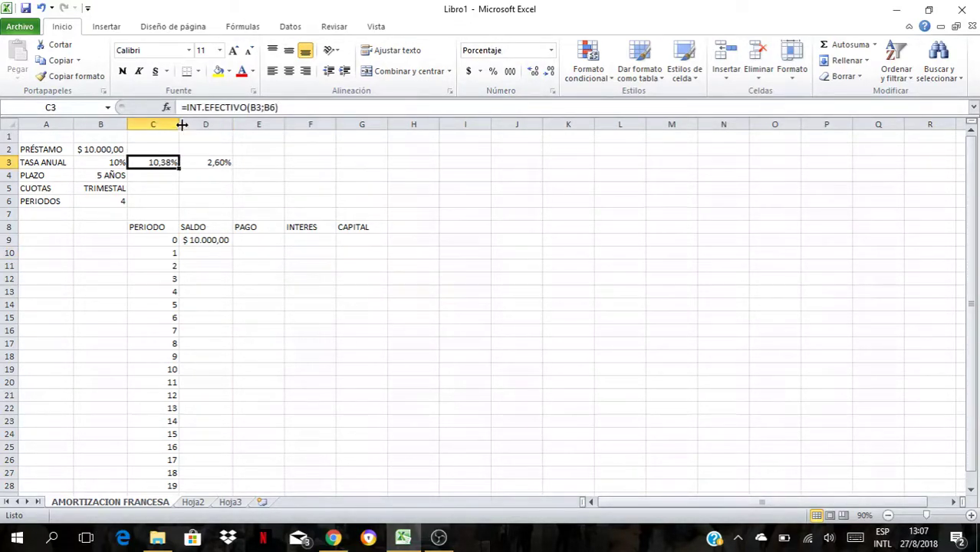
pyautogui.click(104, 163)
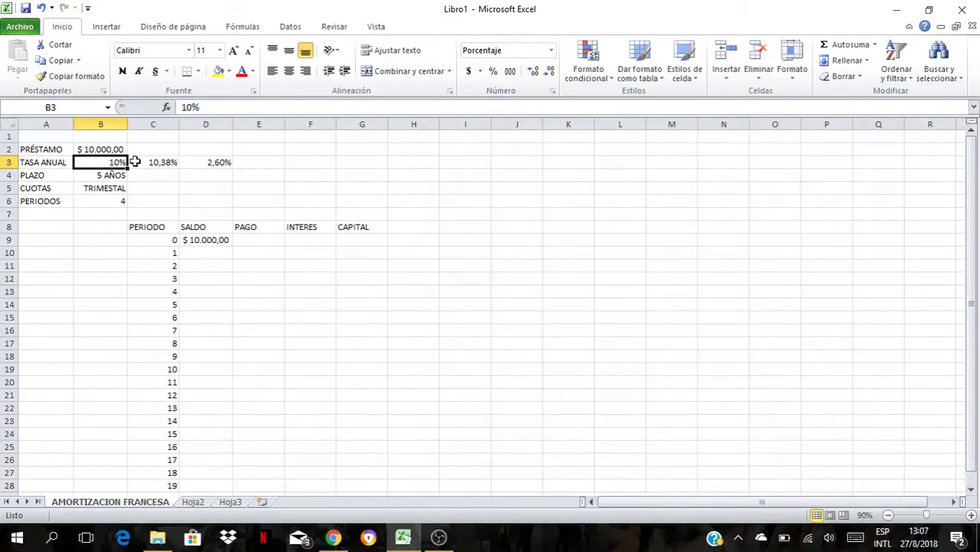
pyautogui.click(206, 164)
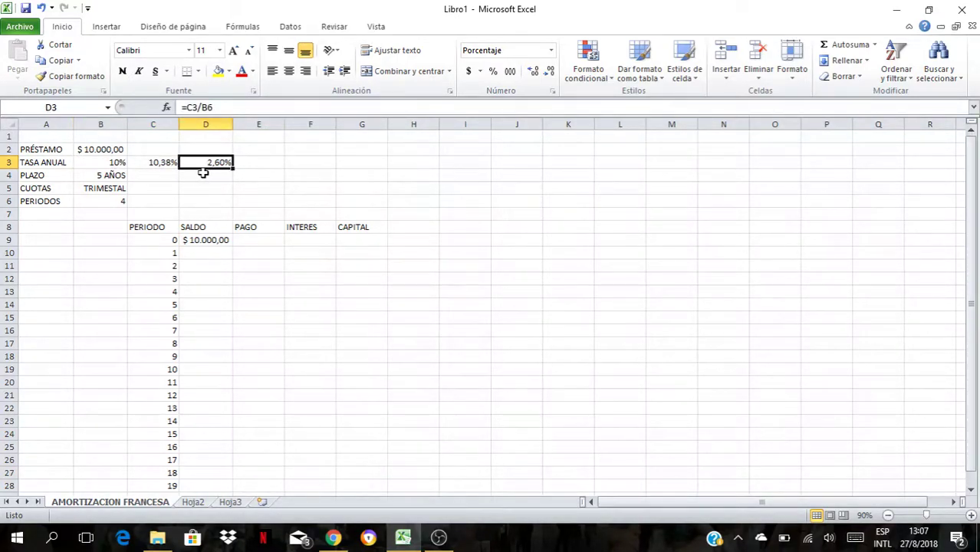
pyautogui.click(214, 212)
pyautogui.click(123, 177)
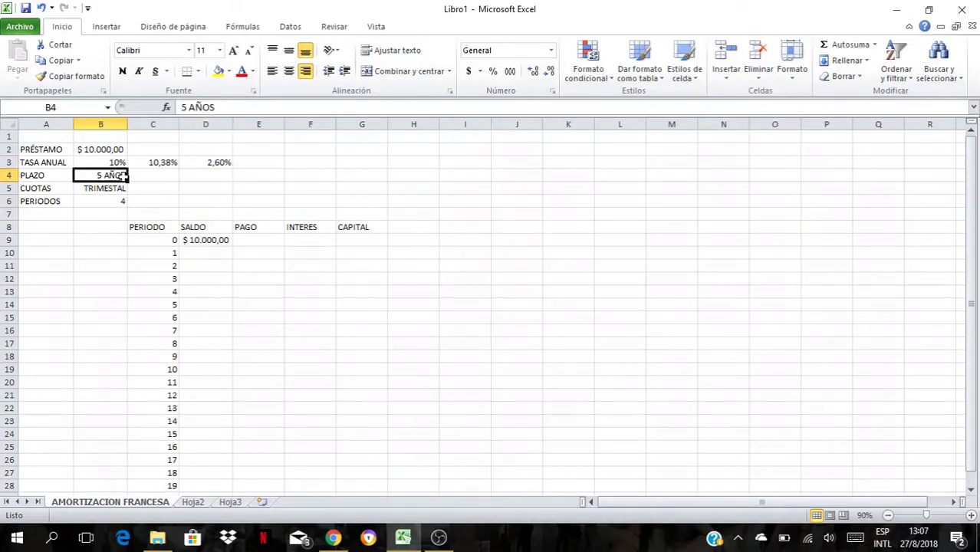
pyautogui.click(224, 239)
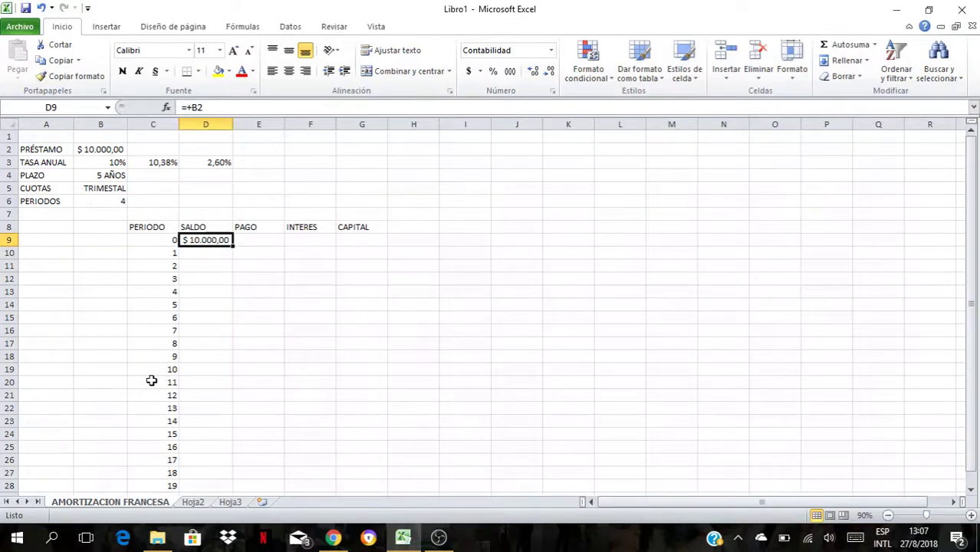
pyautogui.click(262, 257)
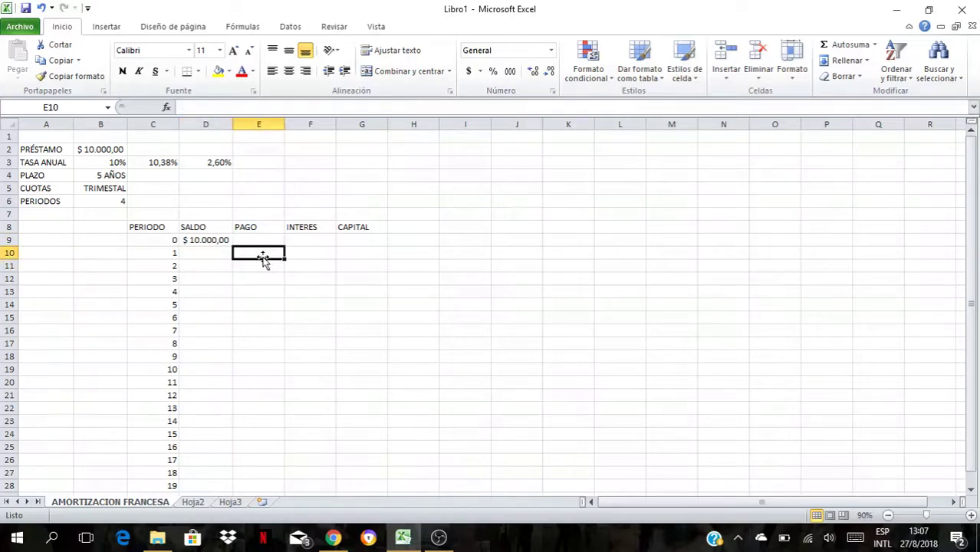
pyautogui.write('=')
pyautogui.press('Return')
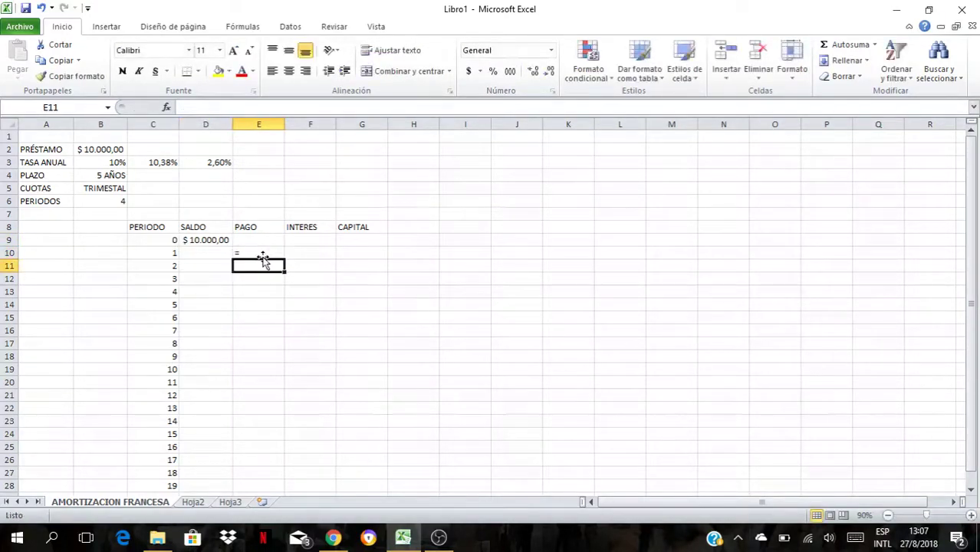
pyautogui.click(262, 256)
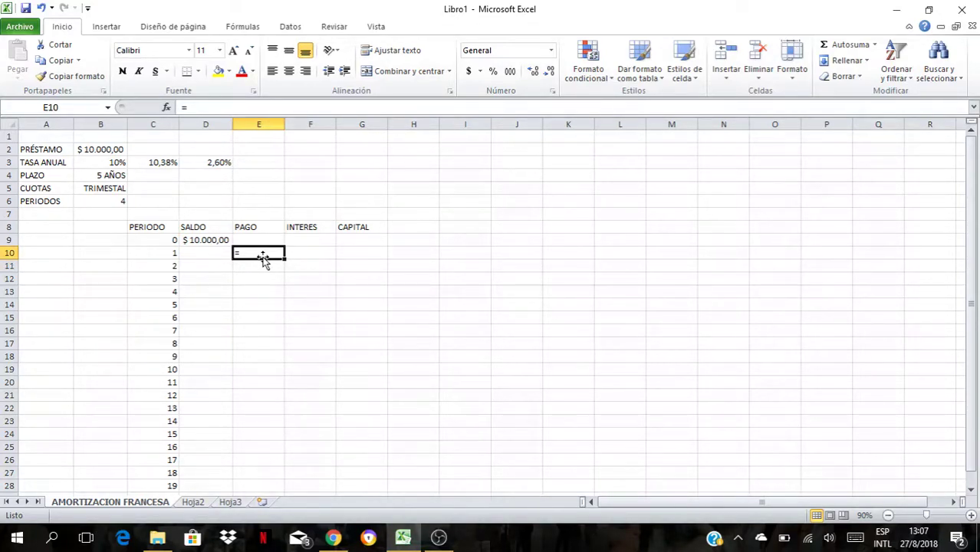
pyautogui.press('Delete')
pyautogui.press('Right')
pyautogui.press('Right')
pyautogui.press('Left')
pyautogui.press('Left')
pyautogui.press('Right')
pyautogui.press('Right')
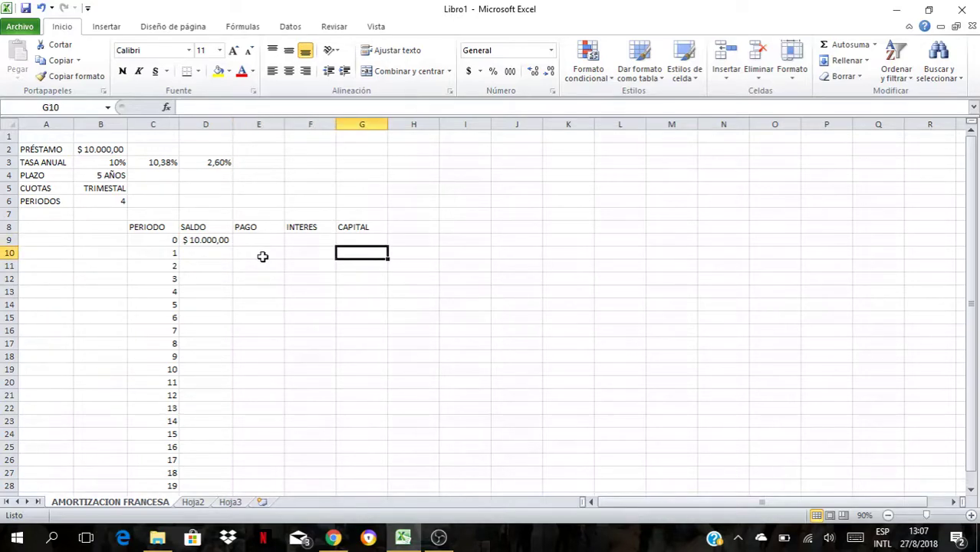
pyautogui.press('Left')
pyautogui.press('Left')
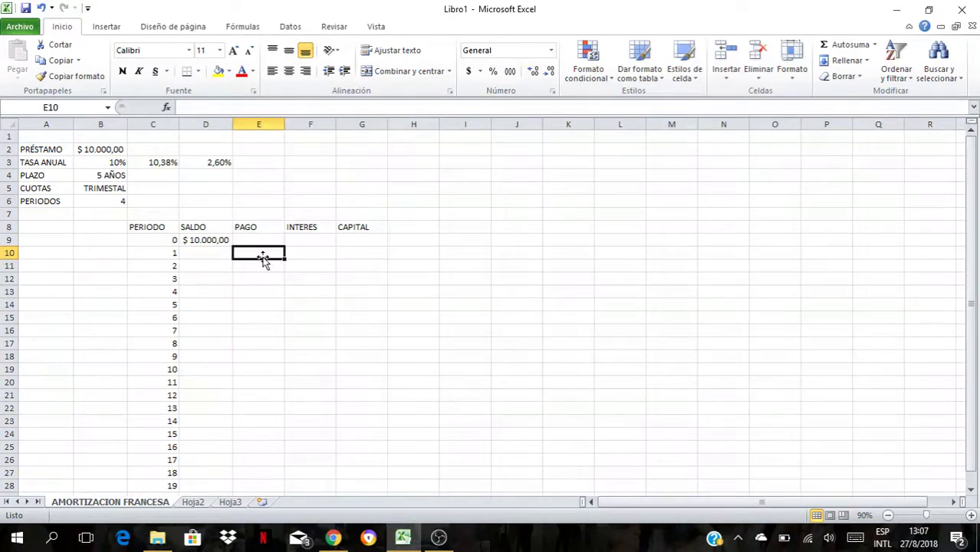
pyautogui.press('Up')
pyautogui.press('Left')
pyautogui.press('Down')
pyautogui.press('Right')
# Step: Enter the formula =PAGO(D3;C29;-D9) in E10 to calculate the first quarterly payment
pyautogui.doubleClick(263, 257)
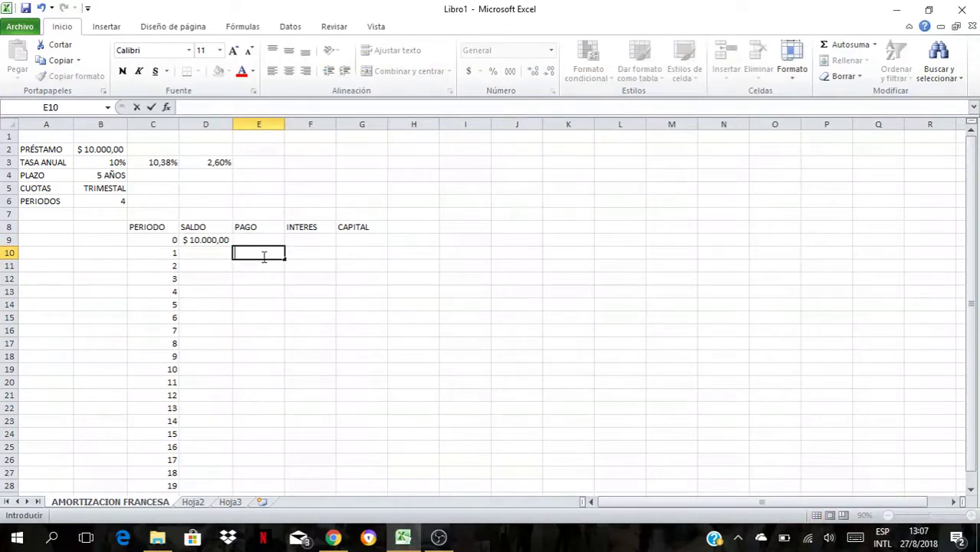
pyautogui.press('Return')
pyautogui.press('Up')
pyautogui.write('=')
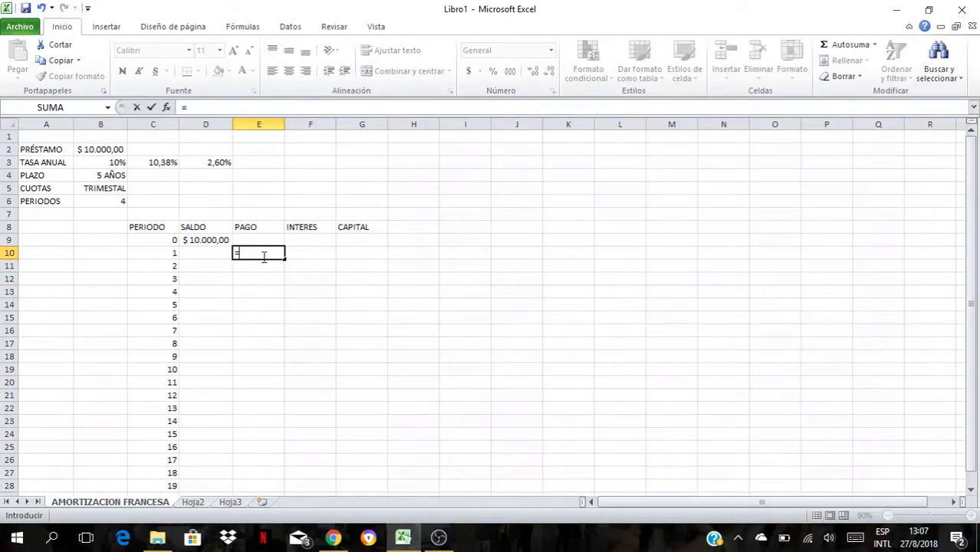
pyautogui.write('PAGO')
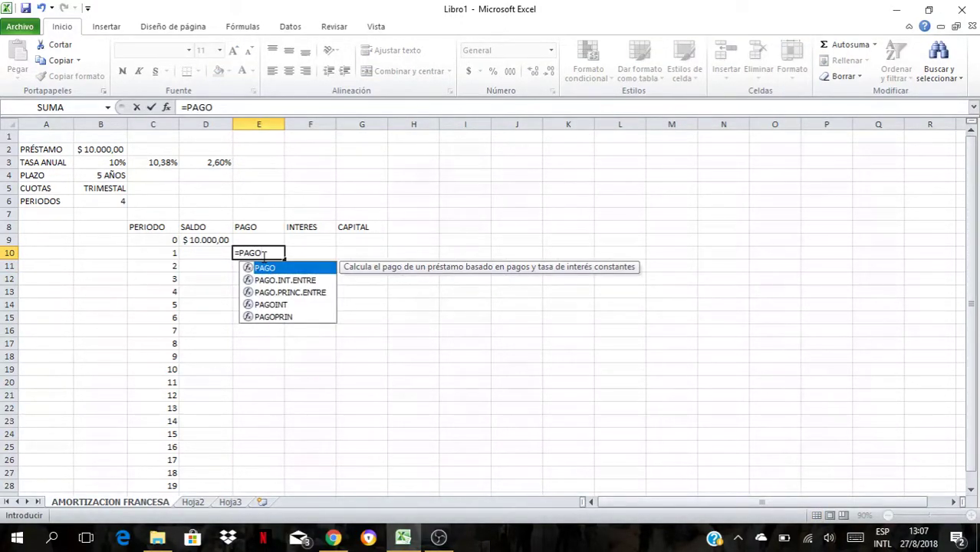
pyautogui.write('(')
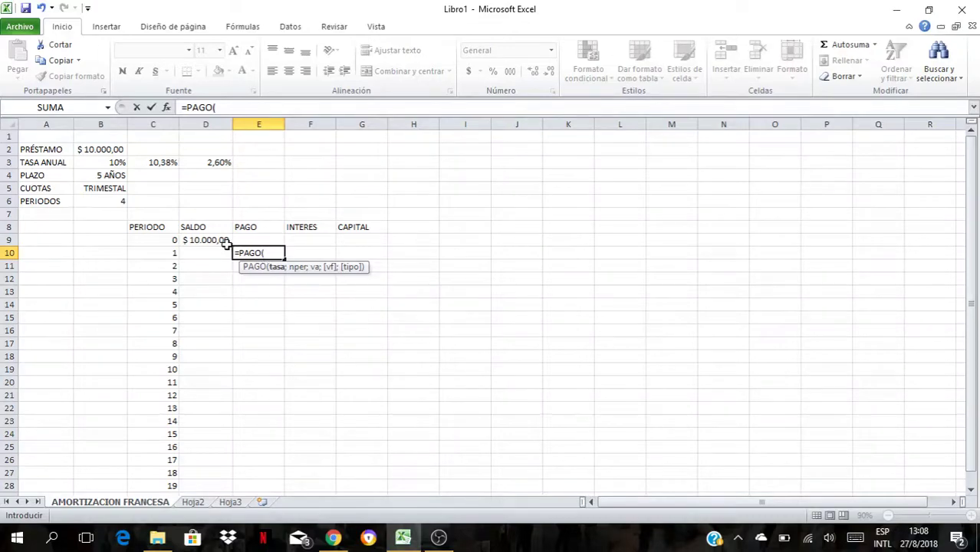
pyautogui.click(193, 161)
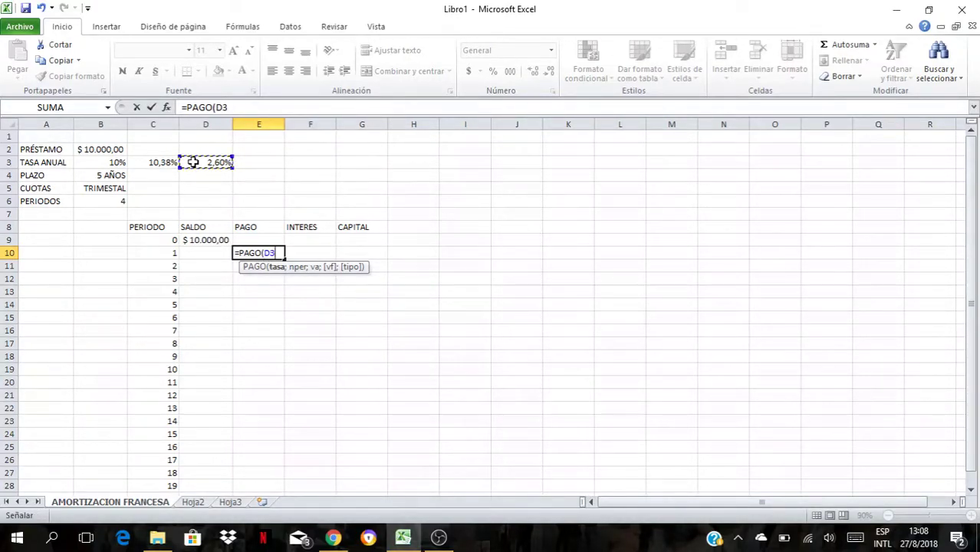
pyautogui.write(';')
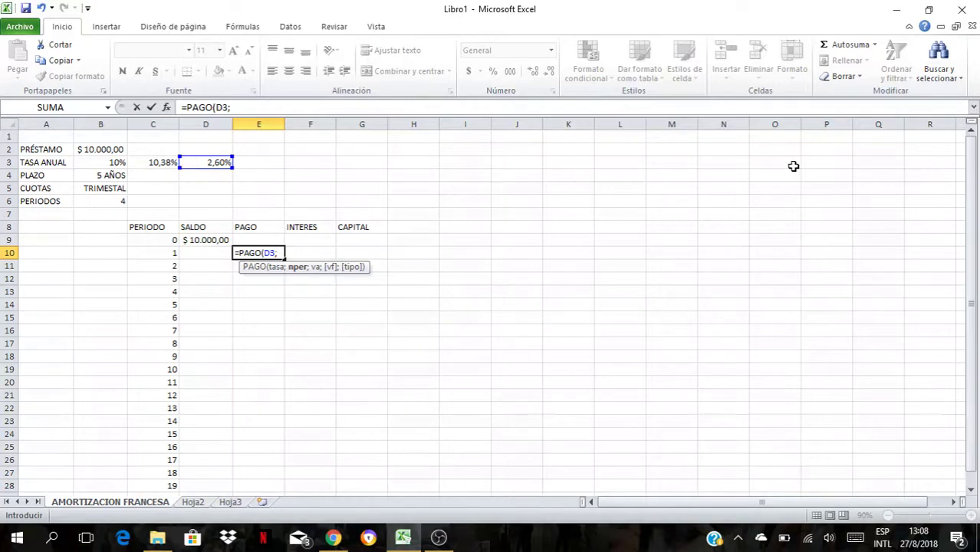
pyautogui.moveTo(974, 221); pyautogui.dragTo(974, 228)
pyautogui.click(171, 485)
pyautogui.write(';')
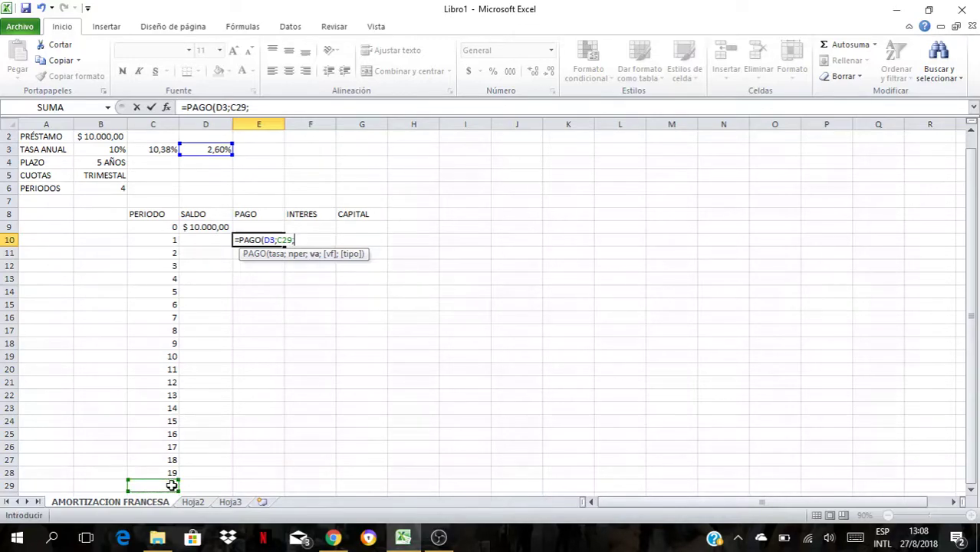
pyautogui.write('-')
pyautogui.click(211, 227)
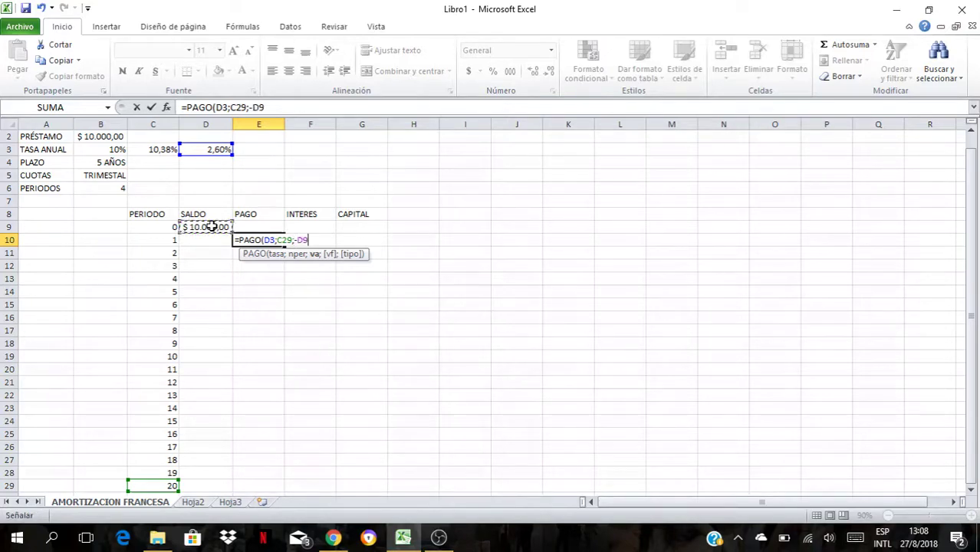
pyautogui.write(')')
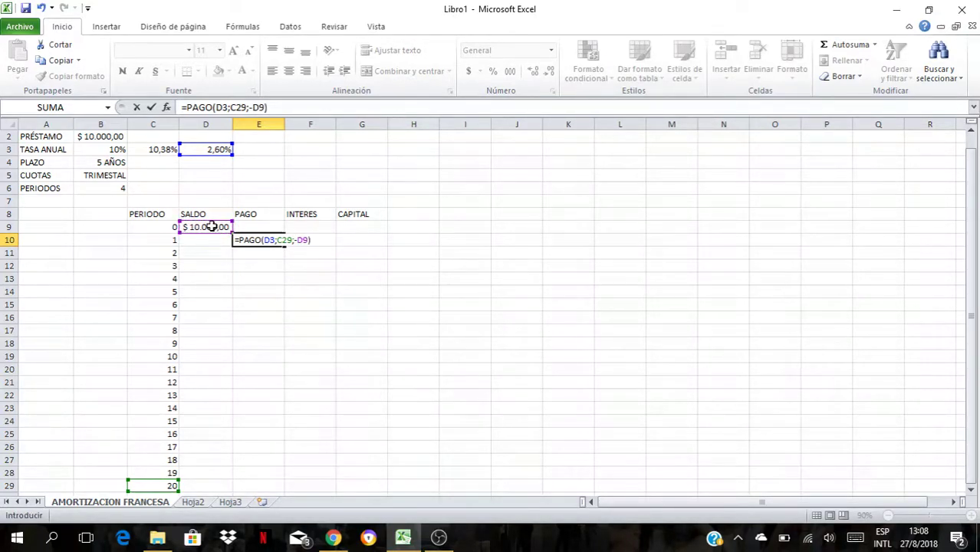
pyautogui.press('Return')
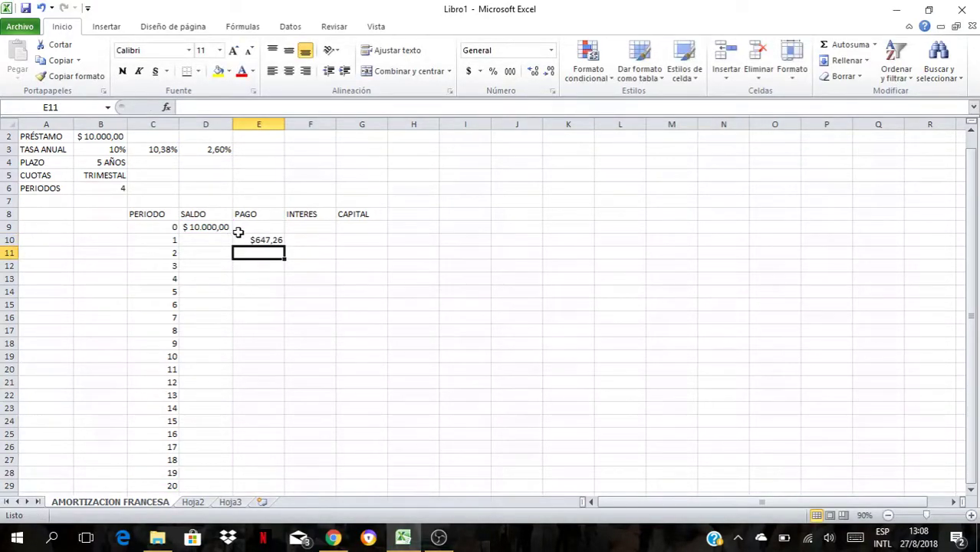
# Step: Remove the minus sign before D9 in the payment formula in E10
pyautogui.click(254, 239)
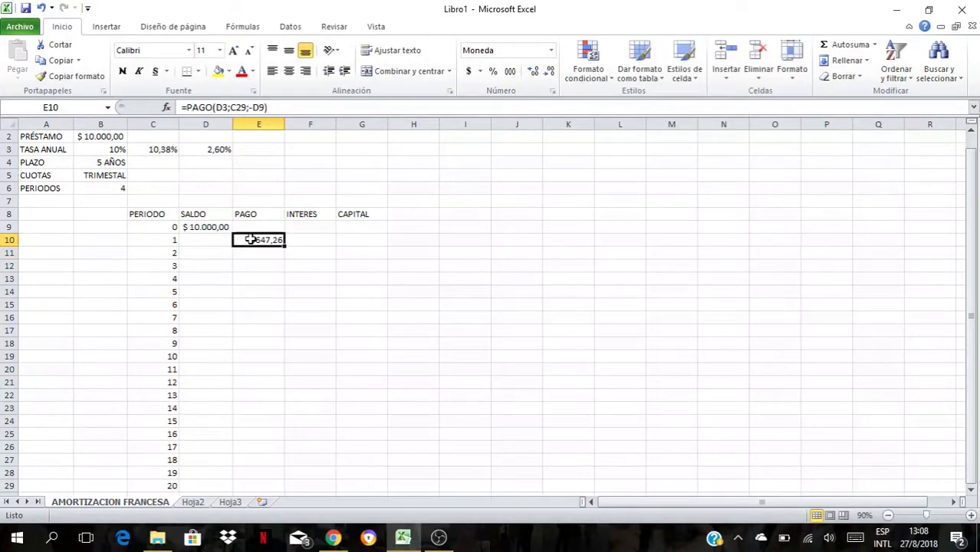
pyautogui.click(254, 109)
pyautogui.press('Delete')
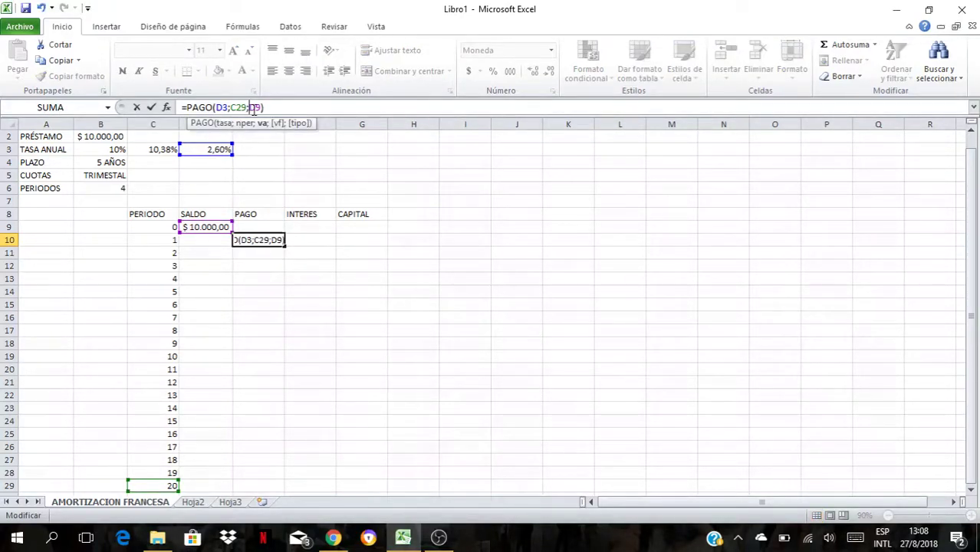
pyautogui.press('Return')
# Step: Put the minus sign back before D9 in E10 so the formula reads =PAGO(D3;C29;-D9)
pyautogui.click(251, 238)
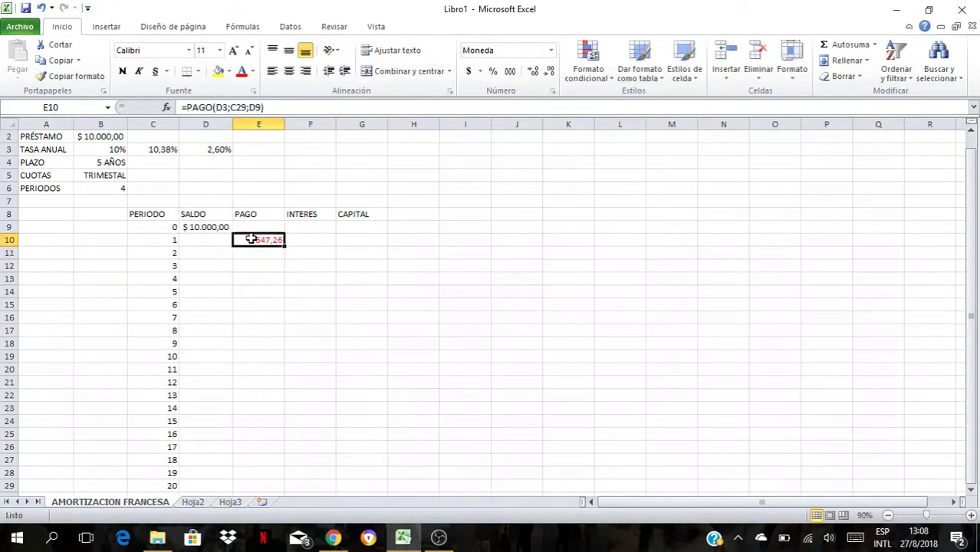
pyautogui.click(251, 108)
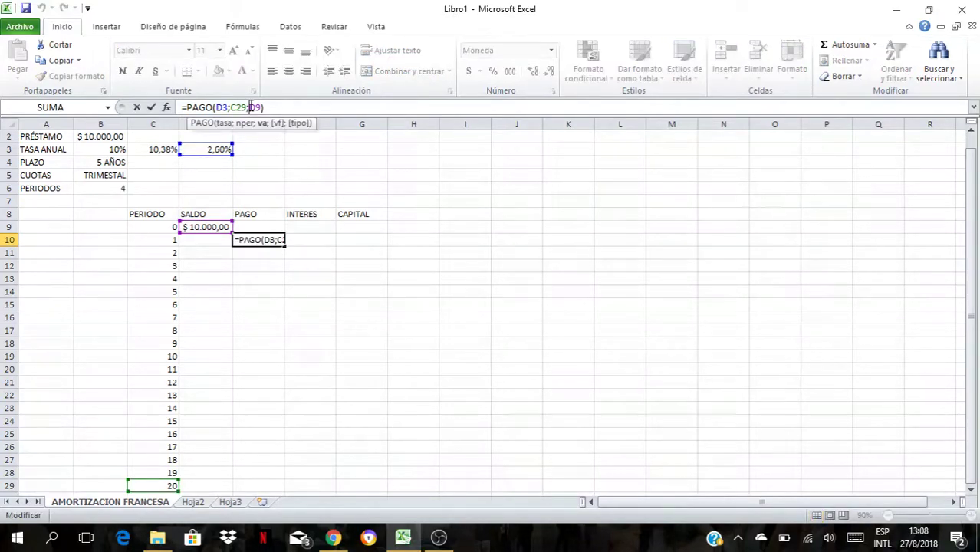
pyautogui.write('-')
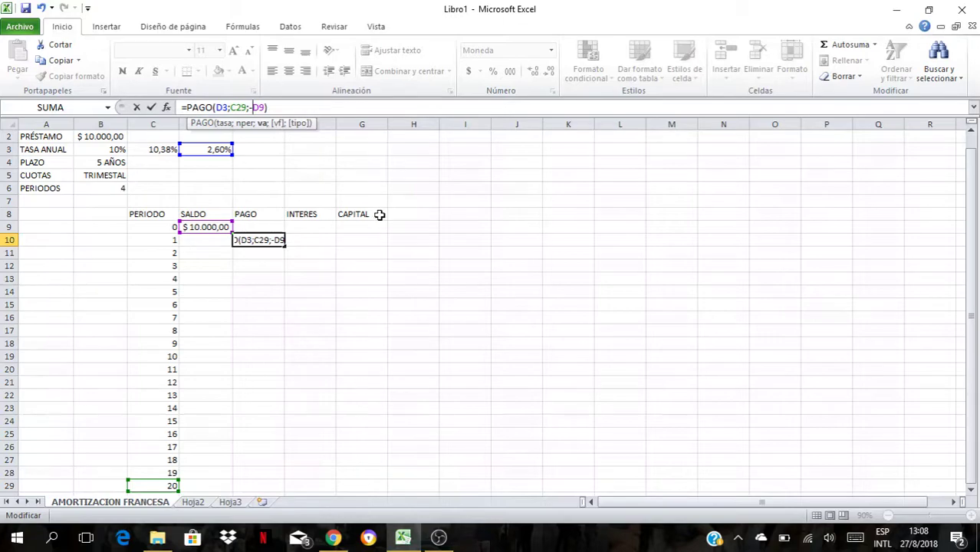
pyautogui.press('Return')
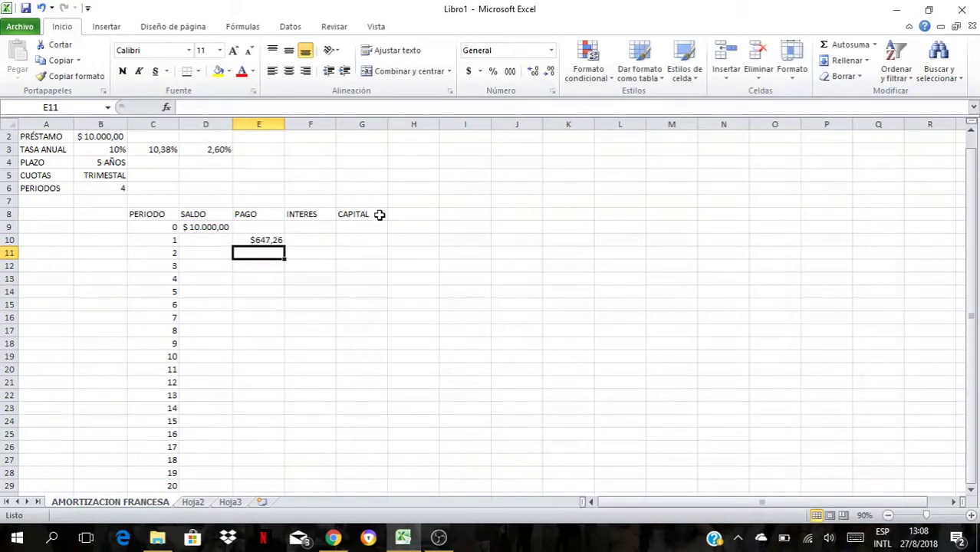
# Step: Insert the financial function PAGO in E11 from the function library and move its arguments dialog clear of the table
pyautogui.click(113, 30)
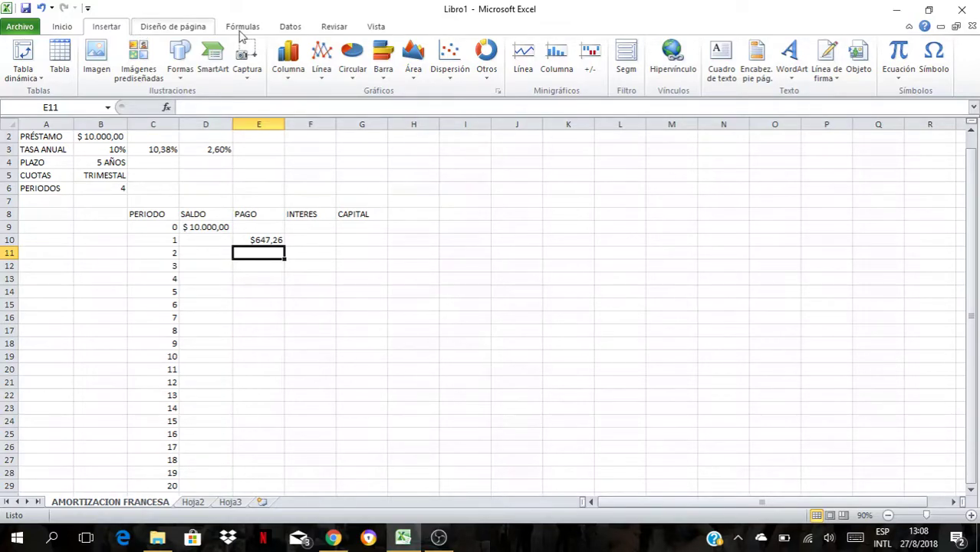
pyautogui.scroll(-1, 244, 31)
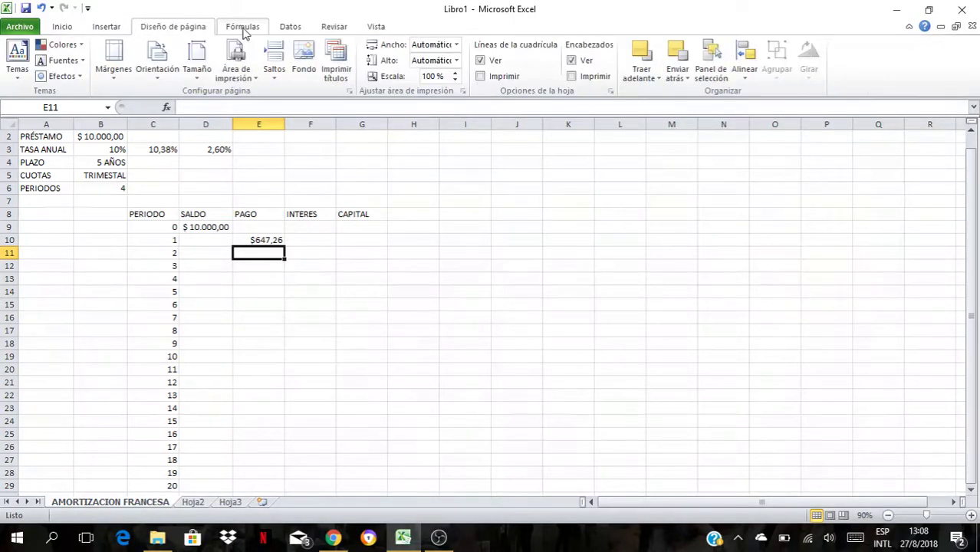
pyautogui.click(243, 28)
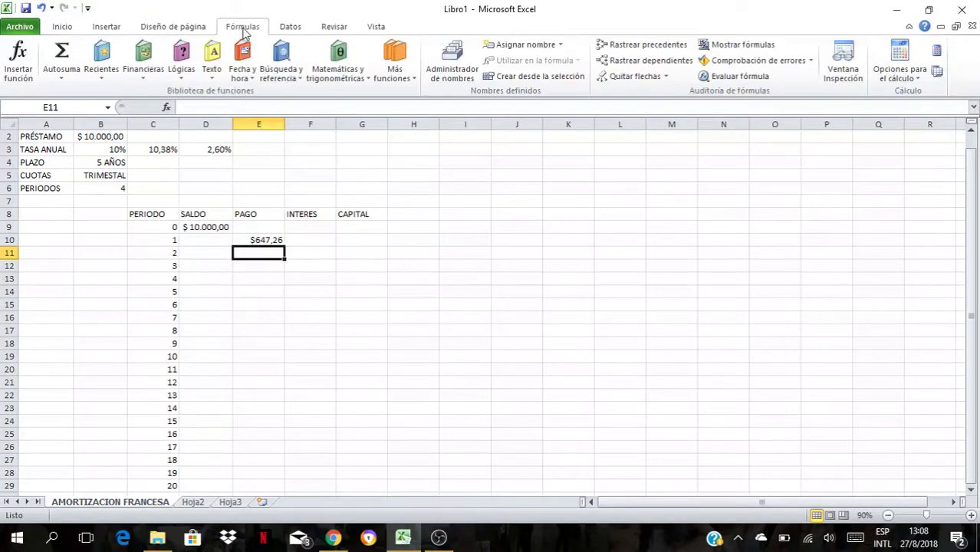
pyautogui.click(157, 82)
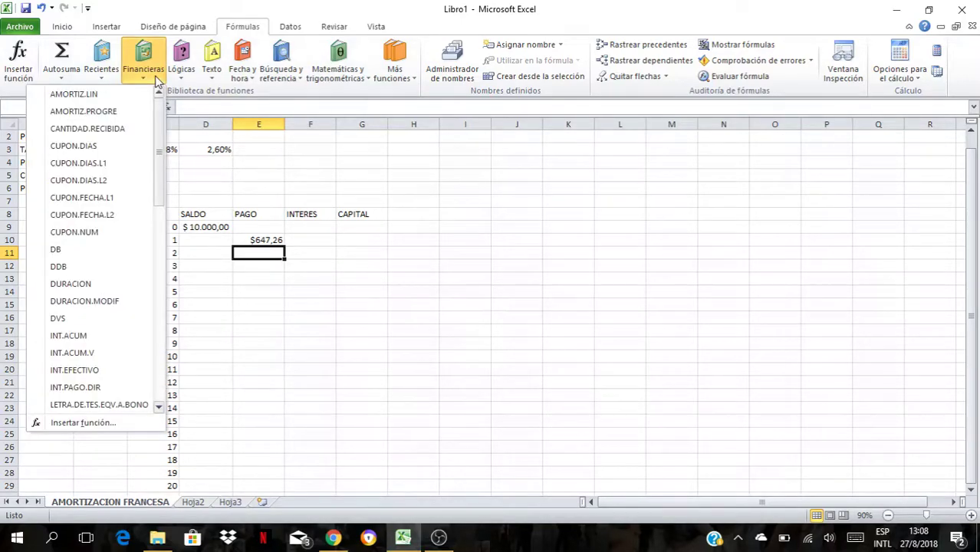
pyautogui.scroll(-2, 154, 162)
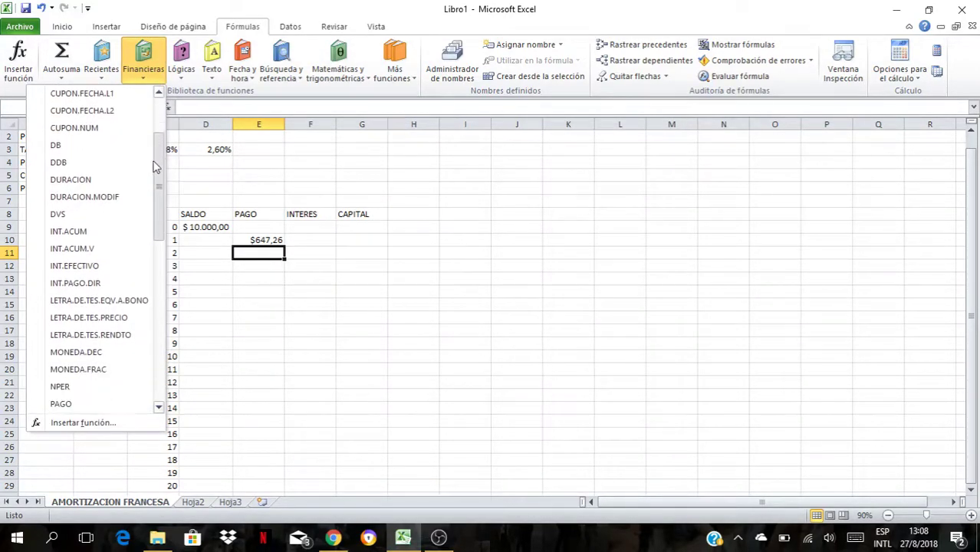
pyautogui.scroll(-2, 153, 162)
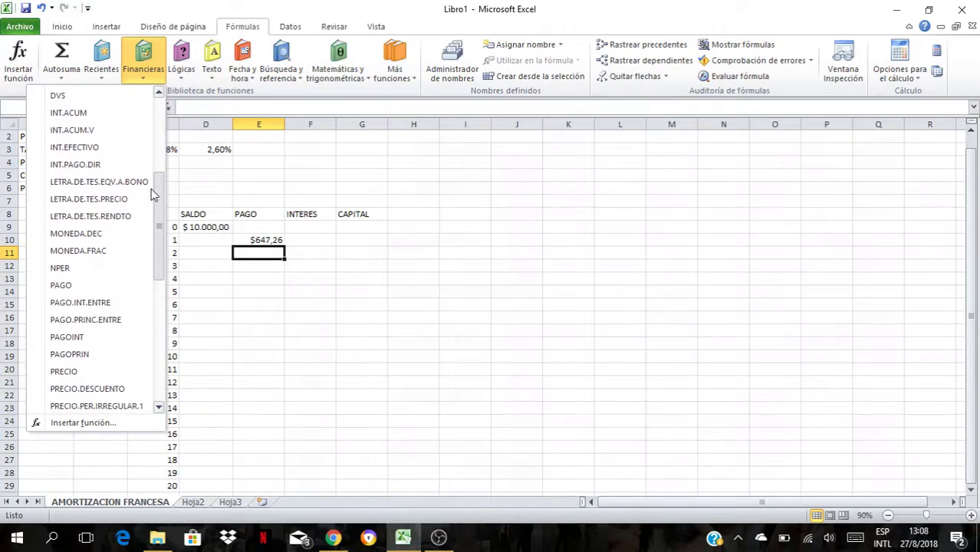
pyautogui.click(89, 291)
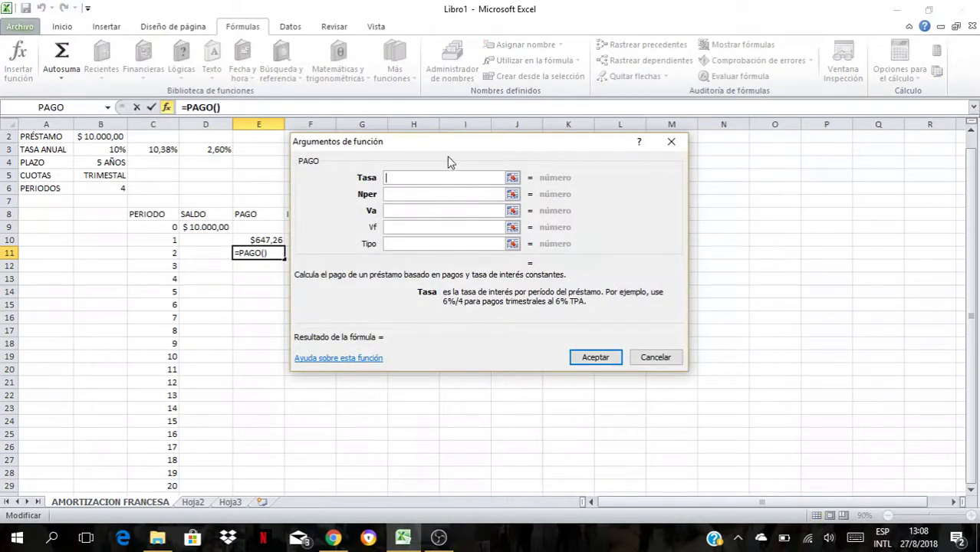
pyautogui.moveTo(444, 144); pyautogui.dragTo(501, 164)
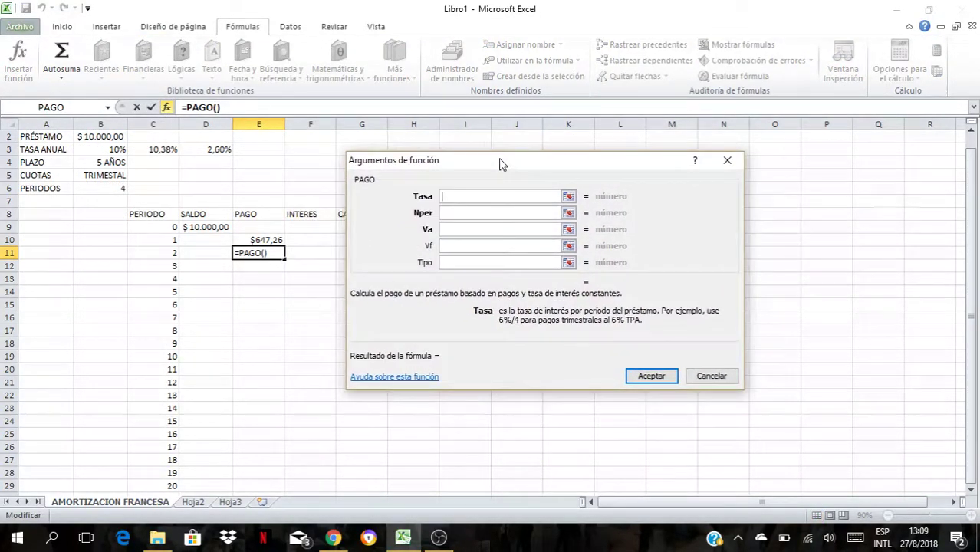
# Step: Set the PAGO arguments in E11 to Tasa D3, Nper C29 and Va -D9, accept them, and clear the duplicate payment from E11
pyautogui.click(225, 149)
pyautogui.click(478, 213)
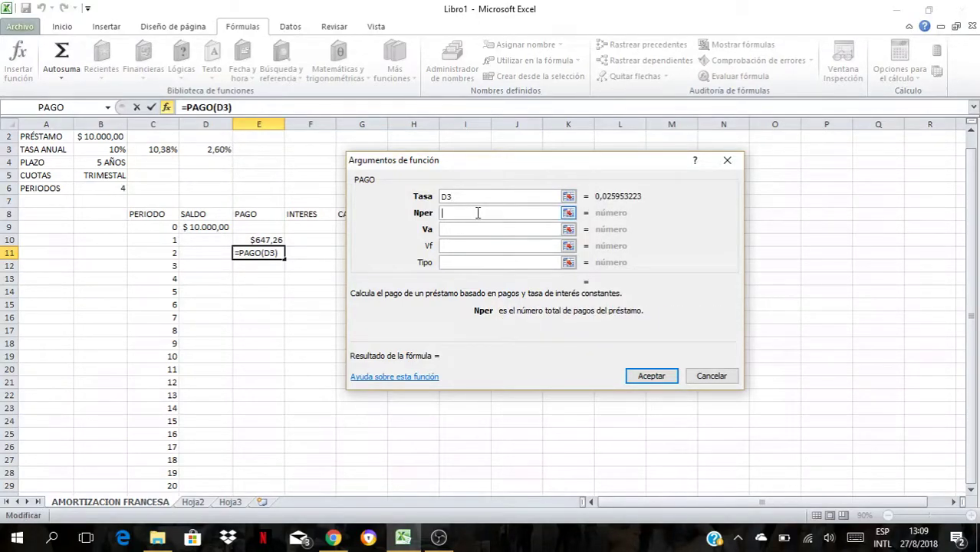
pyautogui.click(153, 483)
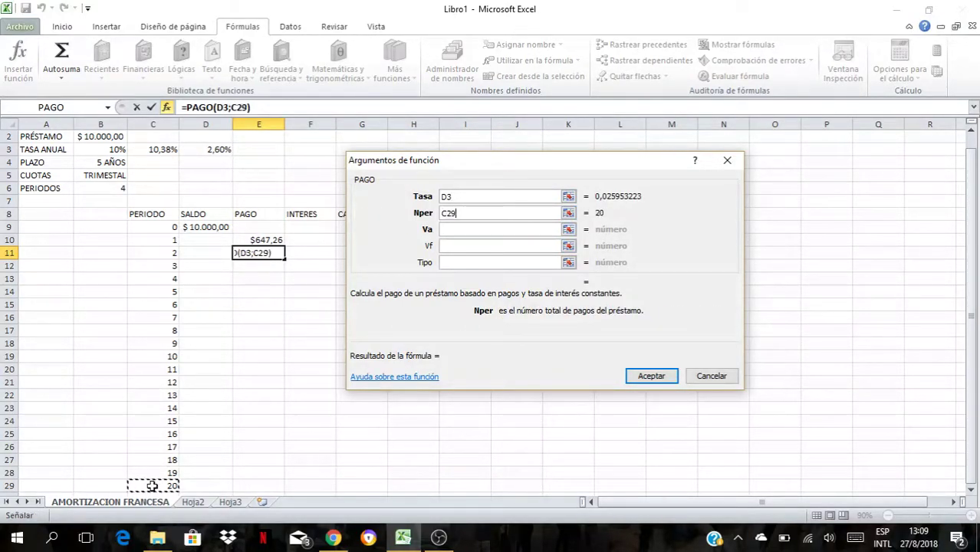
pyautogui.click(474, 230)
pyautogui.write('-')
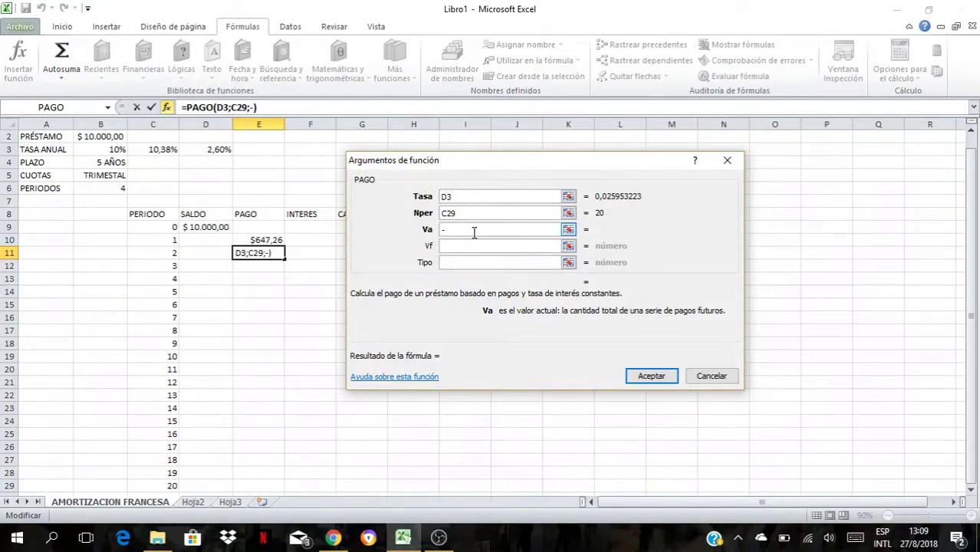
pyautogui.click(197, 227)
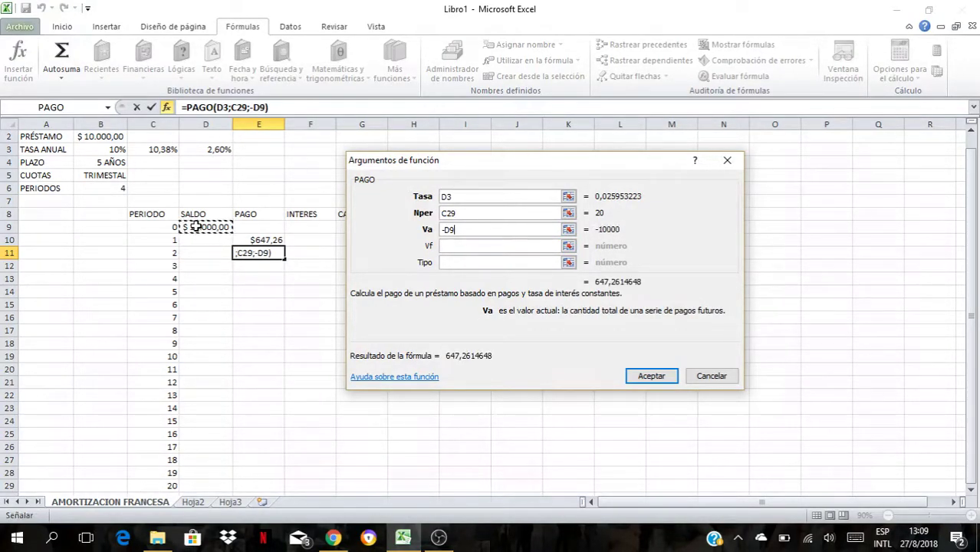
pyautogui.press('Return')
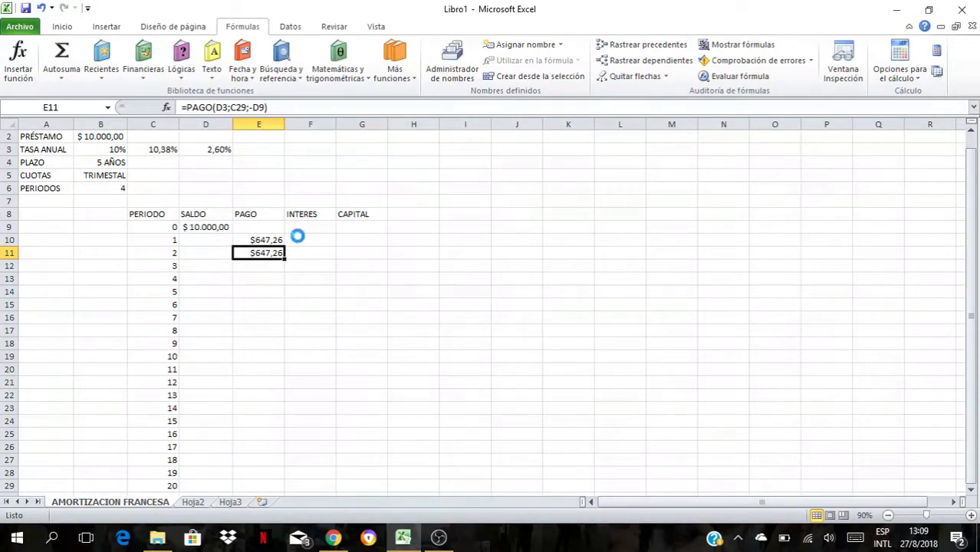
pyautogui.press('Delete')
# Step: Make the references to D3, C29 and D9 absolute in E10's PAGO formula
pyautogui.click(254, 242)
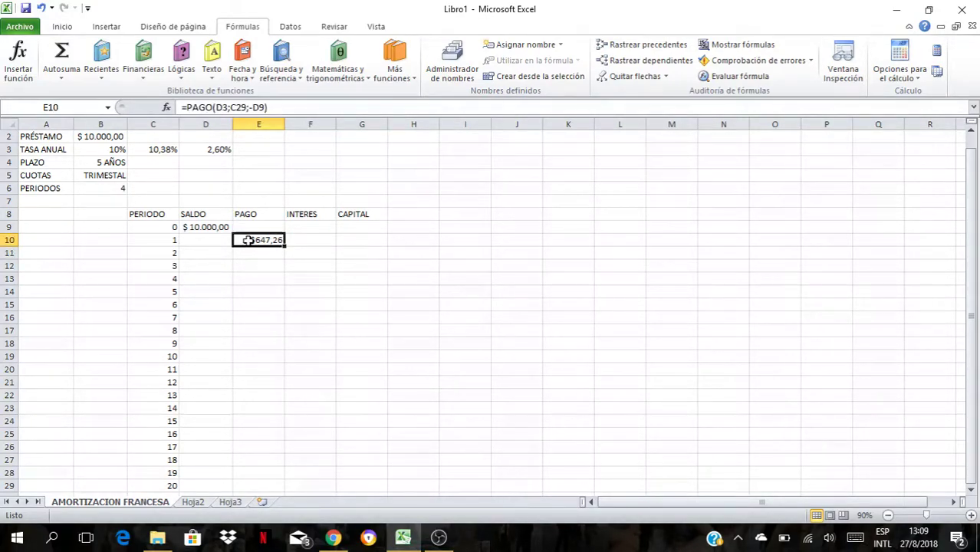
pyautogui.click(220, 108)
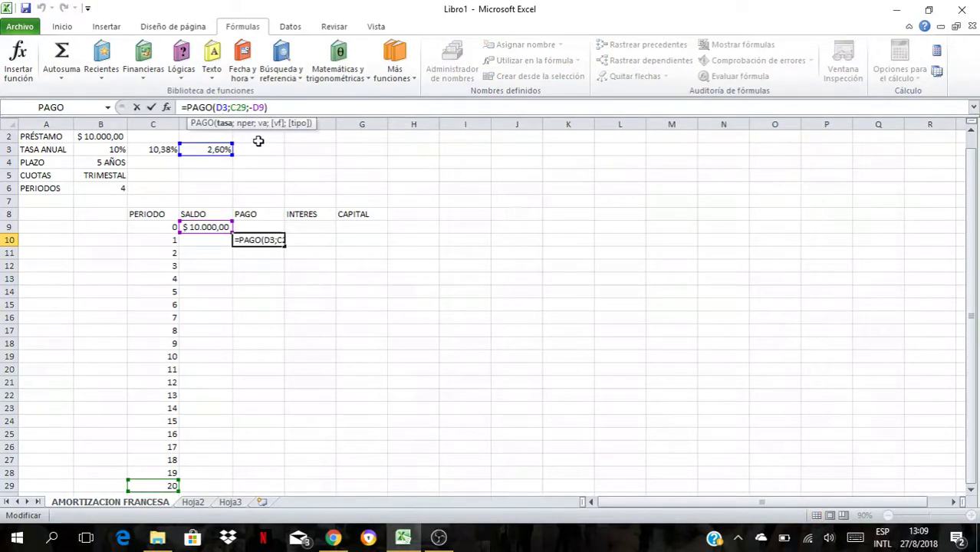
pyautogui.press('F4')
pyautogui.click(249, 105)
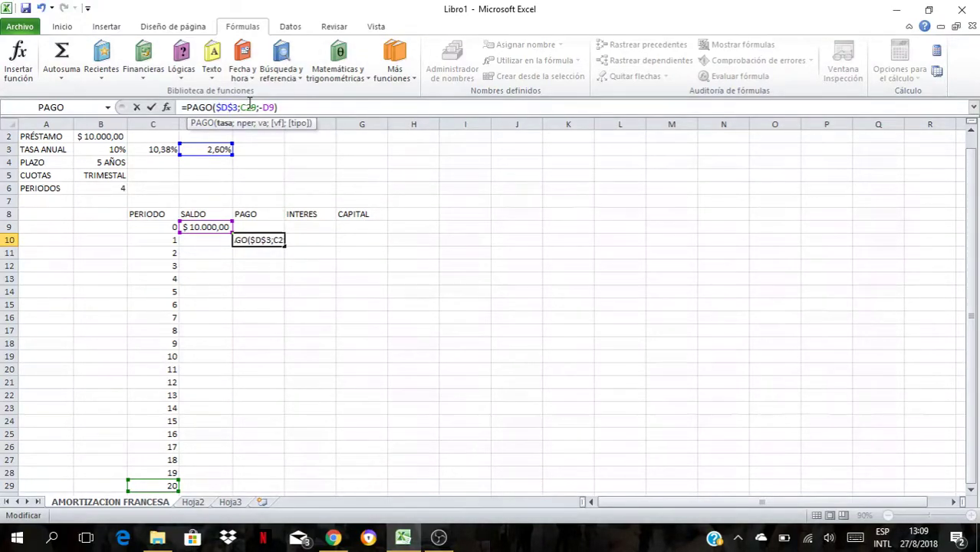
pyautogui.press('F4')
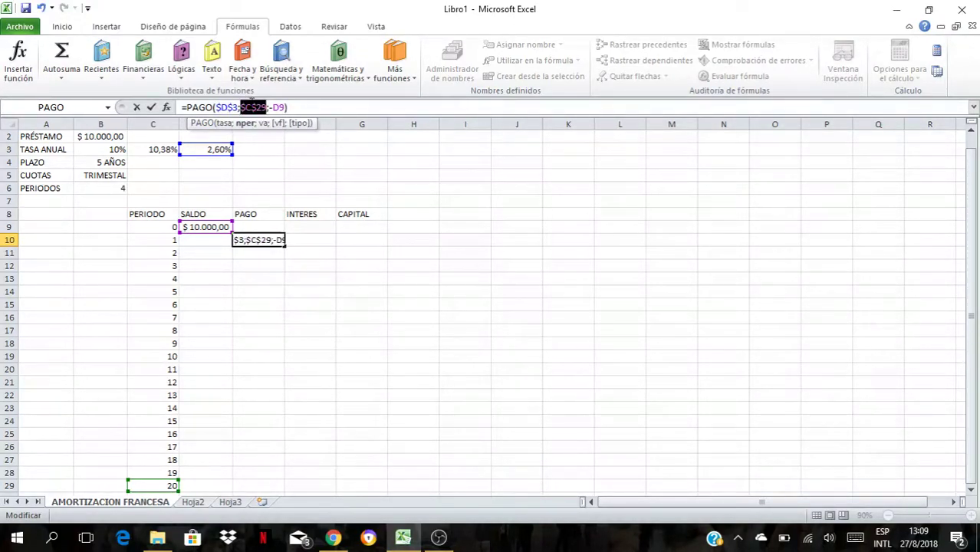
pyautogui.click(278, 107)
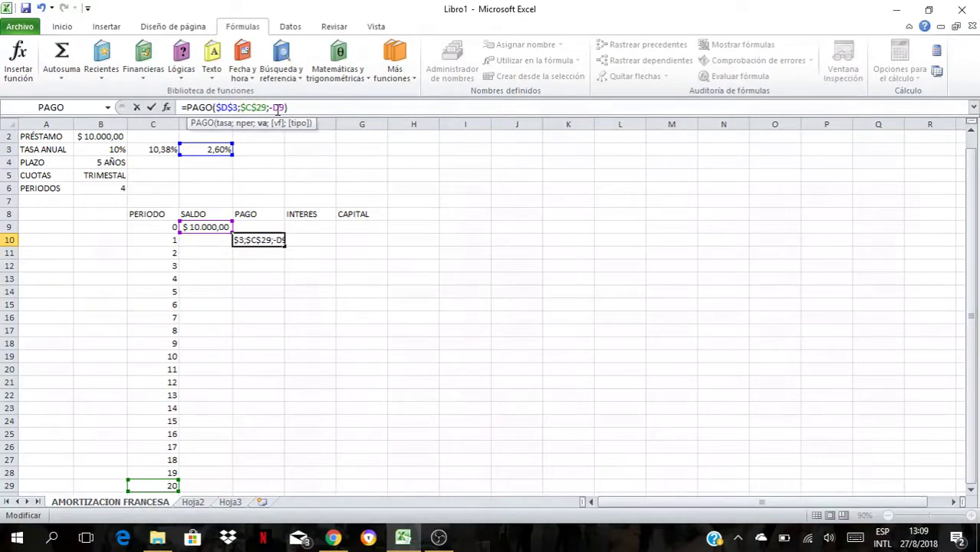
pyautogui.press('F4')
pyautogui.press('Return')
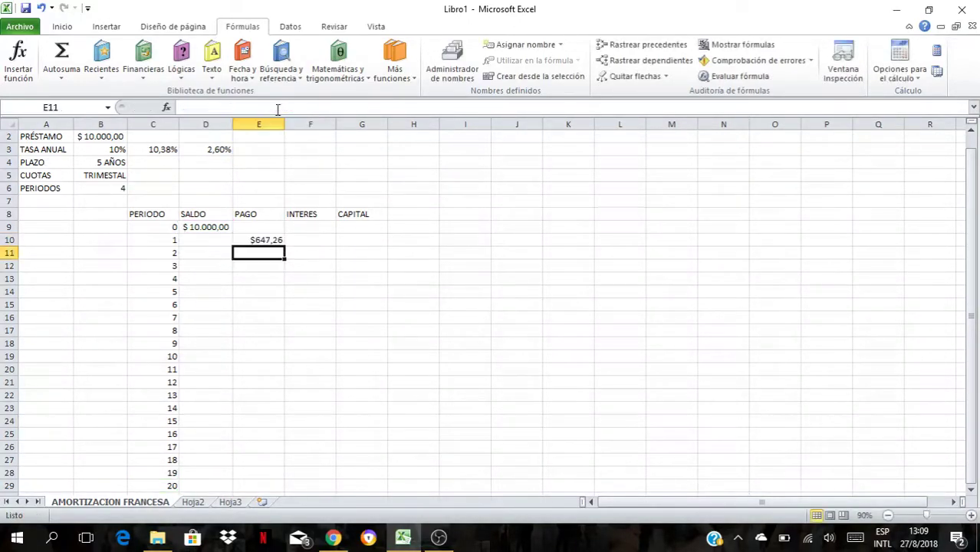
# Step: Fill the PAGO formula from E10 down through E29 for all 20 periods
pyautogui.click(273, 240)
pyautogui.moveTo(284, 245); pyautogui.dragTo(249, 486)
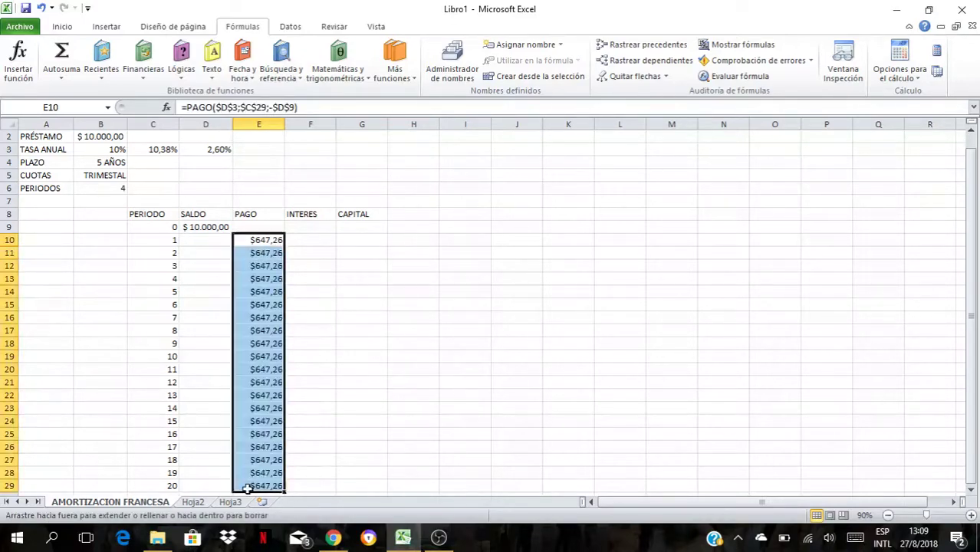
pyautogui.click(345, 333)
# Step: Enter the interest formula =D9*$D$3 in F10, with the reference to the quarterly rate absolute
pyautogui.click(297, 240)
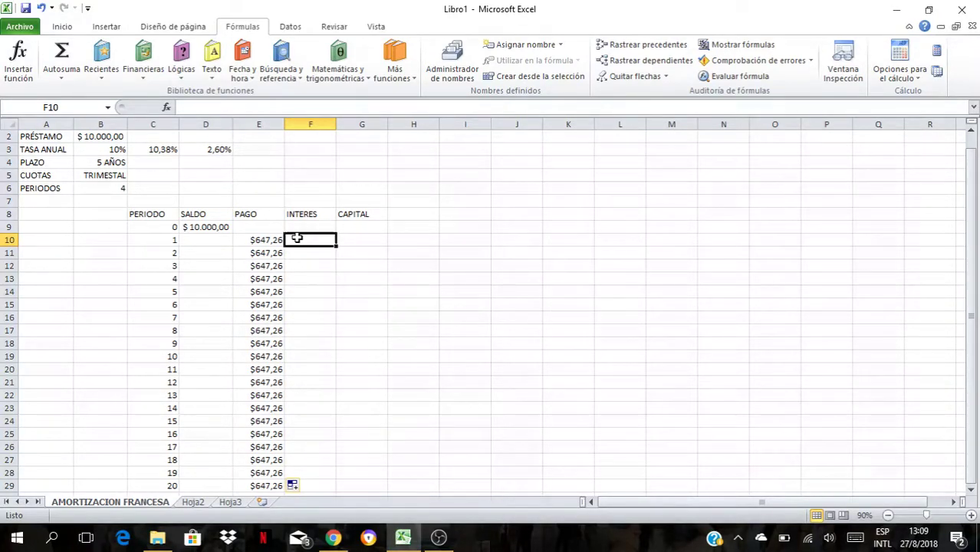
pyautogui.press('Up')
pyautogui.press('Left')
pyautogui.press('Left')
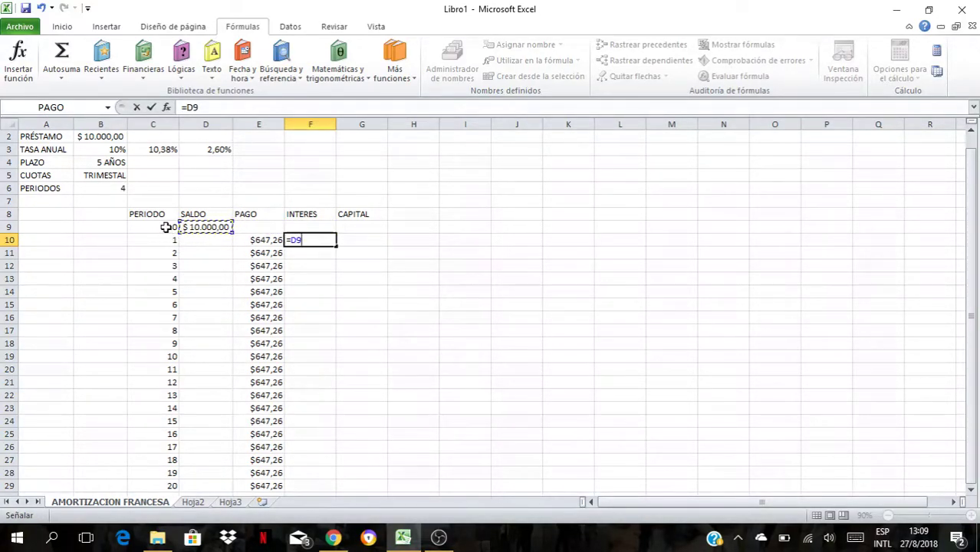
pyautogui.write('*')
pyautogui.click(213, 151)
pyautogui.press('F4')
pyautogui.press('Return')
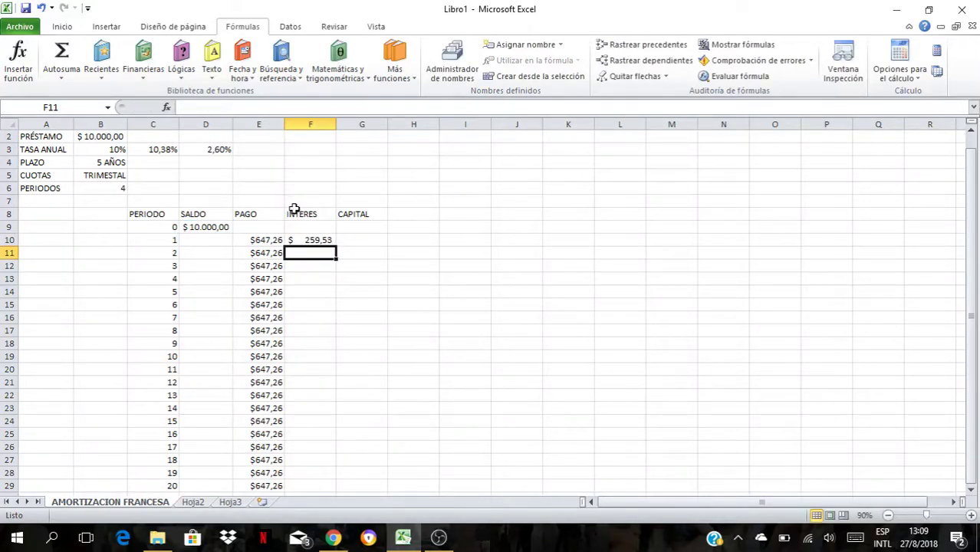
# Step: Fill the interest formula from F10 down the INTERES column through F29
pyautogui.click(307, 237)
pyautogui.moveTo(339, 246); pyautogui.dragTo(314, 486)
pyautogui.moveTo(318, 263); pyautogui.dragTo(312, 253)
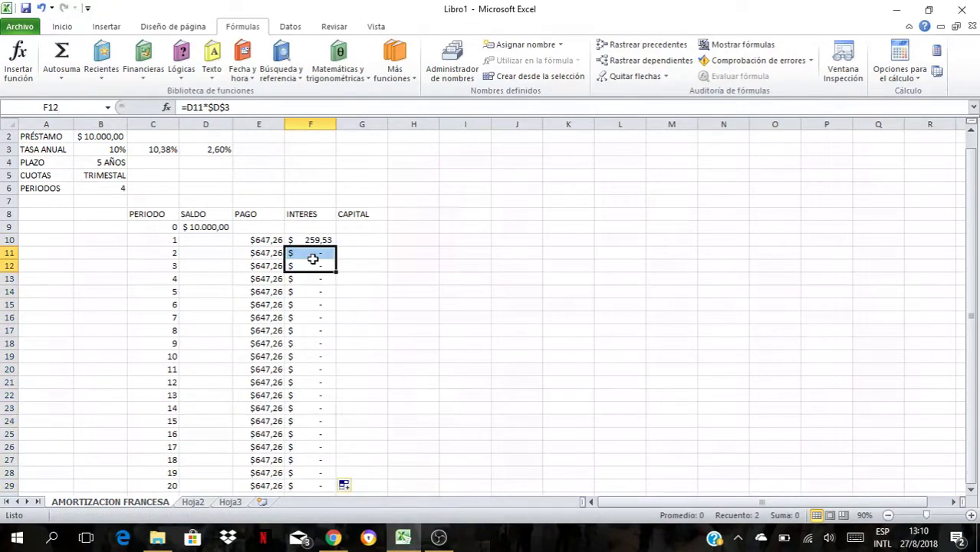
# Step: Try a test balance of 500 in D10 to check the interest formula, and clear it again
pyautogui.click(219, 243)
pyautogui.write('500')
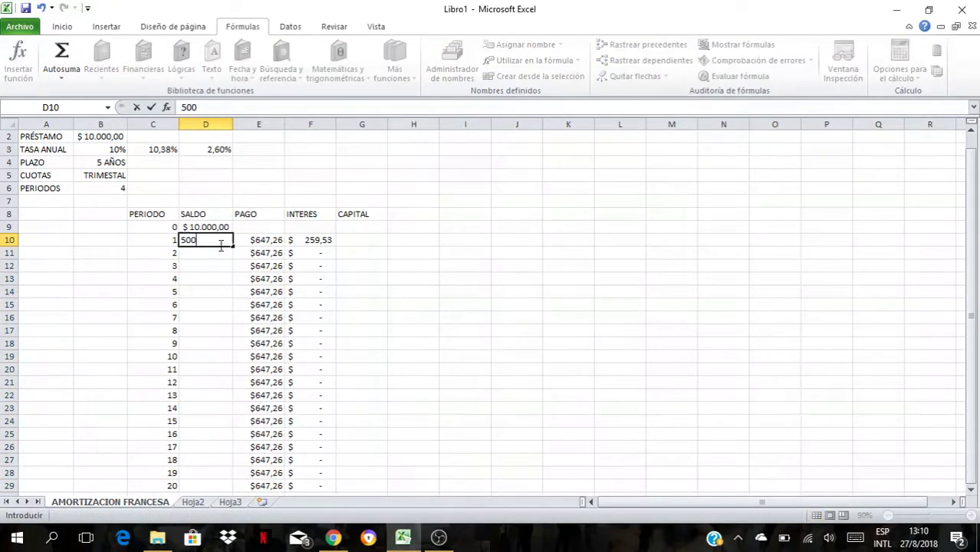
pyautogui.press('Return')
pyautogui.click(218, 243)
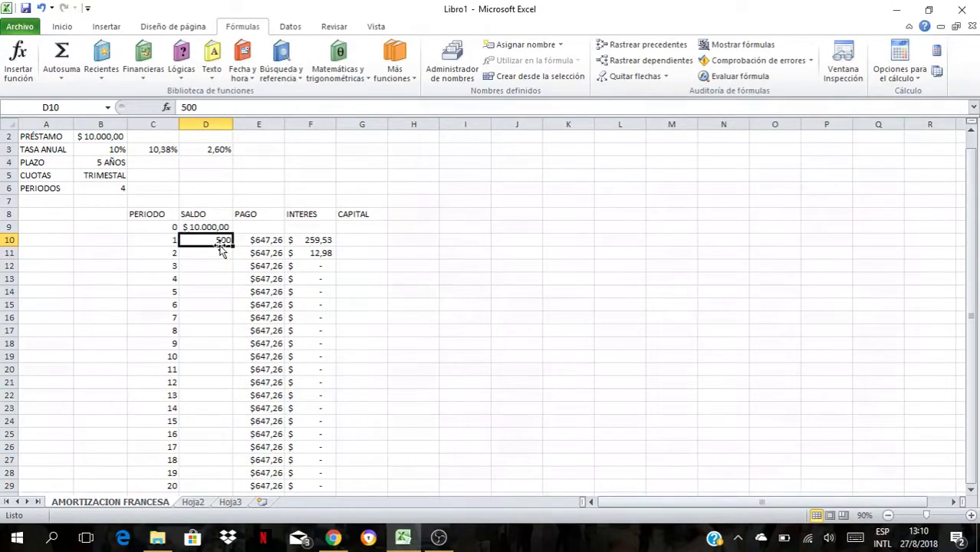
pyautogui.press('Delete')
pyautogui.click(268, 198)
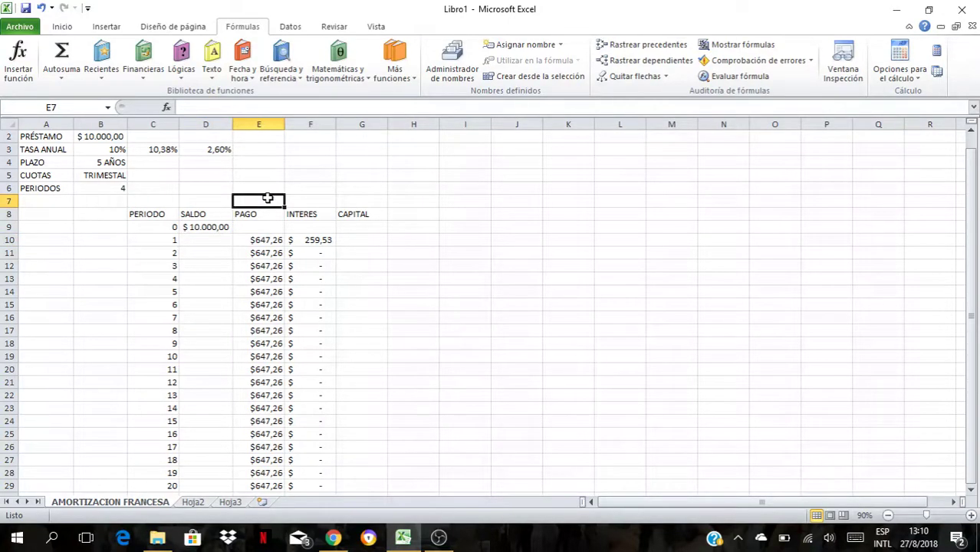
pyautogui.click(320, 202)
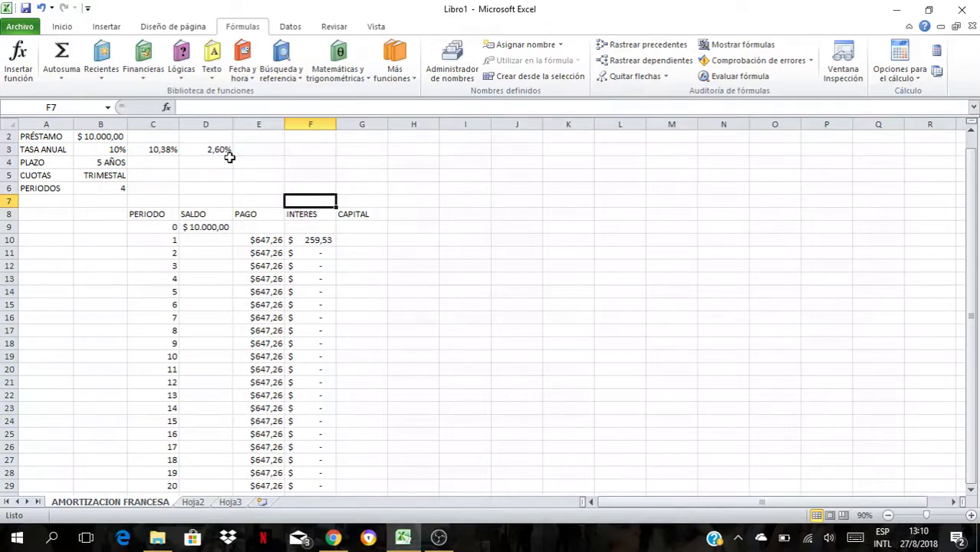
# Step: Enter the capital formula =E10-F10 in G10, subtracting the interest from the payment
pyautogui.click(349, 240)
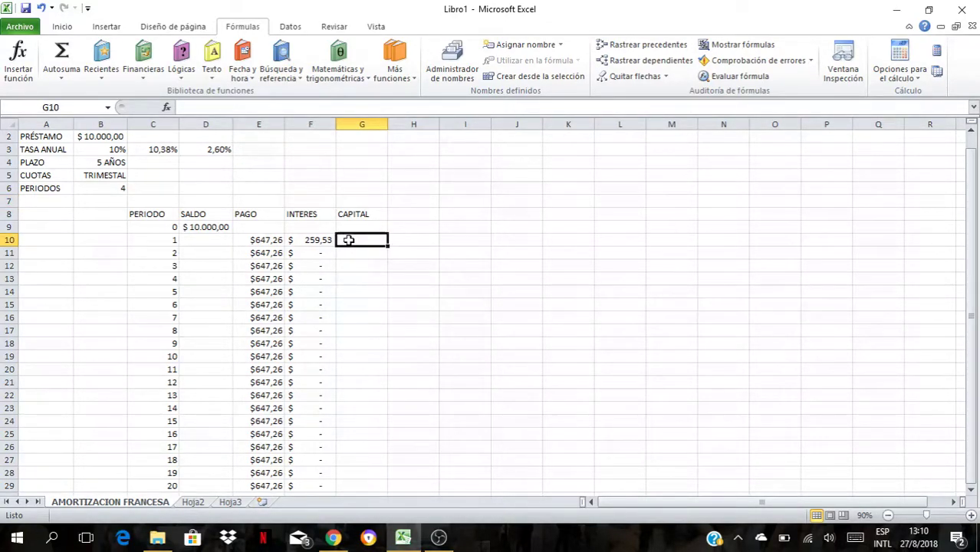
pyautogui.write('=')
pyautogui.press('Left')
pyautogui.press('Left')
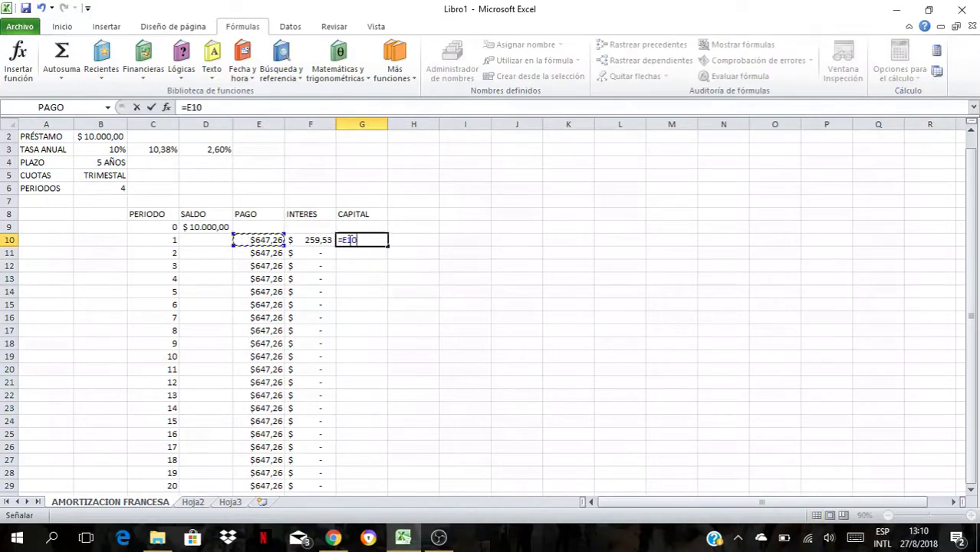
pyautogui.write('-')
pyautogui.press('Left')
pyautogui.press('Return')
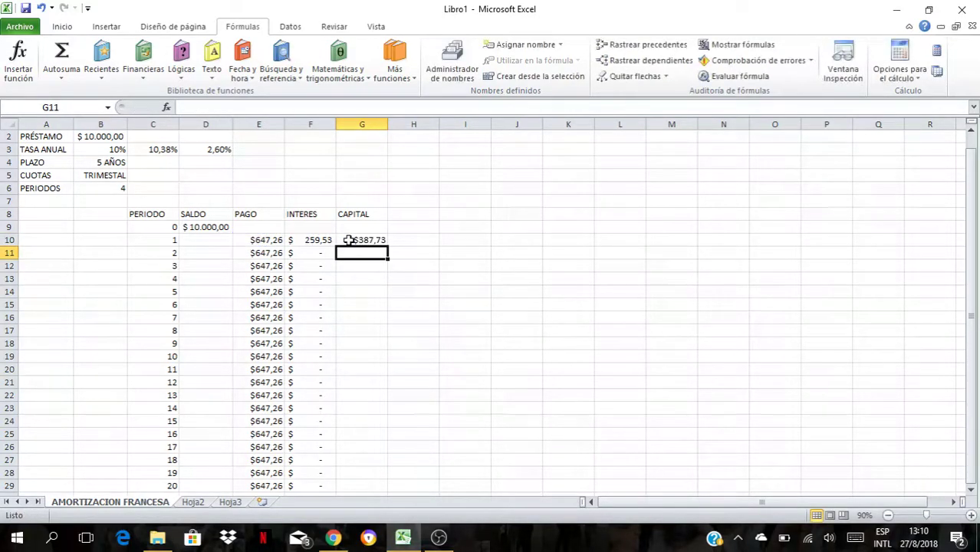
pyautogui.click(466, 252)
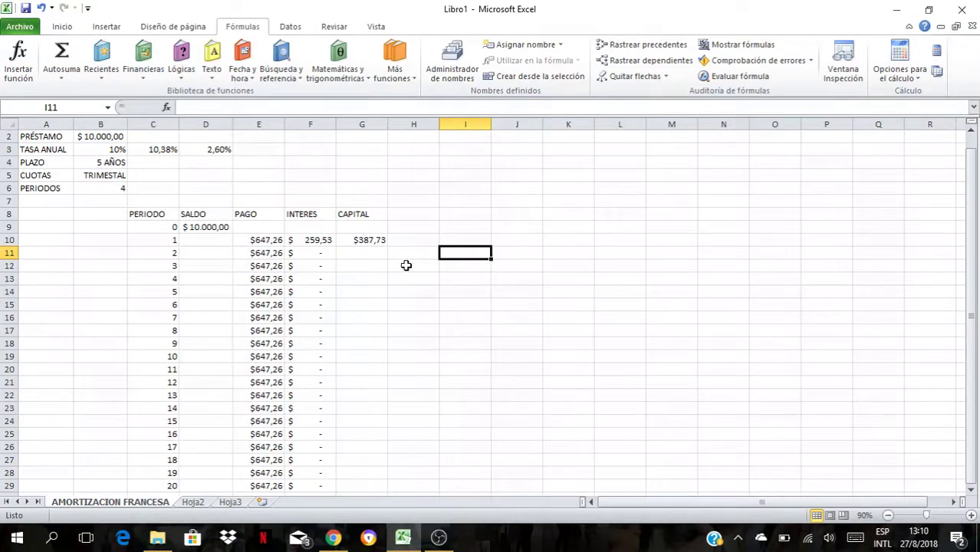
pyautogui.click(353, 244)
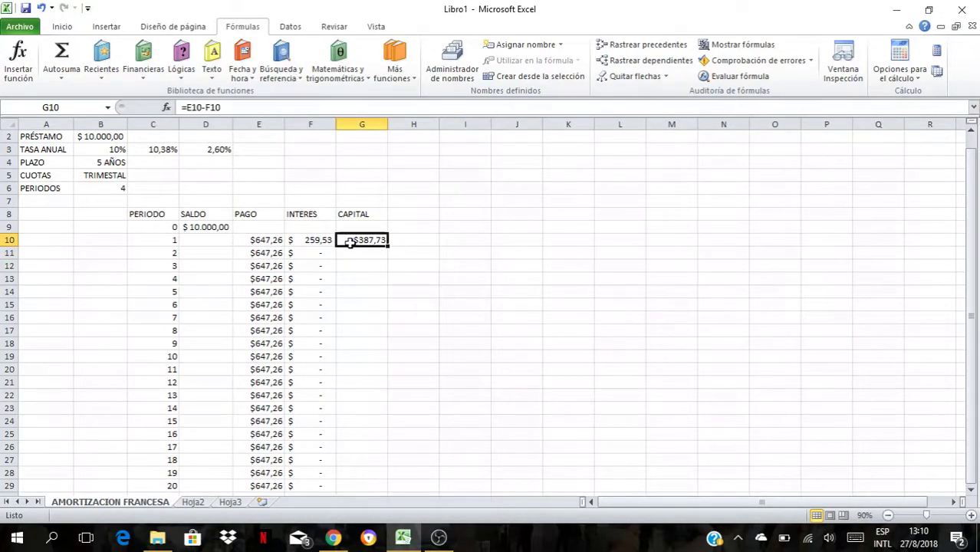
pyautogui.click(275, 241)
pyautogui.click(298, 241)
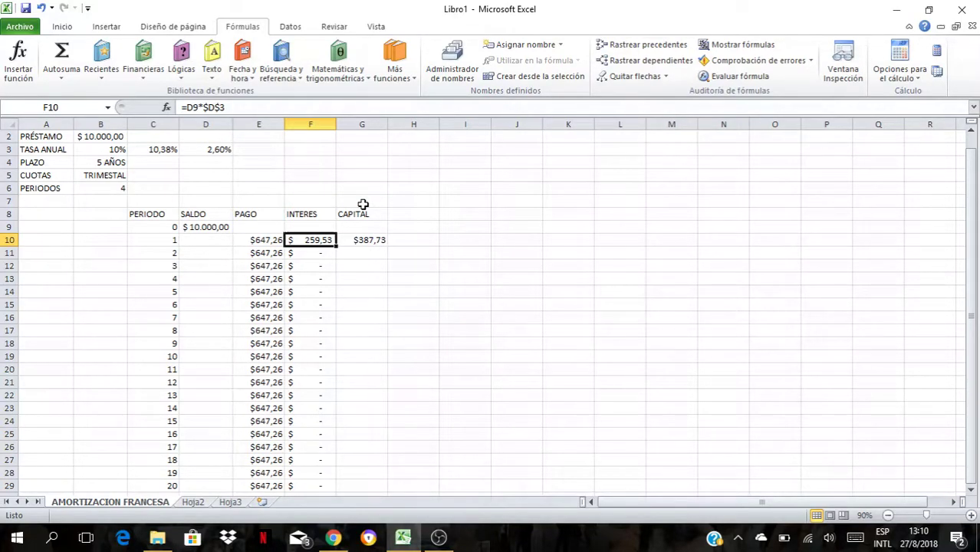
# Step: Enter the balance formula =D9-G10 in D10, subtracting the period's capital from the previous balance
pyautogui.click(195, 240)
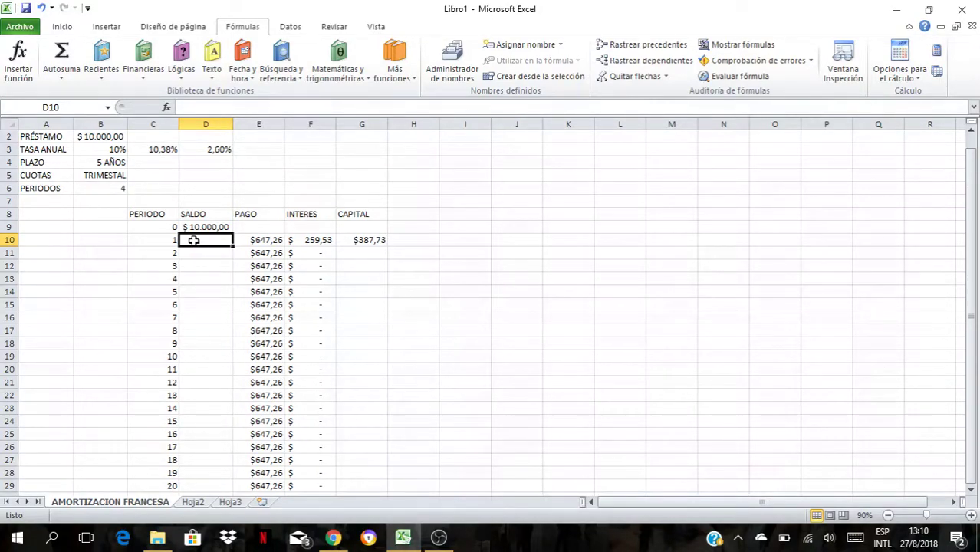
pyautogui.write('=')
pyautogui.press('Up')
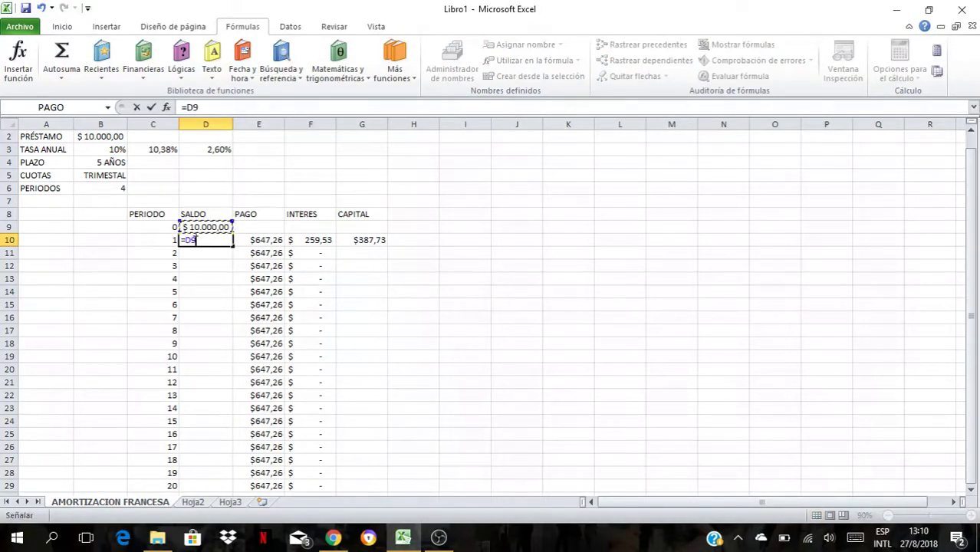
pyautogui.write('-')
pyautogui.press('Right')
pyautogui.press('Right')
pyautogui.press('Right')
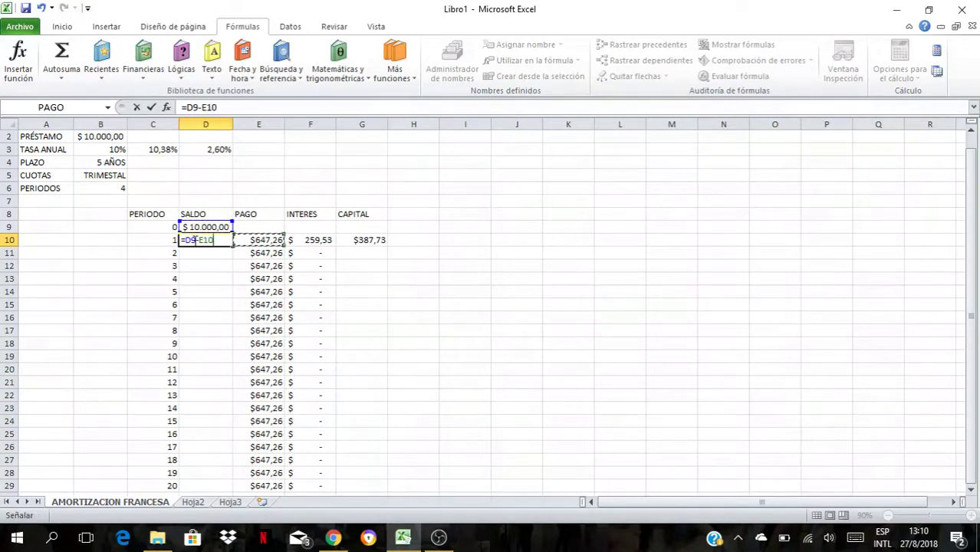
pyautogui.press('Return')
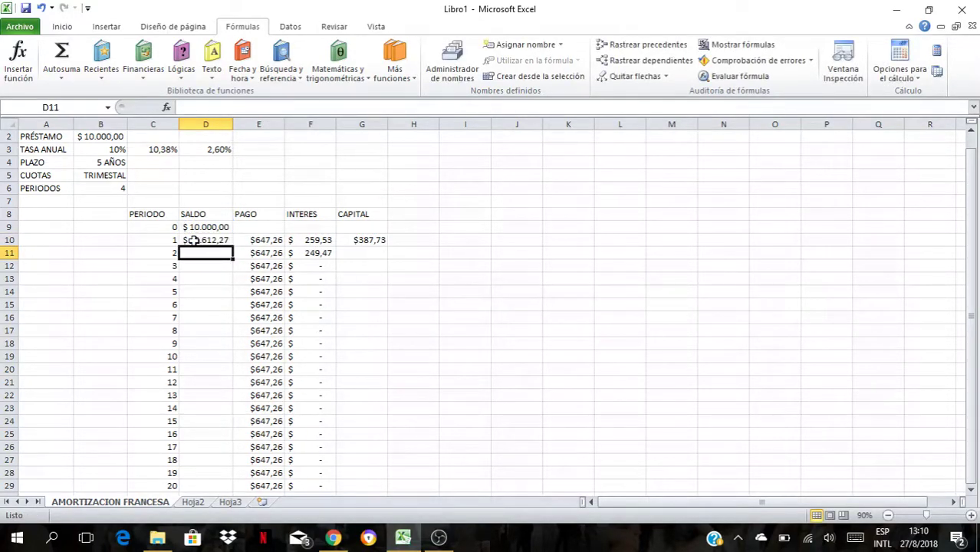
# Step: Examine the CAPITAL column from period 1 down to period 20 and the opening balance in D9
pyautogui.click(360, 240)
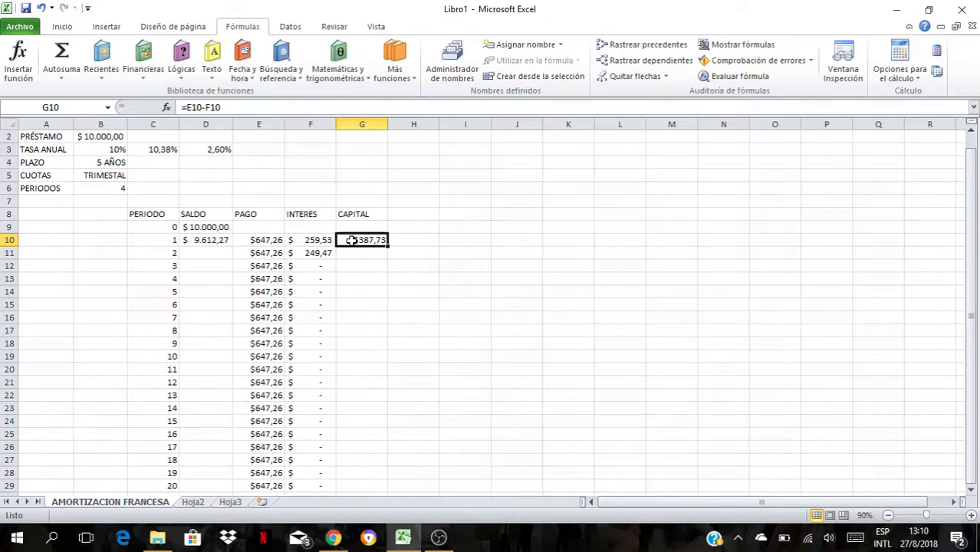
pyautogui.press('Down')
pyautogui.press('Down')
pyautogui.press('Down')
pyautogui.press('Down')
pyautogui.press('Down')
pyautogui.press('Down')
pyautogui.press('Down')
pyautogui.press('Down')
pyautogui.press('Down')
pyautogui.press('Down')
pyautogui.press('Down')
pyautogui.press('Down')
pyautogui.press('Down')
pyautogui.press('Down')
pyautogui.press('Down')
pyautogui.press('Down')
pyautogui.press('Down')
pyautogui.press('Down')
pyautogui.press('Down')
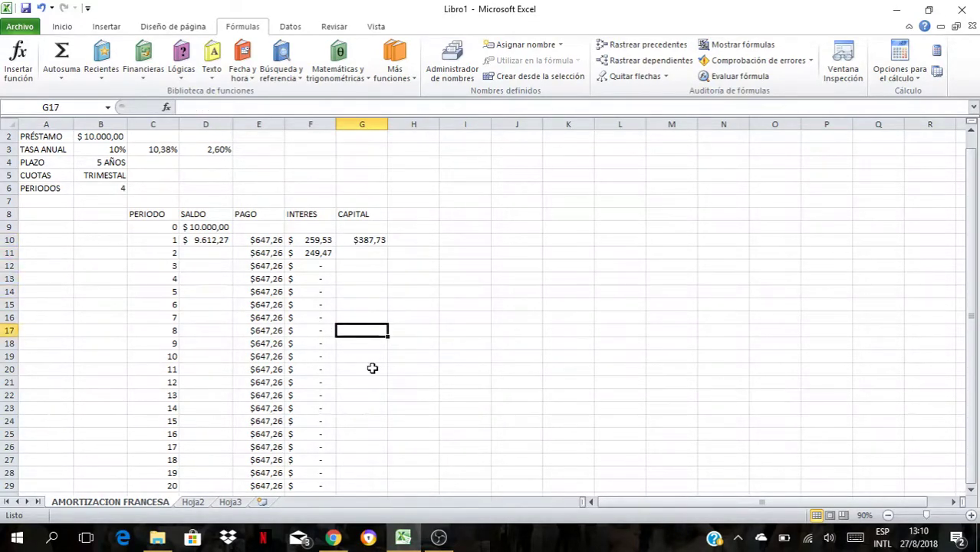
pyautogui.press('Up')
pyautogui.press('Up')
pyautogui.press('Up')
pyautogui.press('Up')
pyautogui.press('Up')
pyautogui.press('Up')
pyautogui.press('Up')
pyautogui.press('Up')
pyautogui.press('Up')
pyautogui.press('Up')
pyautogui.press('Up')
pyautogui.press('Up')
pyautogui.press('Up')
pyautogui.press('Up')
pyautogui.press('Up')
pyautogui.press('Up')
pyautogui.press('Up')
pyautogui.press('Up')
pyautogui.press('Up')
pyautogui.press('Left')
pyautogui.press('Up')
pyautogui.press('Left')
pyautogui.press('Left')
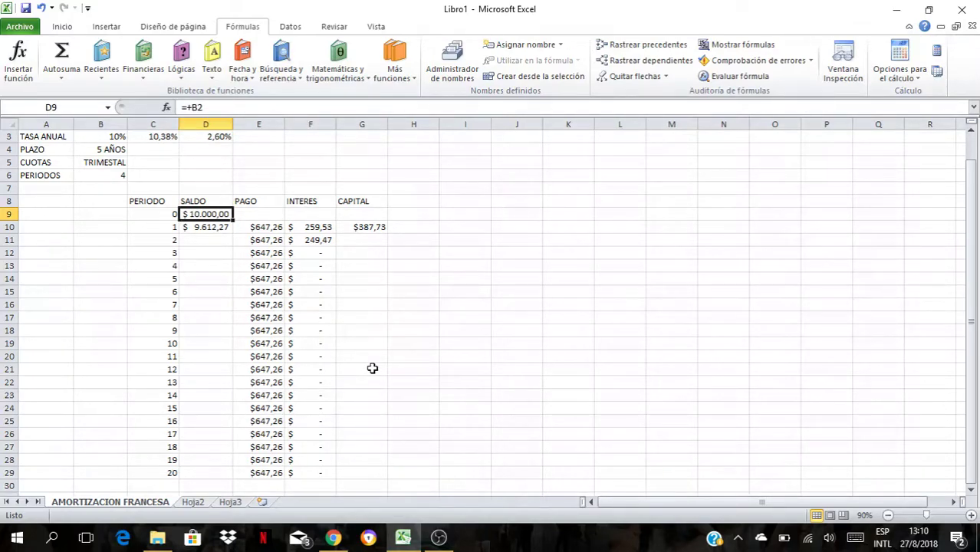
# Step: Fill the SALDO formula from D10 and the CAPITAL formula from G10 down through row 29
pyautogui.click(192, 227)
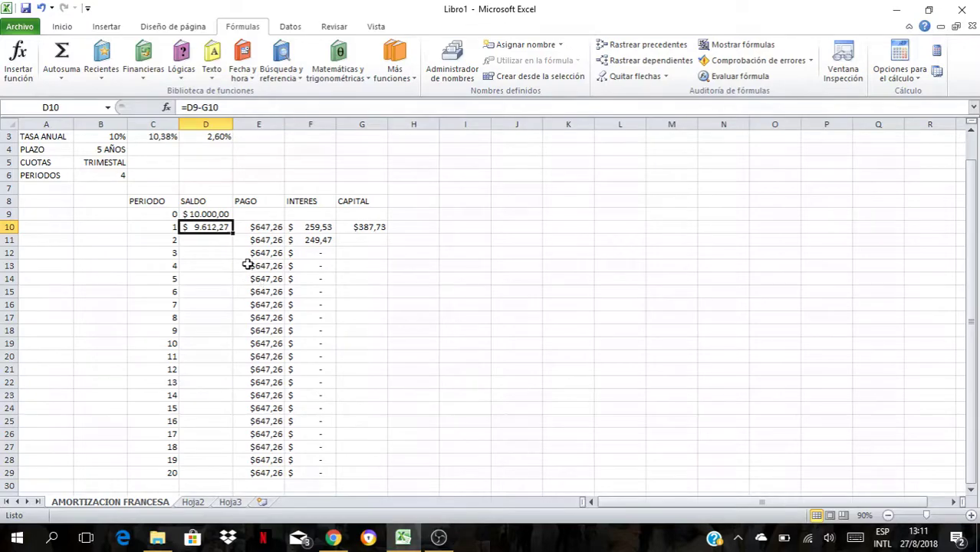
pyautogui.moveTo(232, 237); pyautogui.dragTo(206, 480)
pyautogui.click(359, 229)
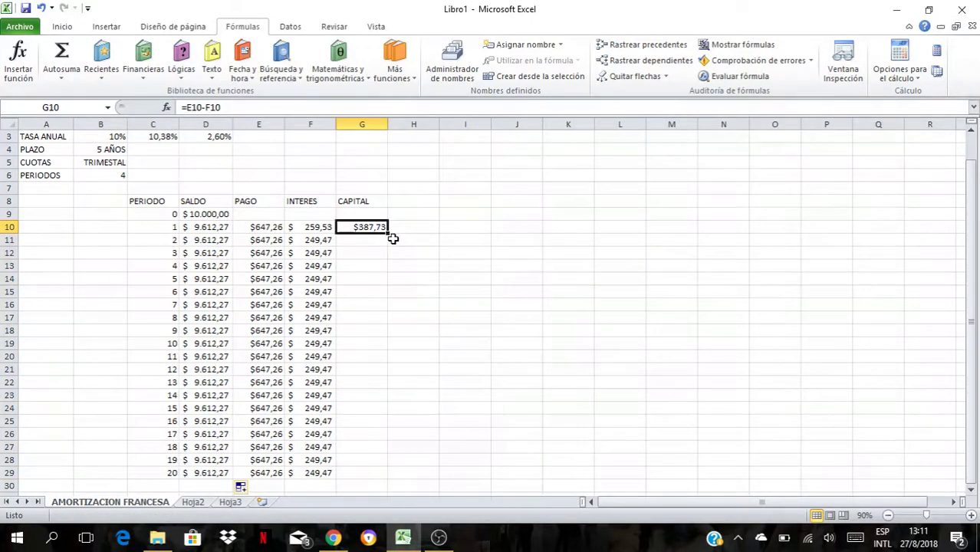
pyautogui.moveTo(386, 236); pyautogui.dragTo(374, 478)
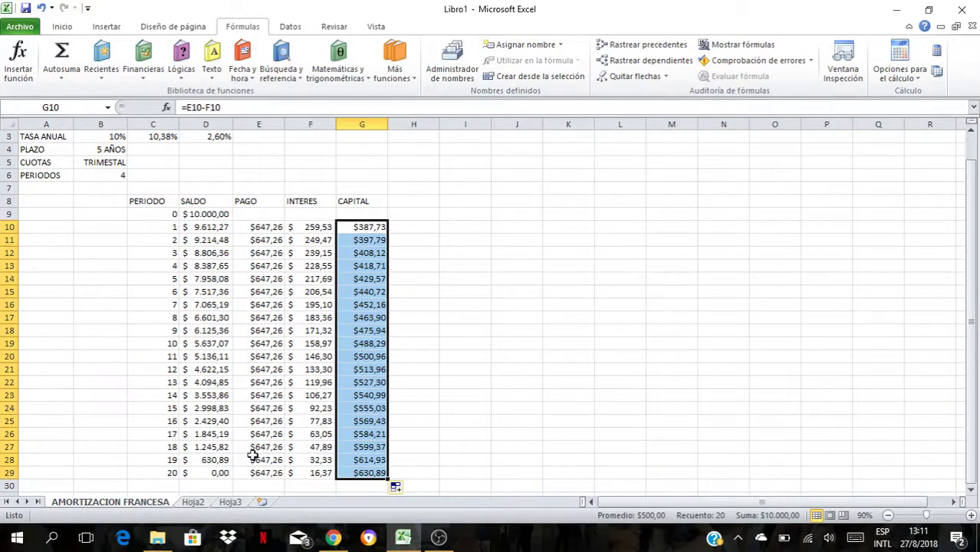
# Step: Make the final balance in D29 bold and increase its font size by one step
pyautogui.click(211, 473)
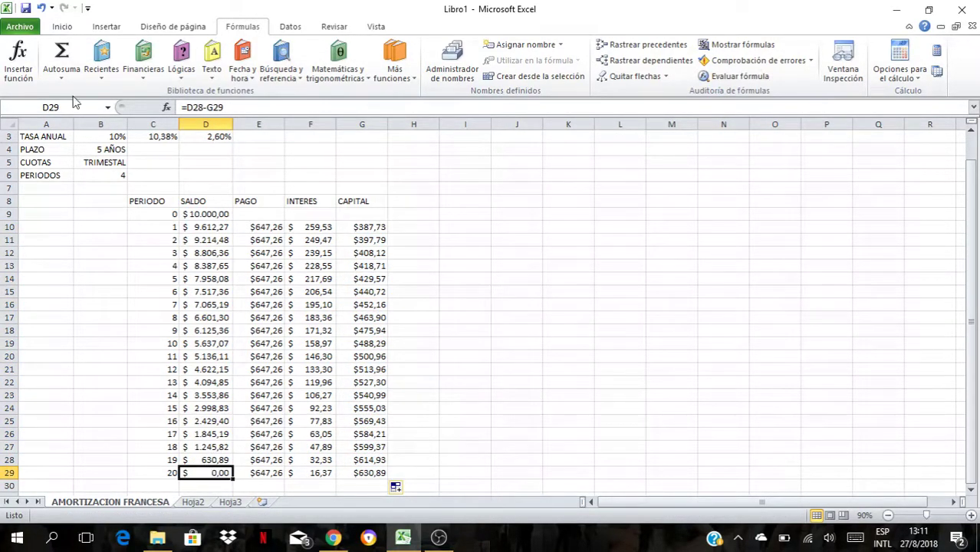
pyautogui.click(64, 27)
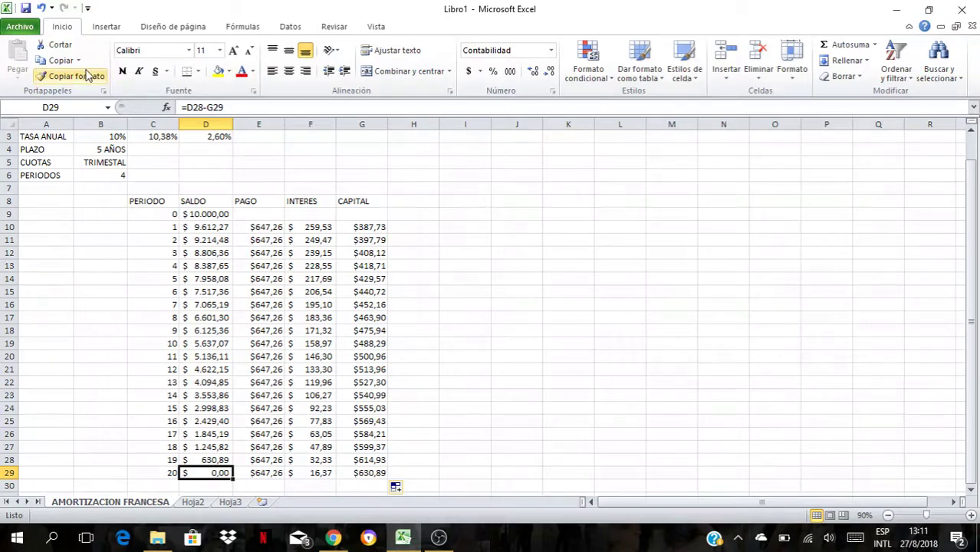
pyautogui.click(121, 69)
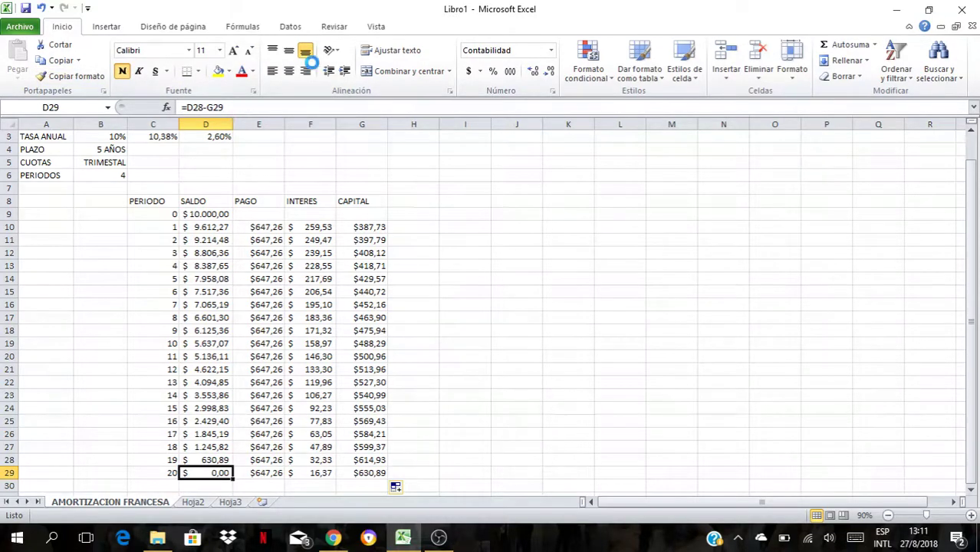
pyautogui.click(235, 51)
pyautogui.click(415, 281)
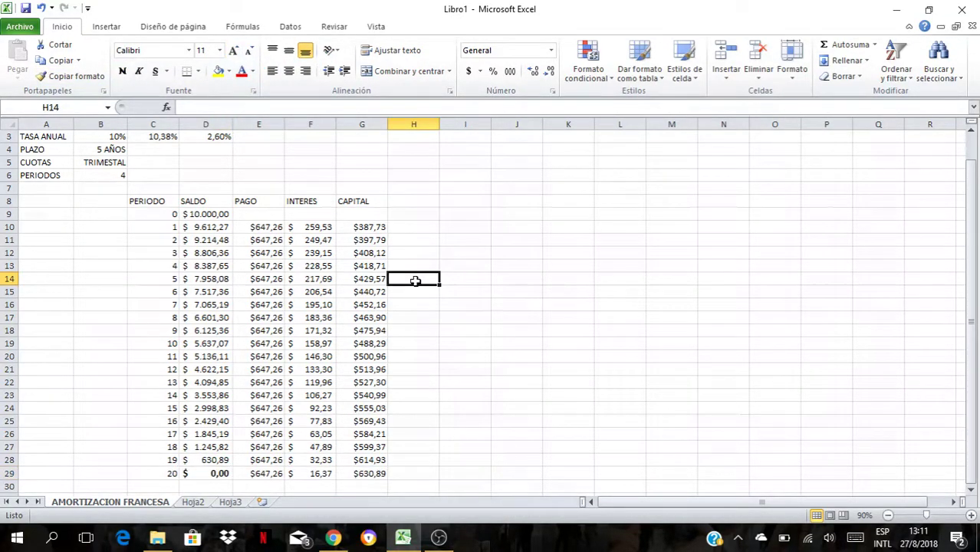
# Step: Review the payments of the first periods and how the interest develops down the INTERES column
pyautogui.click(249, 229)
pyautogui.click(162, 239)
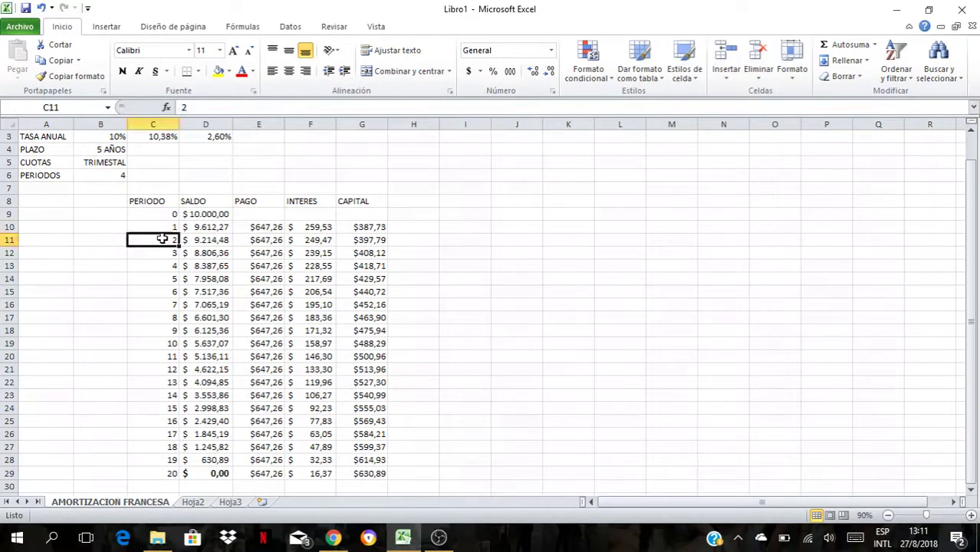
pyautogui.click(238, 240)
pyautogui.click(150, 254)
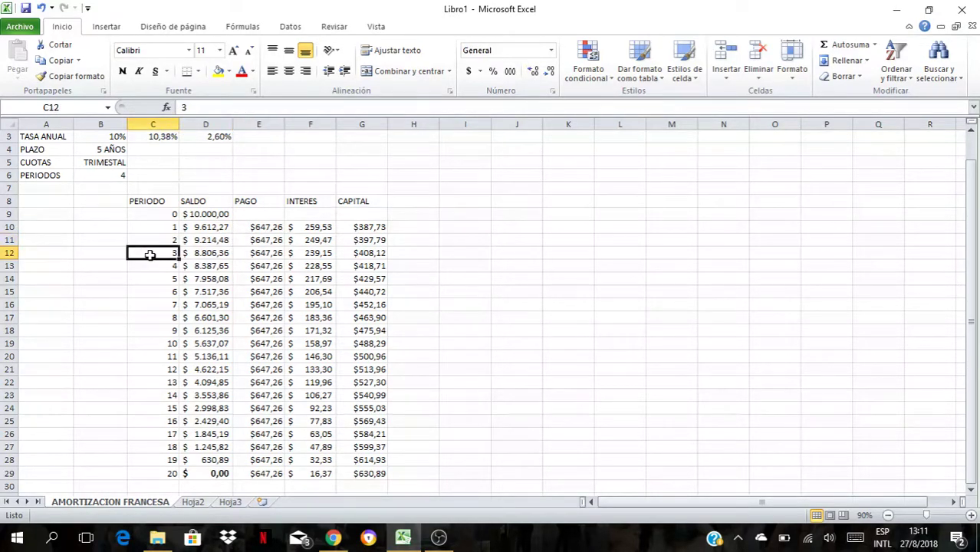
pyautogui.click(240, 256)
pyautogui.click(308, 355)
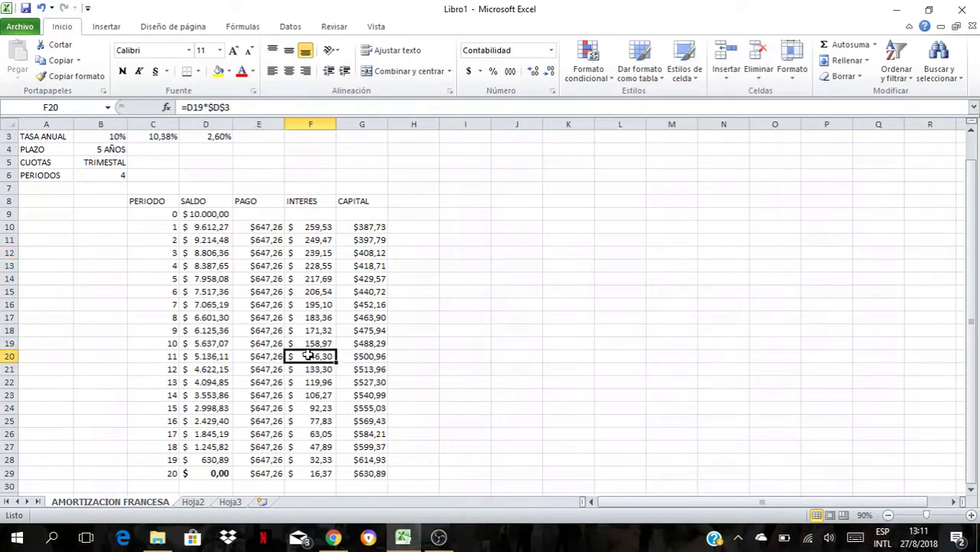
pyautogui.click(317, 185)
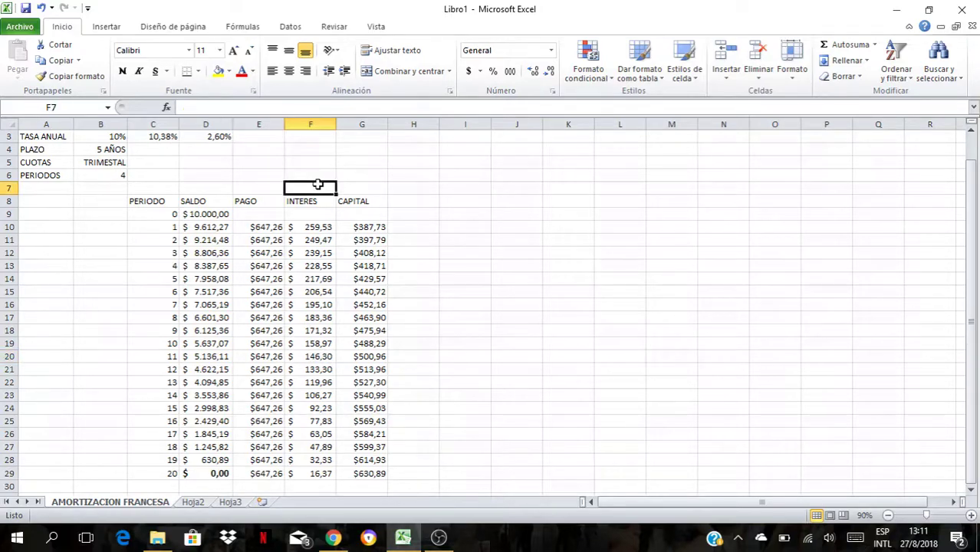
pyautogui.moveTo(311, 204); pyautogui.dragTo(301, 471)
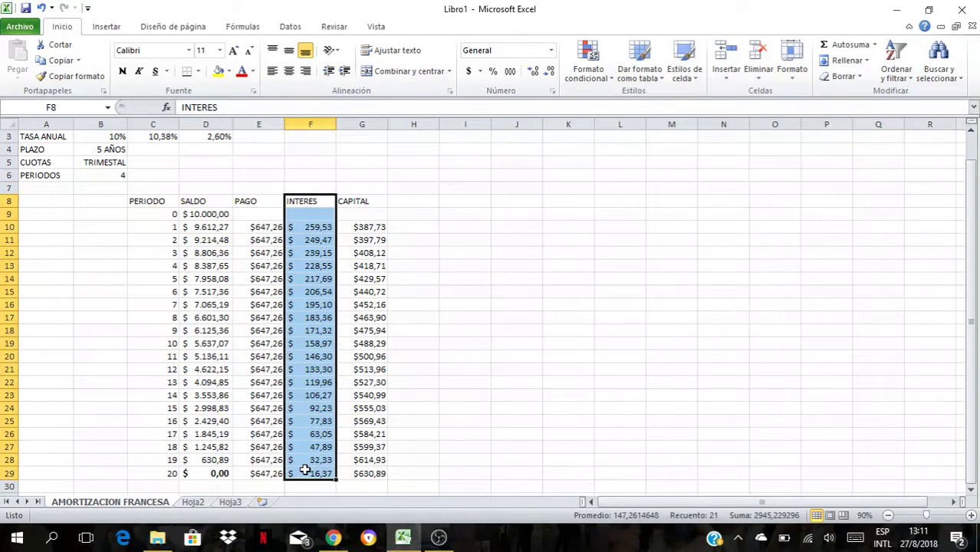
pyautogui.click(303, 189)
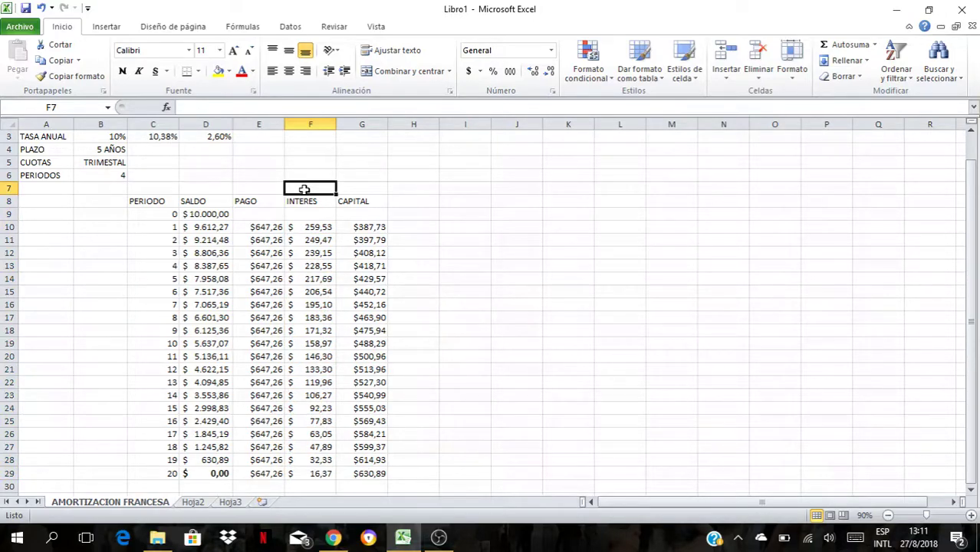
# Step: Examine how the CAPITAL column develops from period 1 down to period 20
pyautogui.moveTo(347, 202); pyautogui.dragTo(372, 433)
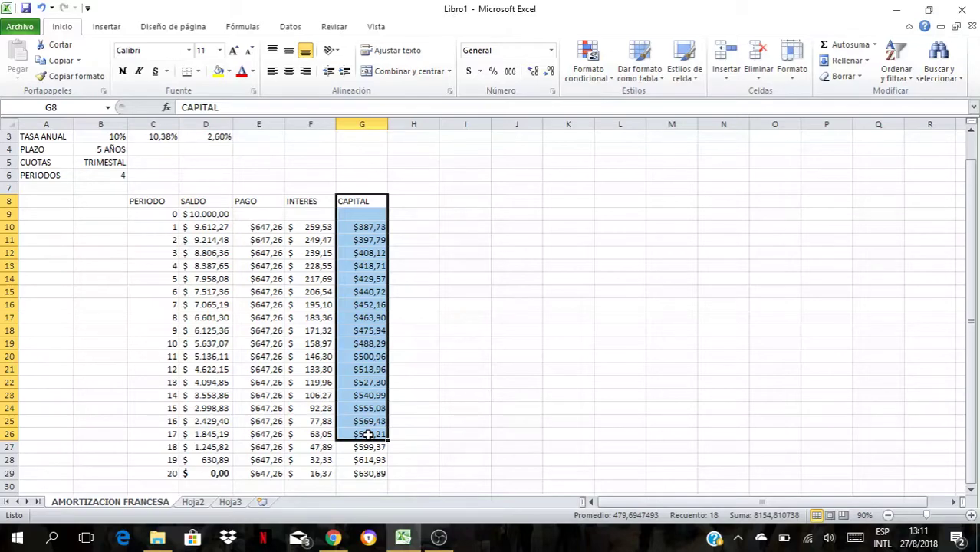
pyautogui.click(365, 474)
pyautogui.click(386, 216)
pyautogui.click(466, 228)
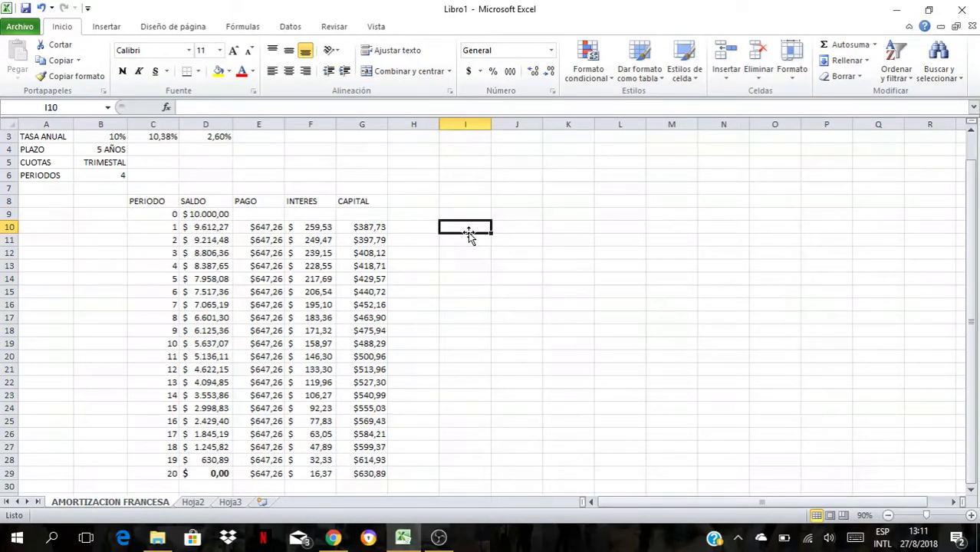
# Step: Apply all borders to the amortization table in C8:G29
pyautogui.moveTo(143, 201); pyautogui.dragTo(348, 473)
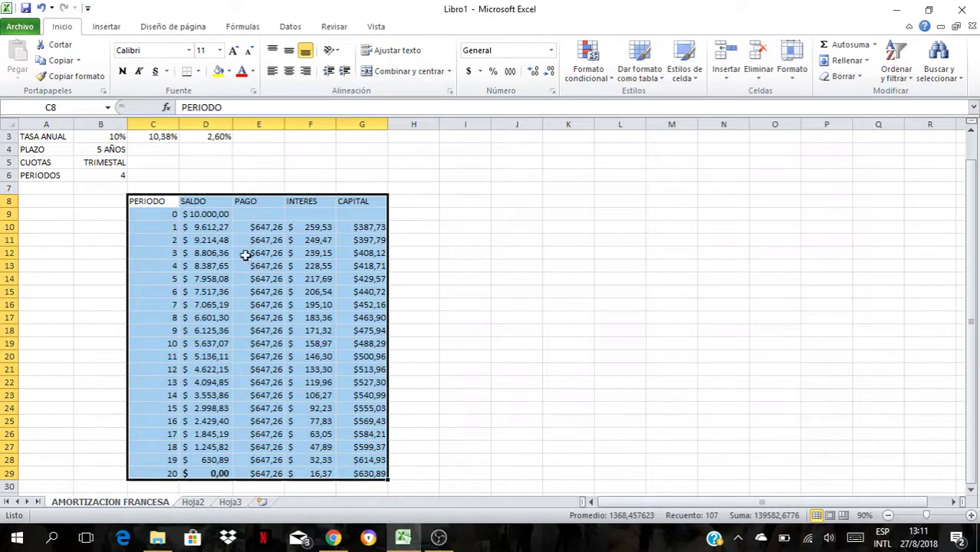
pyautogui.click(198, 71)
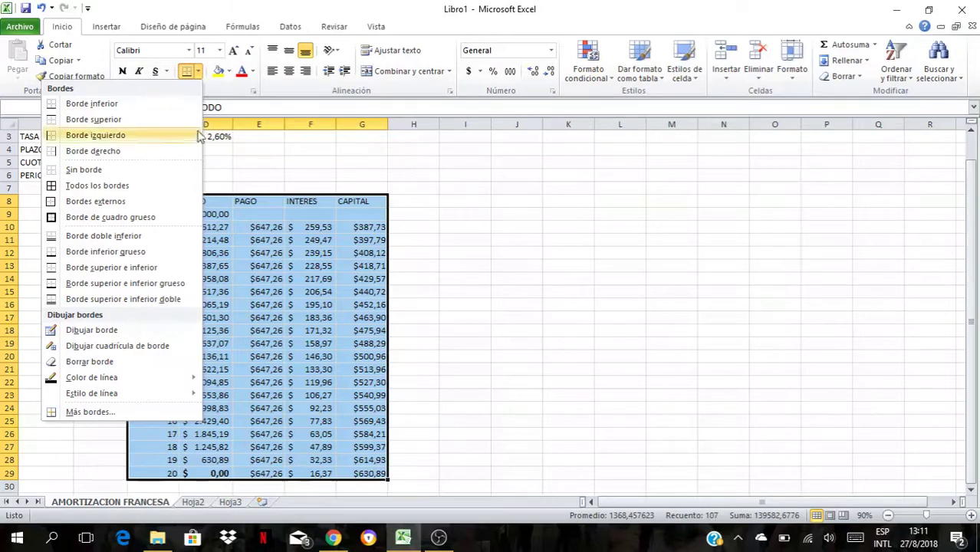
pyautogui.click(157, 186)
pyautogui.click(445, 264)
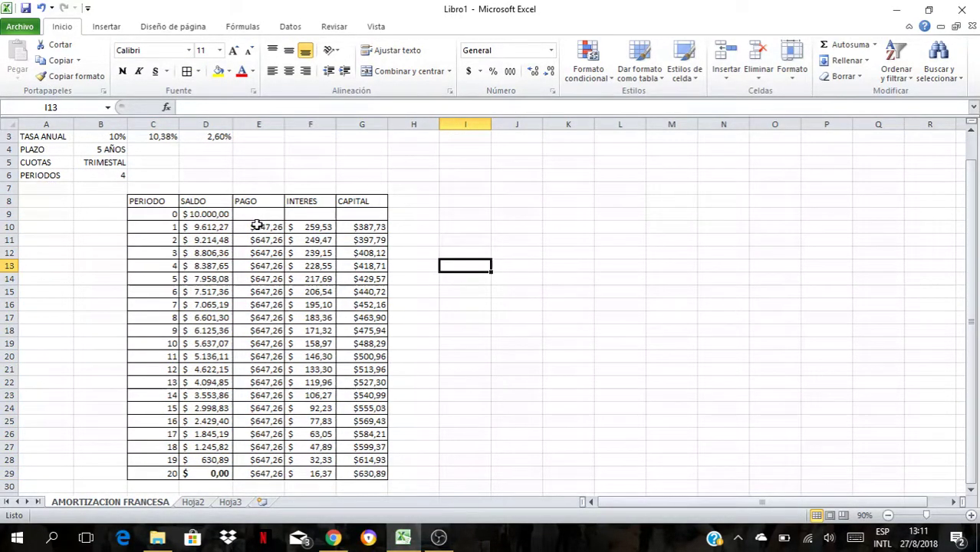
# Step: Review the PAGO column in E10:E29, the first interest amount in F10 and the CAPITAL amounts in G10:G29
pyautogui.moveTo(257, 226); pyautogui.dragTo(250, 471)
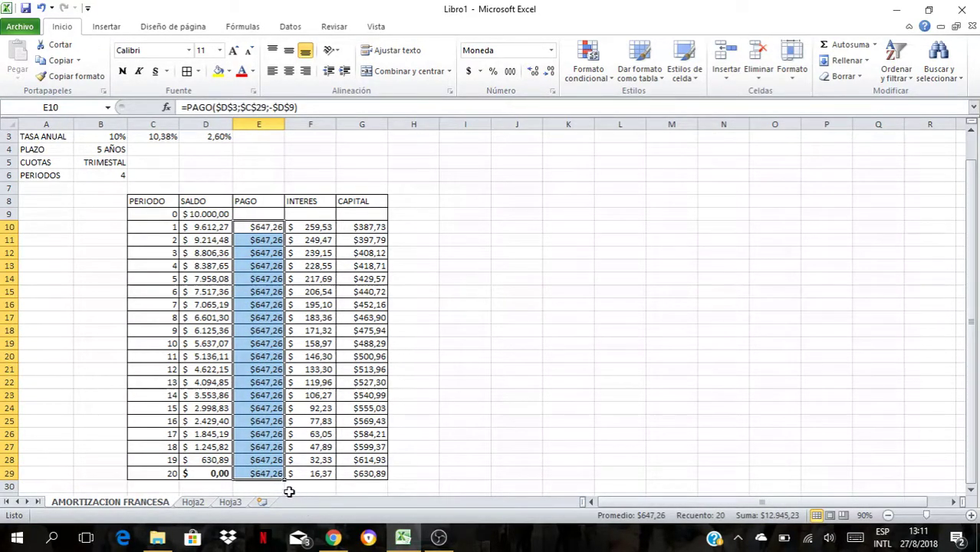
pyautogui.click(311, 228)
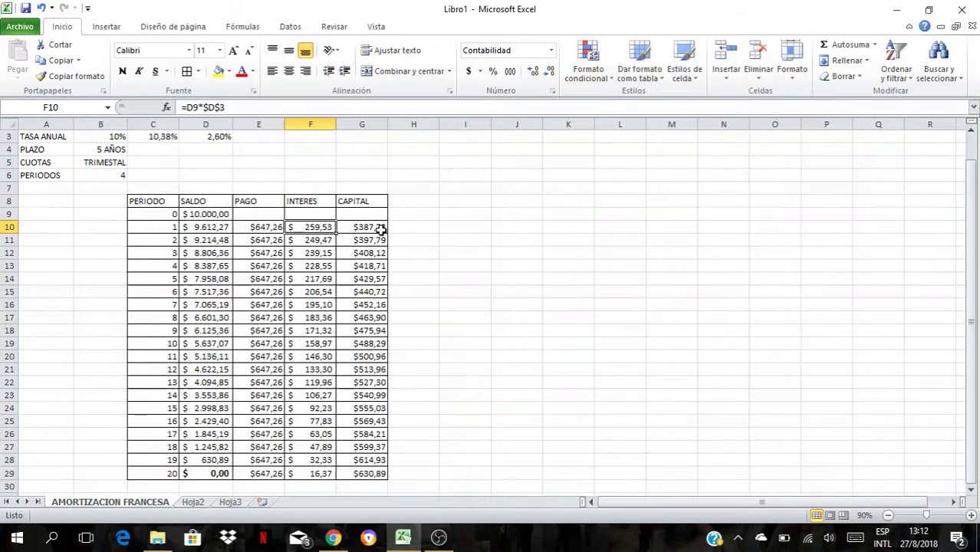
pyautogui.click(376, 471)
pyautogui.moveTo(377, 448); pyautogui.dragTo(376, 229)
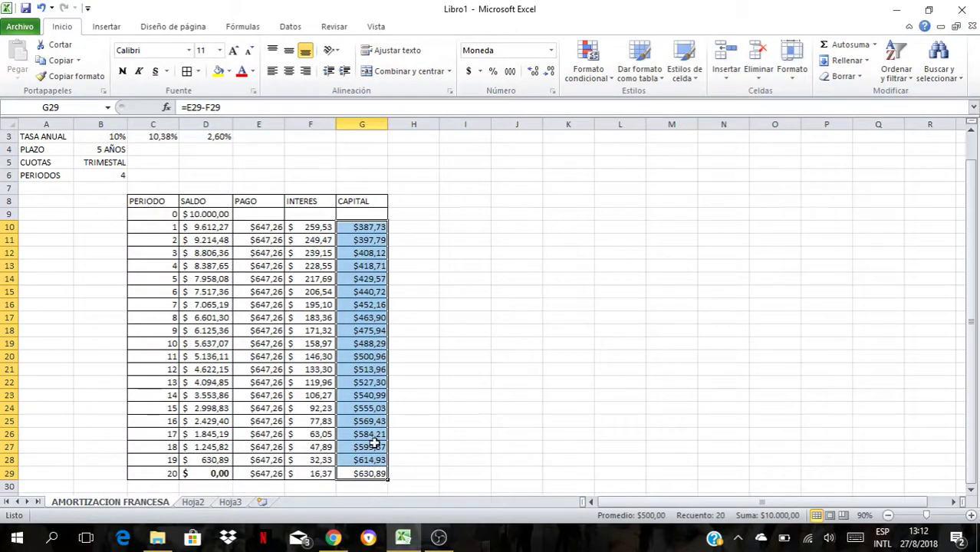
pyautogui.click(467, 407)
pyautogui.press('Up')
pyautogui.press('Up')
pyautogui.press('Up')
pyautogui.press('Up')
pyautogui.press('Up')
pyautogui.press('Up')
pyautogui.press('Up')
pyautogui.press('Up')
pyautogui.press('Up')
pyautogui.press('Up')
pyautogui.press('Up')
pyautogui.press('Up')
pyautogui.press('Up')
pyautogui.press('Up')
pyautogui.press('Up')
pyautogui.press('Up')
pyautogui.press('Up')
pyautogui.press('Up')
pyautogui.press('Up')
pyautogui.press('Up')
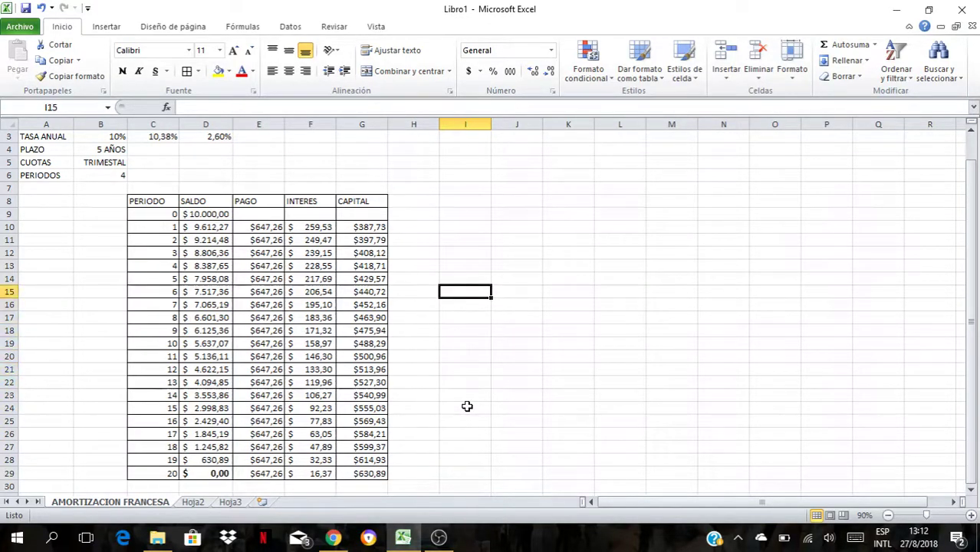
pyautogui.press('Down')
pyautogui.press('Down')
pyautogui.press('Down')
pyautogui.press('Down')
pyautogui.press('Down')
pyautogui.press('Down')
pyautogui.press('Down')
pyautogui.press('Down')
pyautogui.press('Down')
pyautogui.press('Down')
pyautogui.press('Down')
pyautogui.press('Down')
pyautogui.press('Down')
pyautogui.press('Down')
pyautogui.press('Down')
pyautogui.press('Down')
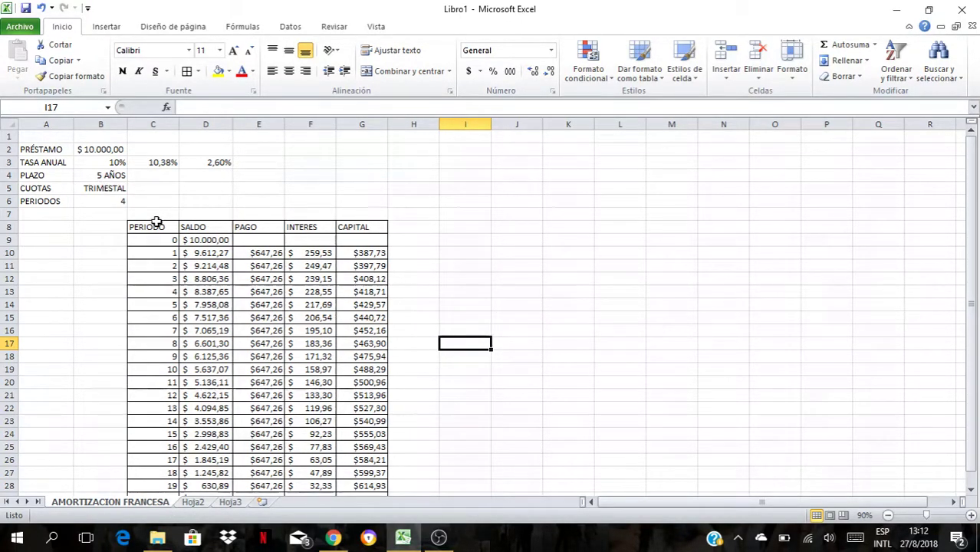
# Step: Copy the whole amortization table C8:G29 and paste it beside the original, starting at I8
pyautogui.moveTo(155, 225); pyautogui.dragTo(365, 470)
pyautogui.hotkey('ctrl', 'c')
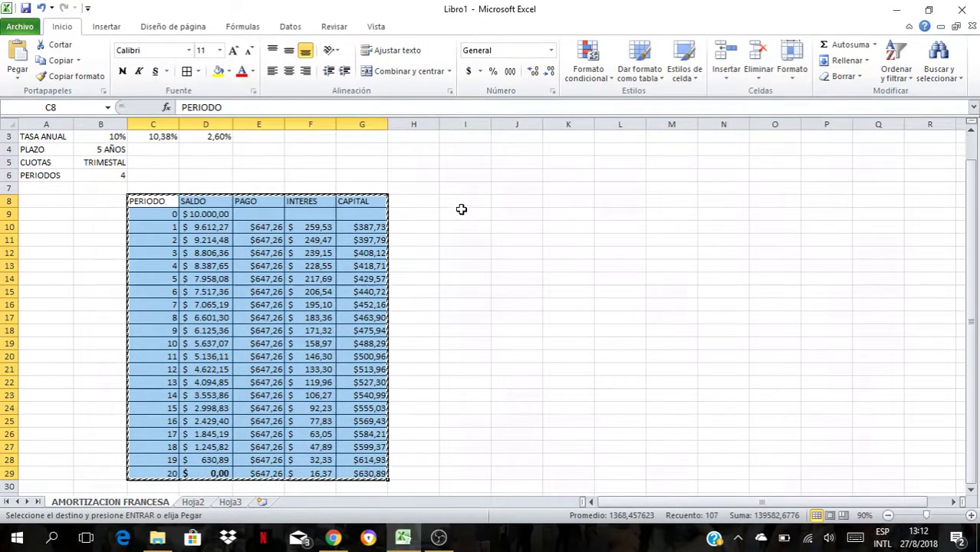
pyautogui.click(460, 202)
pyautogui.hotkey('ctrl', 'v')
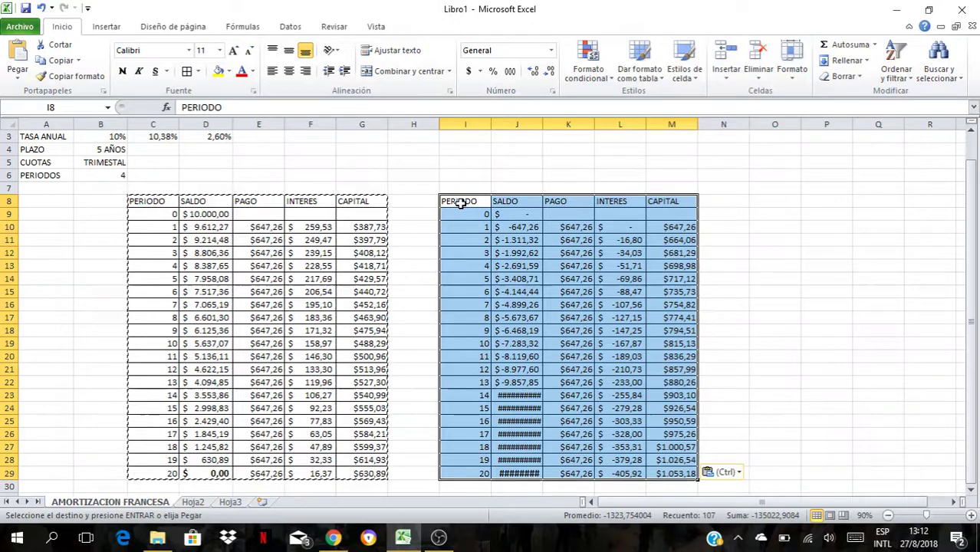
# Step: Clear the SALDO, PAGO, INTERES and CAPITAL contents of the copied table in J9:M29, keeping headers and periods
pyautogui.click(535, 218)
pyautogui.moveTo(534, 218); pyautogui.dragTo(695, 470)
pyautogui.press('Delete')
pyautogui.press('Up')
pyautogui.press('Up')
pyautogui.press('Up')
pyautogui.press('Up')
pyautogui.press('Up')
pyautogui.press('Up')
pyautogui.press('Up')
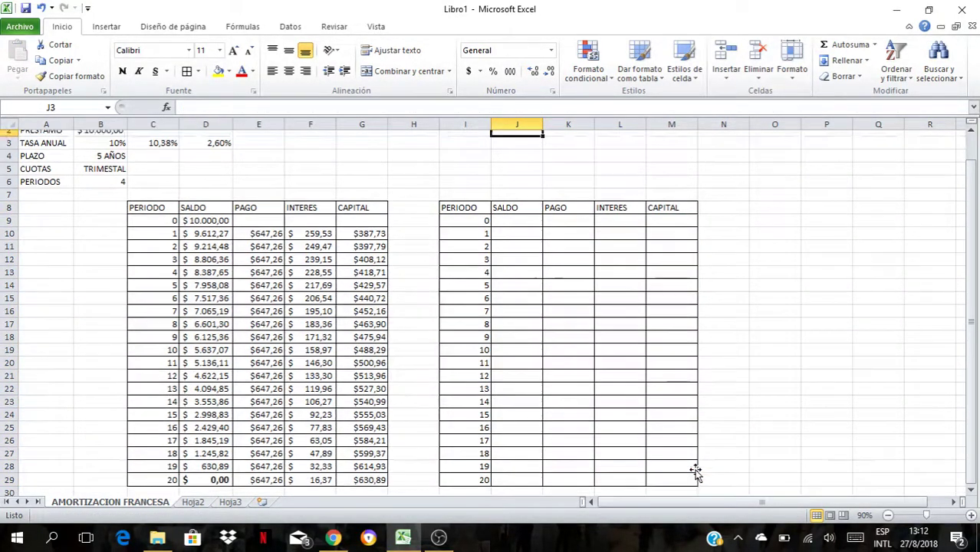
# Step: Merge and center C7:G7 above the first table and title it AMORTIZACION FRANCESA
pyautogui.moveTo(134, 215); pyautogui.dragTo(347, 214)
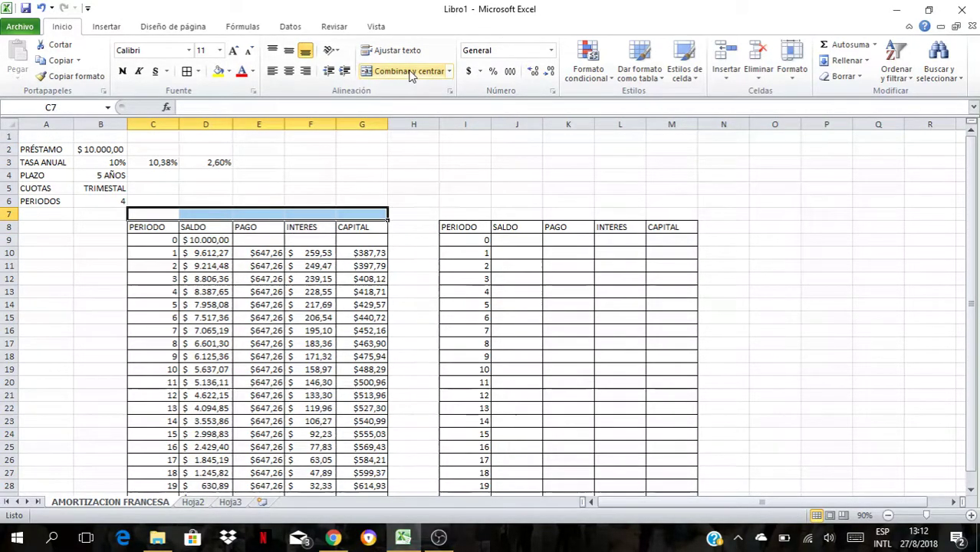
pyautogui.click(409, 71)
pyautogui.write('AMORTIZ')
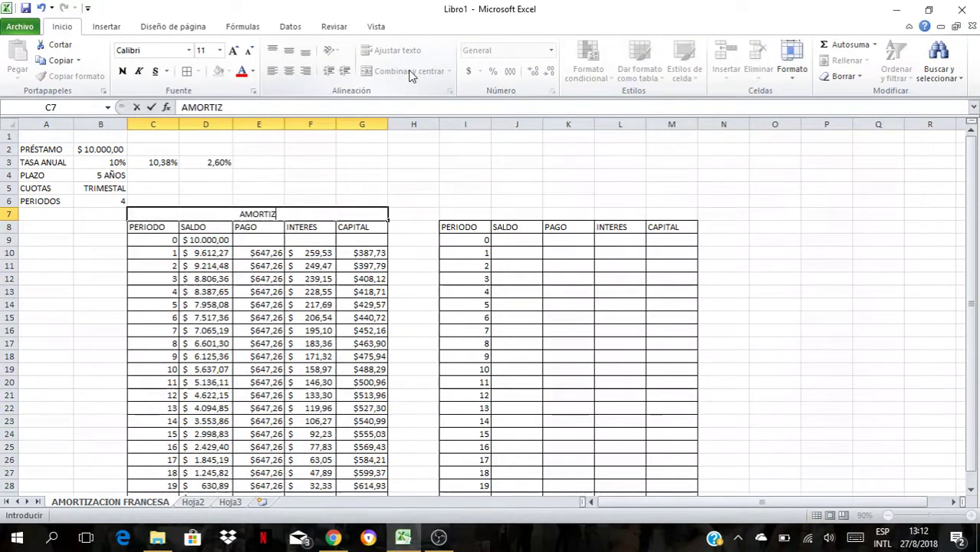
pyautogui.write('ACION FRANCESA')
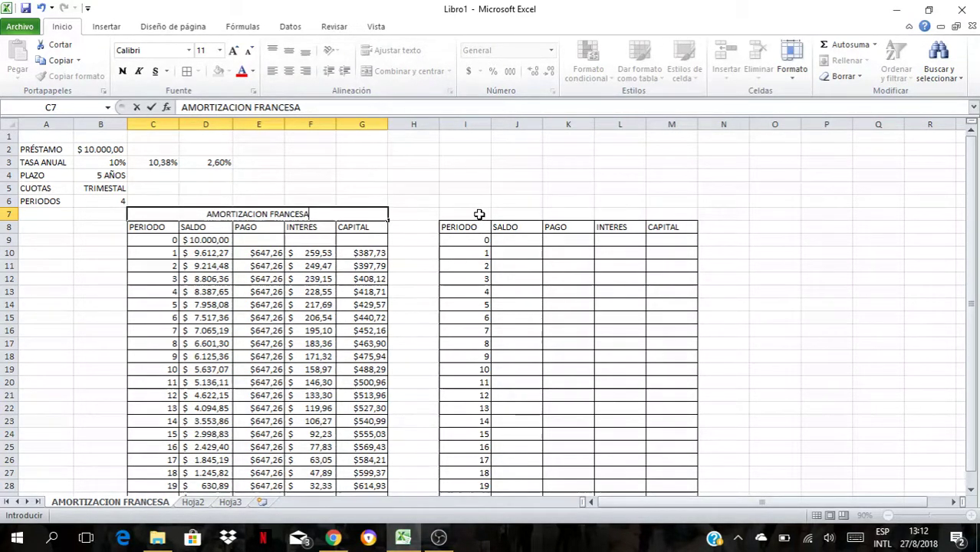
# Step: Merge and center I7:M7 above the copied table and title it AMORTIZACION ALEMANA
pyautogui.moveTo(479, 214); pyautogui.dragTo(658, 215)
pyautogui.click(424, 75)
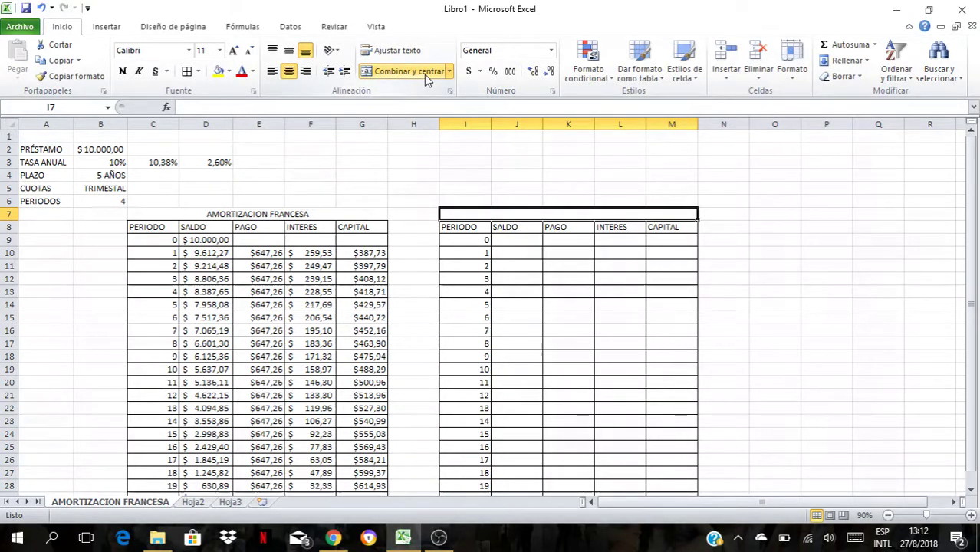
pyautogui.write('AMORT')
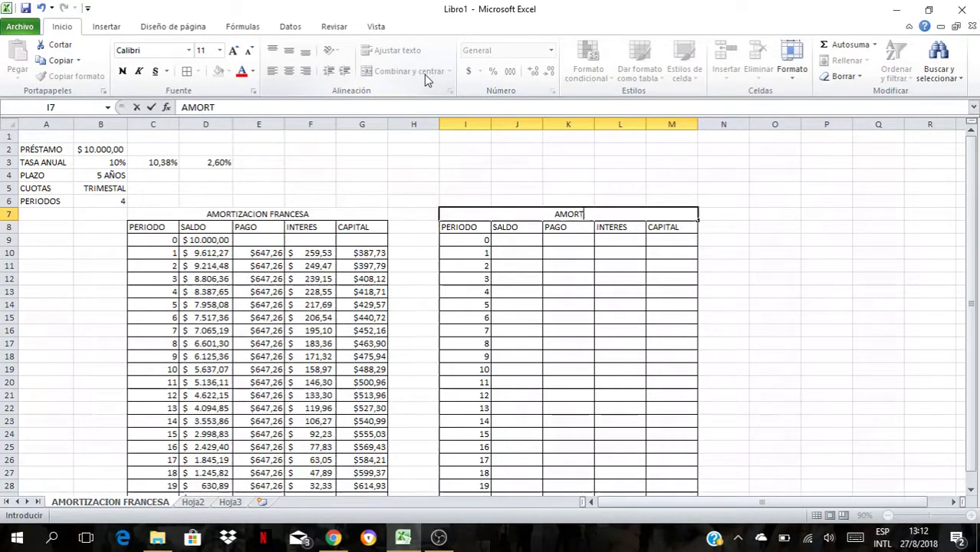
pyautogui.write('IZACION ALEMANA')
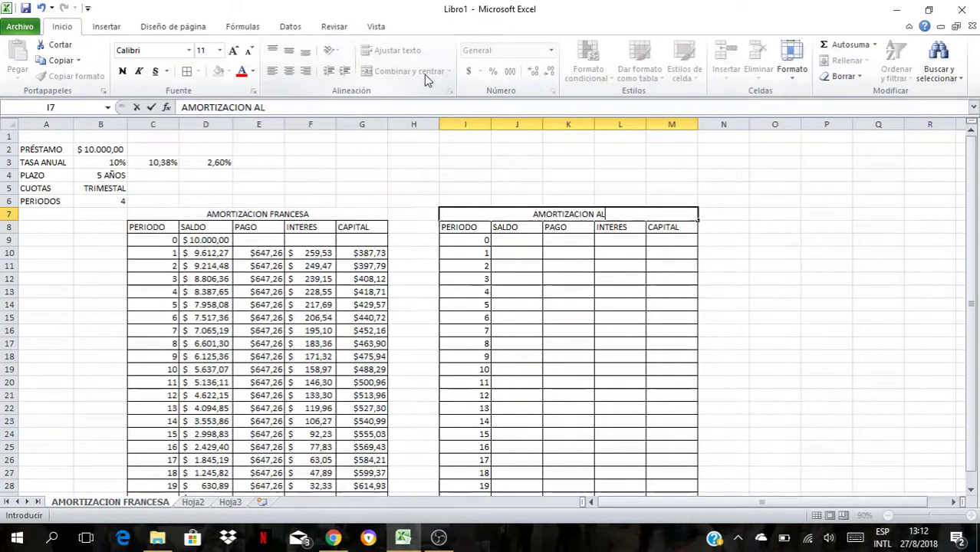
pyautogui.press('Return')
# Step: Link the German table's opening balance in J9 to the loan amount in B2 and autofit column J
pyautogui.press('Down')
pyautogui.press('Right')
pyautogui.write('+')
pyautogui.press('Left')
pyautogui.press('Up')
pyautogui.press('Up')
pyautogui.press('Up')
pyautogui.press('Up')
pyautogui.press('Left')
pyautogui.press('Left')
pyautogui.press('Left')
pyautogui.press('Left')
pyautogui.press('Left')
pyautogui.press('Left')
pyautogui.press('Up')
pyautogui.press('Left')
pyautogui.press('Up')
pyautogui.press('Up')
pyautogui.press('Return')
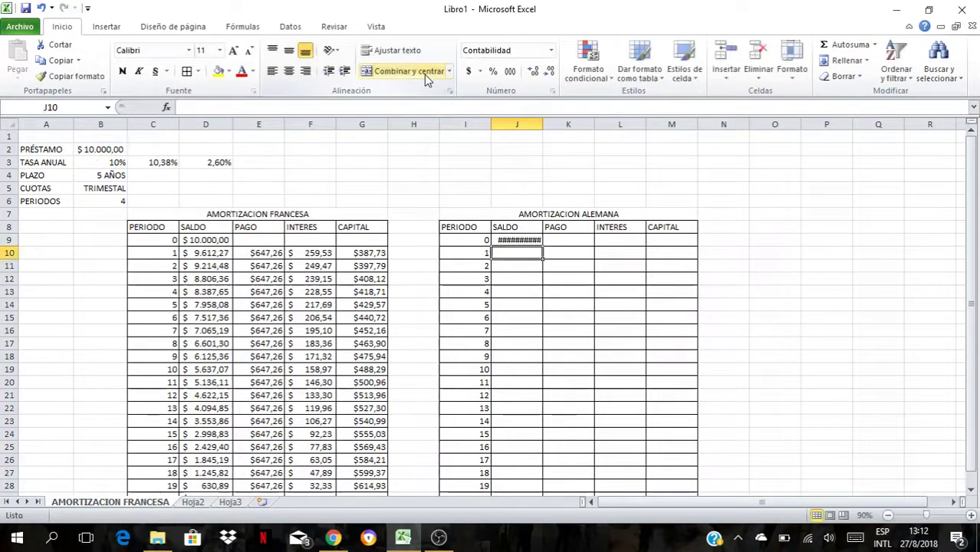
pyautogui.doubleClick(543, 124)
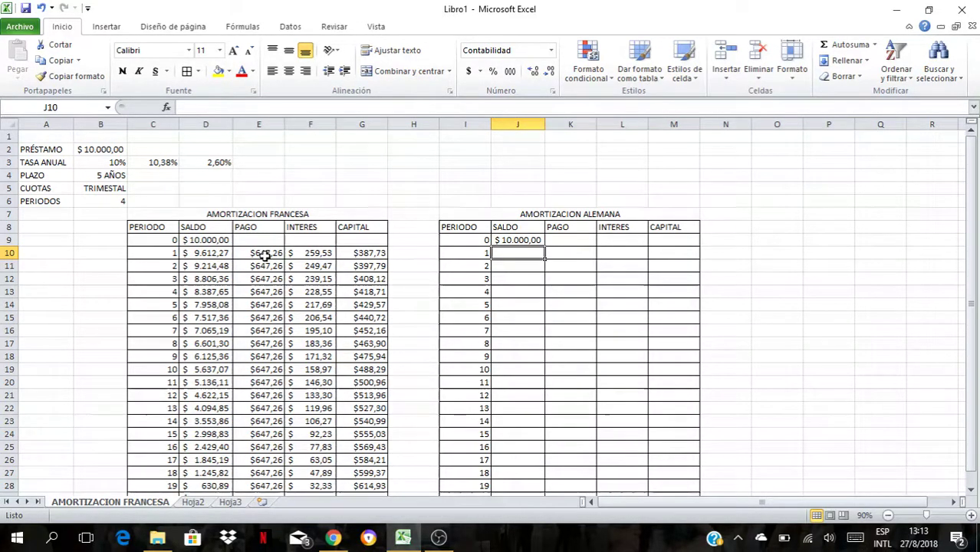
# Step: Compare the French table's payment in E10 with the German table's empty CAPITAL column down to period 20
pyautogui.moveTo(264, 253)
pyautogui.mouseDown()
pyautogui.moveTo(266, 487)
pyautogui.moveTo(266, 253)
pyautogui.mouseUp()
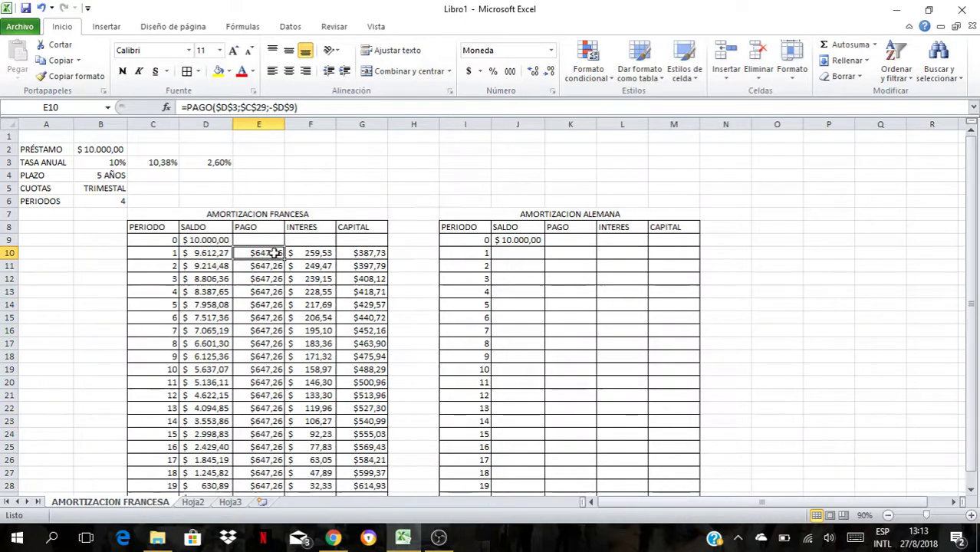
pyautogui.moveTo(656, 259); pyautogui.dragTo(656, 460)
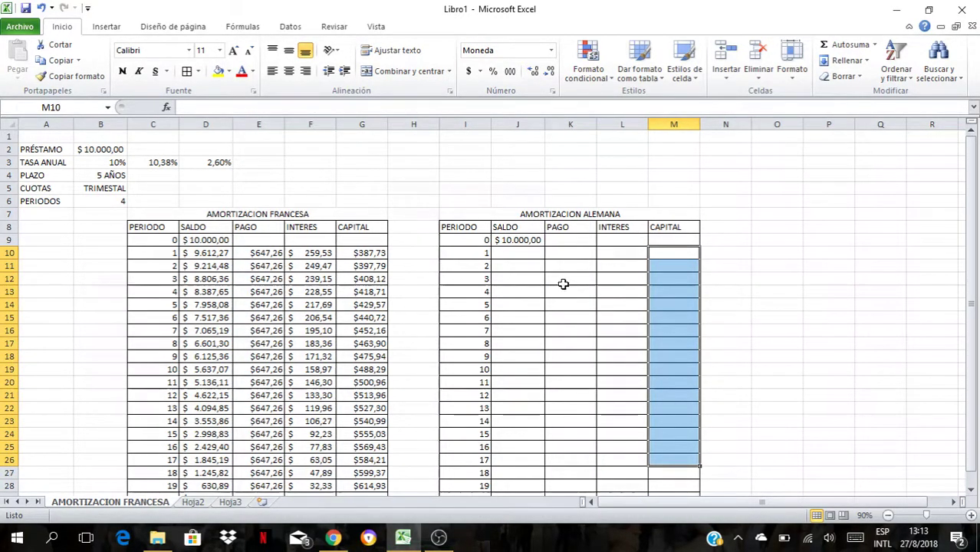
pyautogui.click(679, 254)
pyautogui.press('Down')
pyautogui.press('Down')
pyautogui.press('Down')
pyautogui.press('Down')
pyautogui.press('Down')
pyautogui.press('Down')
pyautogui.press('Down')
pyautogui.press('Down')
pyautogui.press('Down')
pyautogui.press('Down')
pyautogui.press('Down')
pyautogui.press('Down')
pyautogui.press('Down')
pyautogui.press('Down')
pyautogui.press('Down')
pyautogui.press('Down')
pyautogui.press('Down')
pyautogui.press('Down')
pyautogui.press('Down')
pyautogui.press('Down')
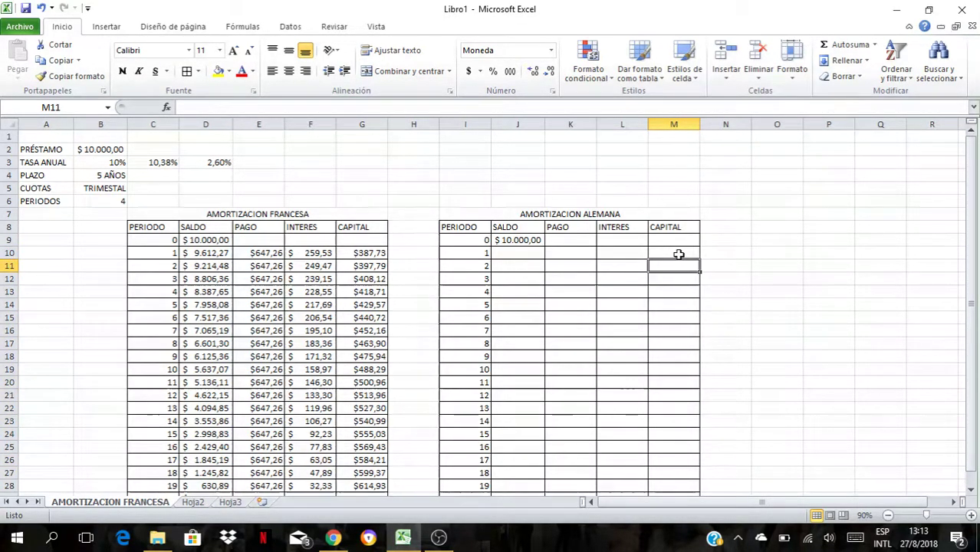
pyautogui.press('Up')
pyautogui.press('Up')
pyautogui.press('Up')
pyautogui.press('Up')
pyautogui.press('Up')
pyautogui.press('Up')
pyautogui.press('Up')
pyautogui.press('Up')
pyautogui.press('Up')
pyautogui.press('Up')
pyautogui.press('Up')
pyautogui.press('Up')
pyautogui.press('Up')
pyautogui.press('Up')
pyautogui.press('Up')
pyautogui.press('Up')
pyautogui.press('Up')
pyautogui.press('Up')
pyautogui.press('Up')
pyautogui.press('Up')
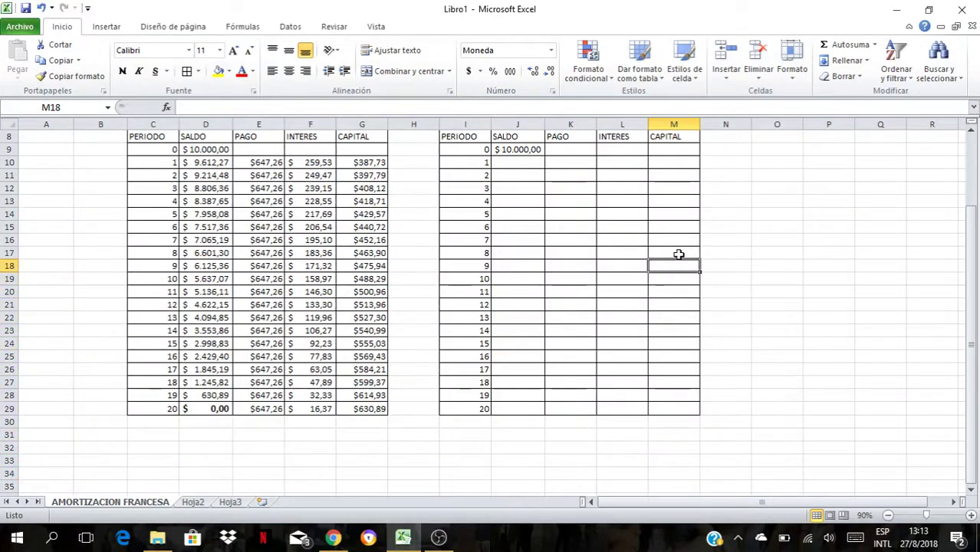
pyautogui.press('Left')
pyautogui.press('Left')
pyautogui.press('Left')
pyautogui.press('Left')
pyautogui.press('Left')
pyautogui.press('Down')
pyautogui.press('Down')
pyautogui.press('Down')
pyautogui.press('Down')
pyautogui.press('Down')
pyautogui.press('Right')
pyautogui.press('Down')
pyautogui.press('Down')
pyautogui.press('Down')
pyautogui.press('Right')
pyautogui.press('Right')
pyautogui.press('Right')
pyautogui.press('Right')
pyautogui.write('=')
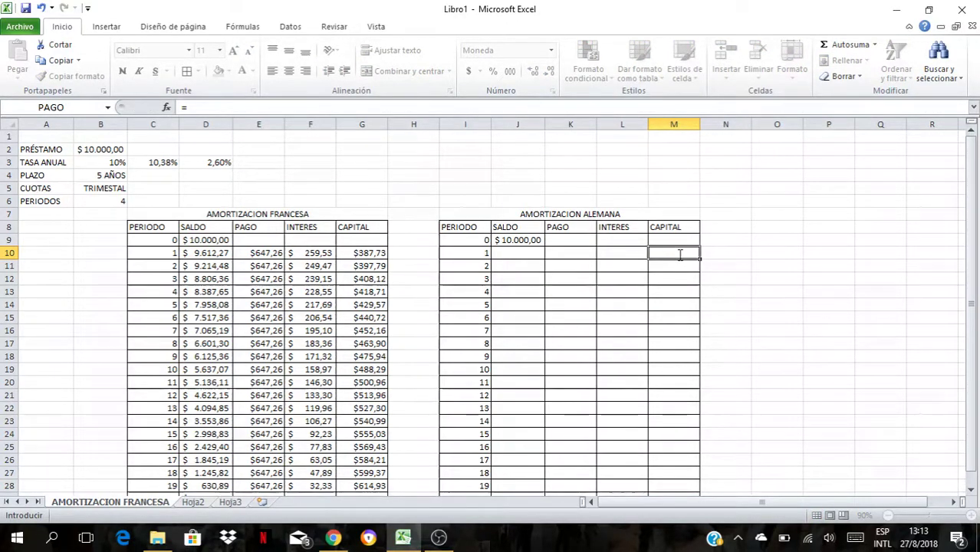
pyautogui.press('Escape')
pyautogui.press('Left')
pyautogui.press('Left')
pyautogui.press('Left')
pyautogui.press('Left')
pyautogui.press('Left')
pyautogui.press('Left')
pyautogui.press('Left')
pyautogui.press('Up')
pyautogui.press('Up')
pyautogui.press('Up')
pyautogui.press('Up')
pyautogui.press('Up')
pyautogui.press('Up')
pyautogui.press('Up')
pyautogui.press('Up')
pyautogui.press('Up')
pyautogui.press('Left')
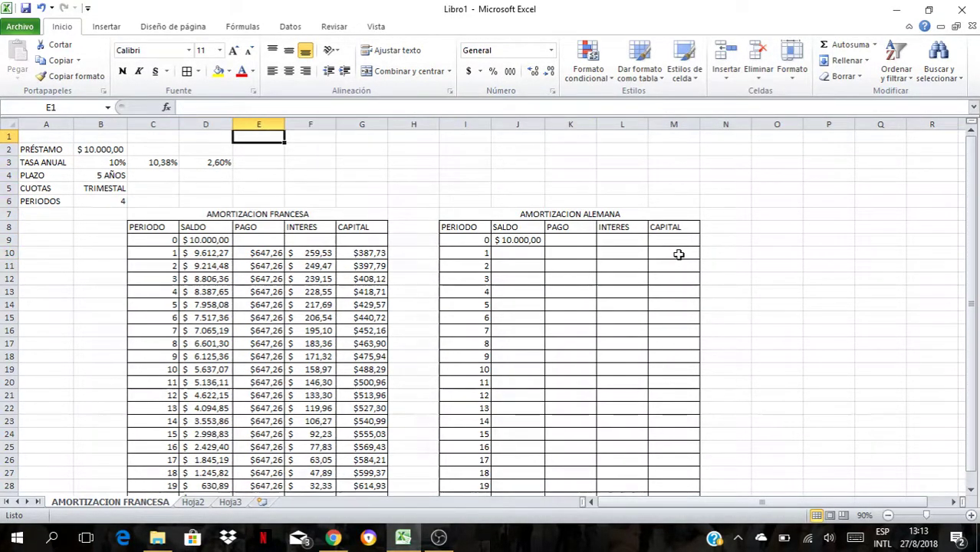
pyautogui.press('Down')
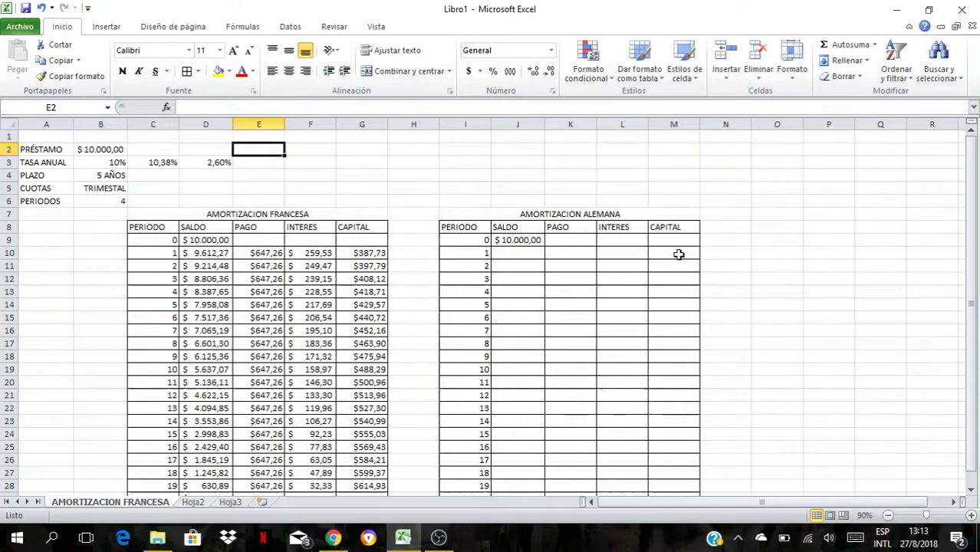
pyautogui.write('PAG')
pyautogui.press('Escape')
# Step: Label cell I2 PAGO CAPITAL IGUAL and widen column I to fit the text
pyautogui.press('Right')
pyautogui.press('Right')
pyautogui.press('Right')
pyautogui.press('Right')
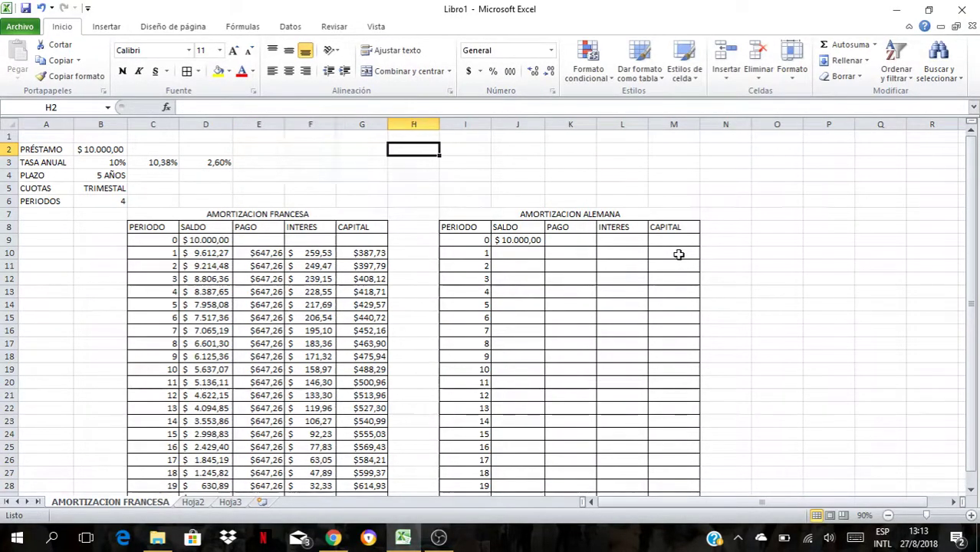
pyautogui.write('PAGO')
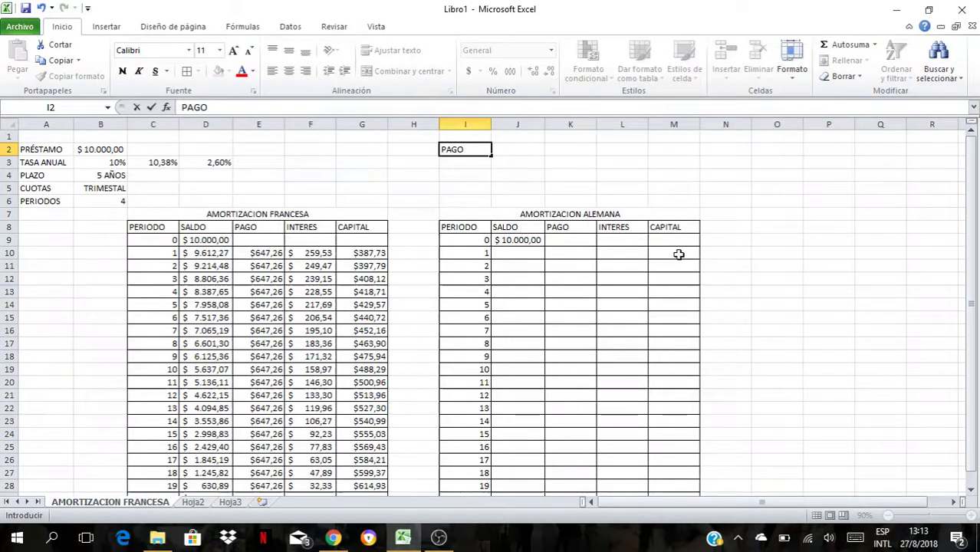
pyautogui.write(' CAPITAL I')
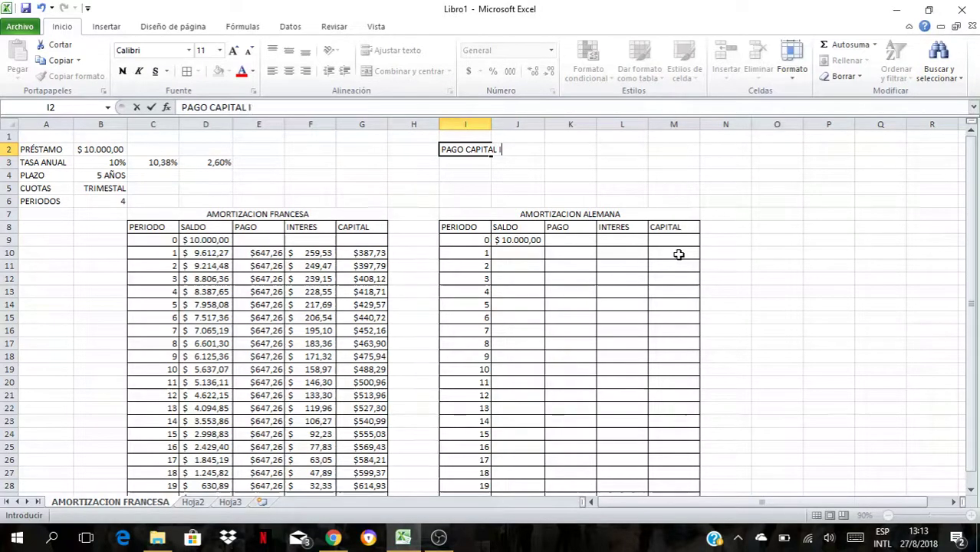
pyautogui.write('GUAL')
pyautogui.press('Return')
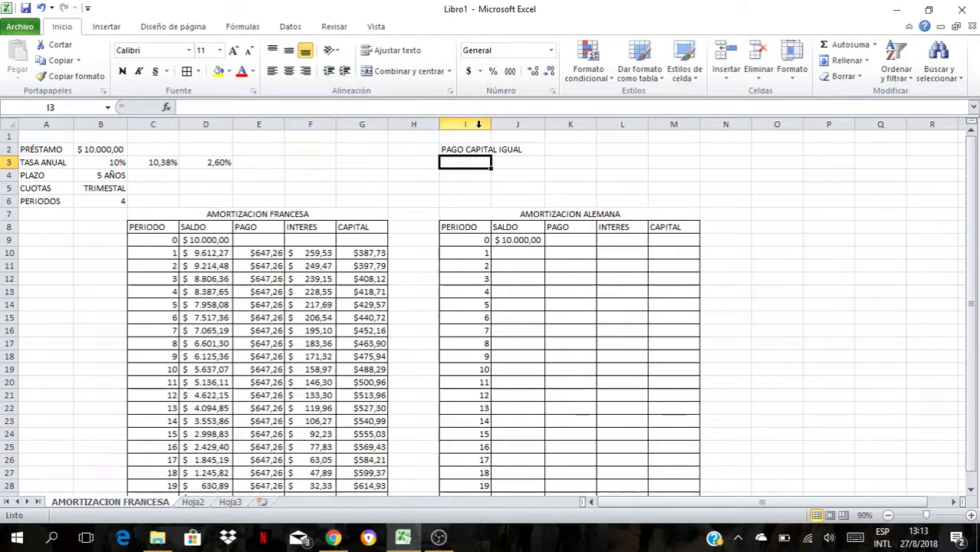
pyautogui.moveTo(488, 125); pyautogui.dragTo(529, 125)
# Step: Calculate the equal capital payment in J2 by dividing the loan amount in B2 by the last period number in I29
pyautogui.click(568, 149)
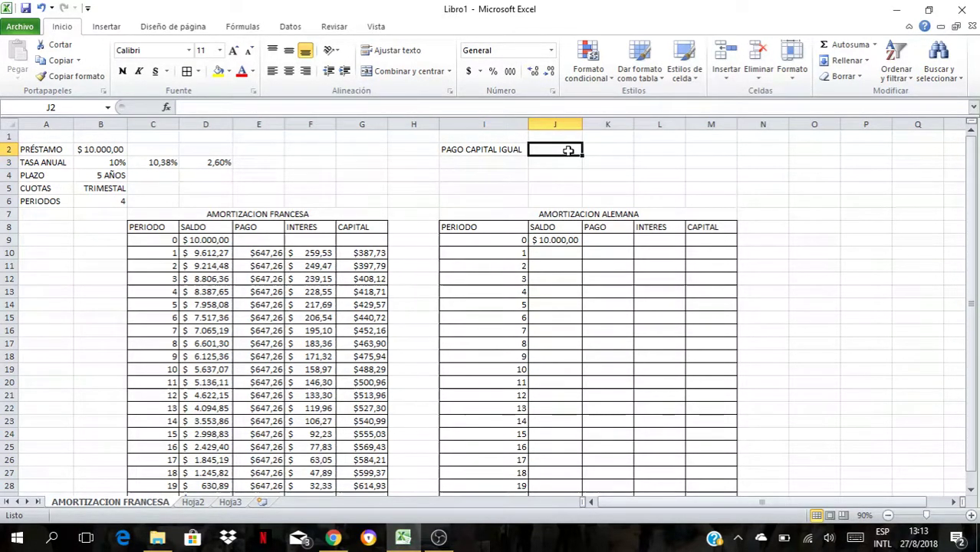
pyautogui.write('=')
pyautogui.press('Down')
pyautogui.press('Left')
pyautogui.press('Left')
pyautogui.press('Left')
pyautogui.press('Left')
pyautogui.press('Left')
pyautogui.press('Left')
pyautogui.press('Left')
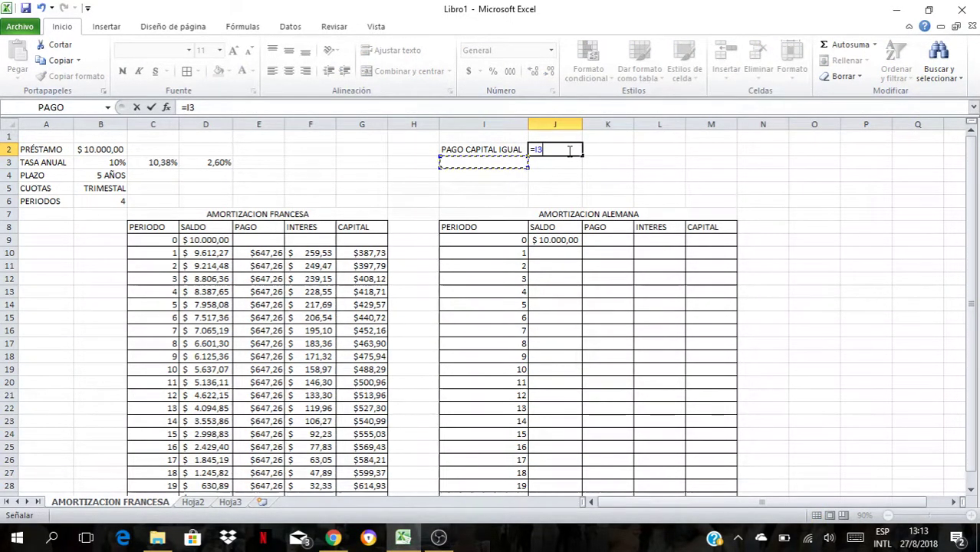
pyautogui.press('Up')
pyautogui.press('Left')
pyautogui.write('/')
pyautogui.press('Down')
pyautogui.press('Down')
pyautogui.press('Down')
pyautogui.press('Down')
pyautogui.press('Down')
pyautogui.press('Down')
pyautogui.press('Down')
pyautogui.press('Down')
pyautogui.press('Down')
pyautogui.press('Down')
pyautogui.press('Down')
pyautogui.press('Down')
pyautogui.press('Down')
pyautogui.press('Down')
pyautogui.press('Down')
pyautogui.press('Down')
pyautogui.press('Down')
pyautogui.press('Down')
pyautogui.press('Down')
pyautogui.press('Down')
pyautogui.press('Down')
pyautogui.press('Left')
pyautogui.press('Return')
pyautogui.press('Up')
pyautogui.press('Up')
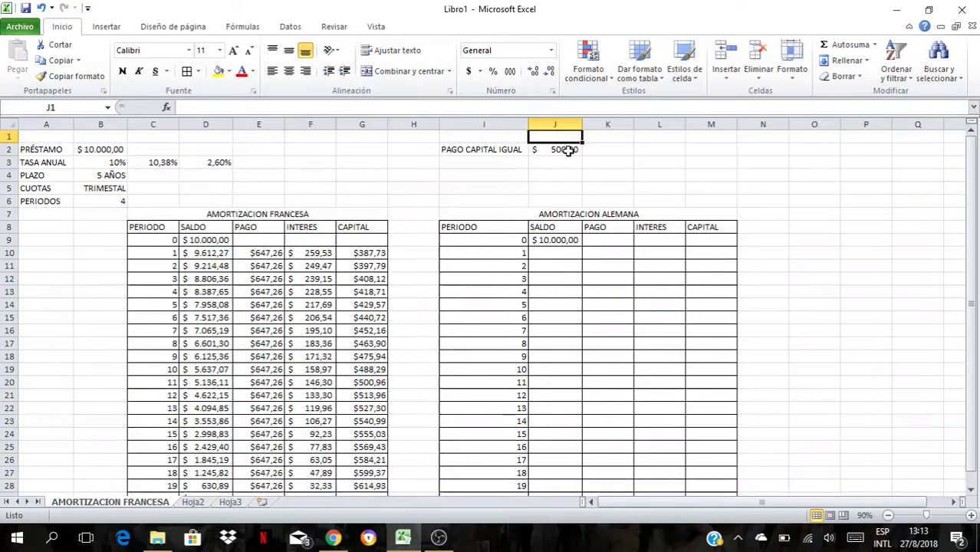
pyautogui.click(567, 150)
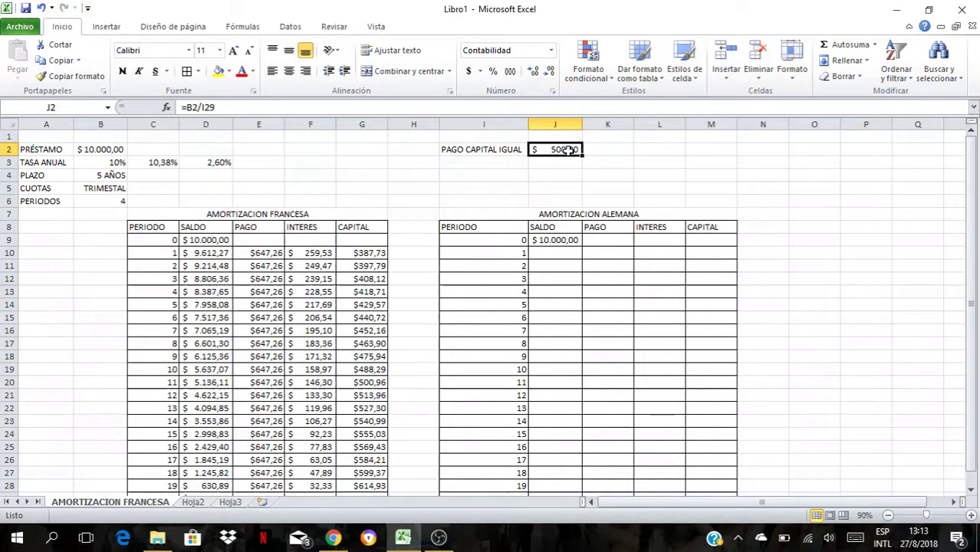
# Step: Link the German table's period 1 CAPITAL cell M10 to the equal capital payment with the absolute reference =$J$2
pyautogui.click(691, 251)
pyautogui.write('=')
pyautogui.press('Up')
pyautogui.press('Up')
pyautogui.press('Up')
pyautogui.press('Up')
pyautogui.press('Up')
pyautogui.press('Up')
pyautogui.press('Up')
pyautogui.press('Up')
pyautogui.press('Up')
pyautogui.press('Left')
pyautogui.press('Down')
pyautogui.press('Left')
pyautogui.press('Left')
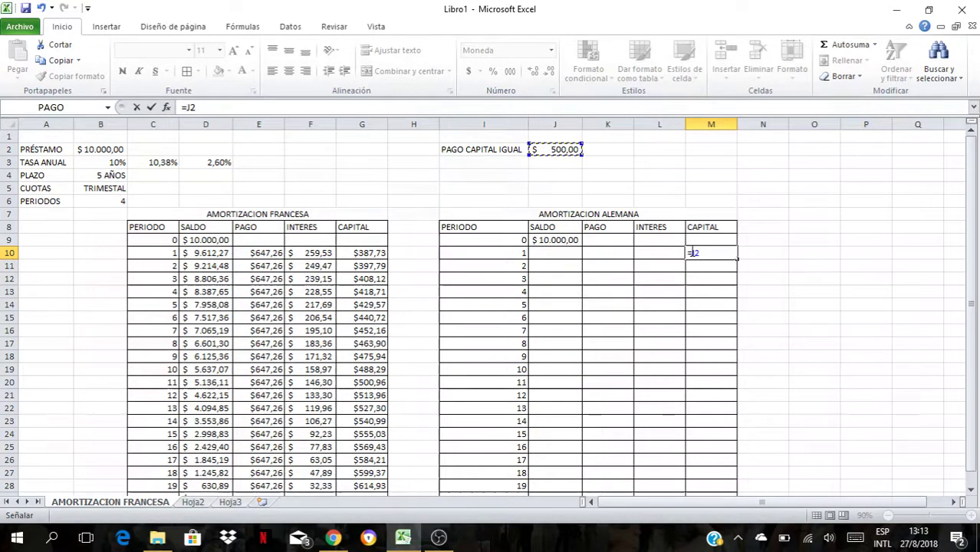
pyautogui.press('Return')
# Step: Fill the M10 capital formula down the German table's CAPITAL column through period 20 in M29
pyautogui.click(694, 254)
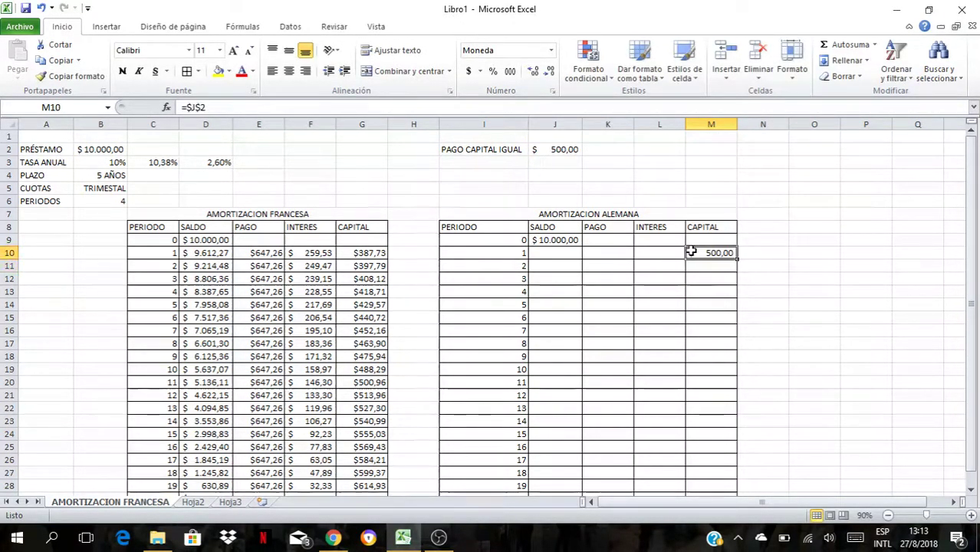
pyautogui.moveTo(729, 261); pyautogui.dragTo(721, 473)
pyautogui.click(630, 322)
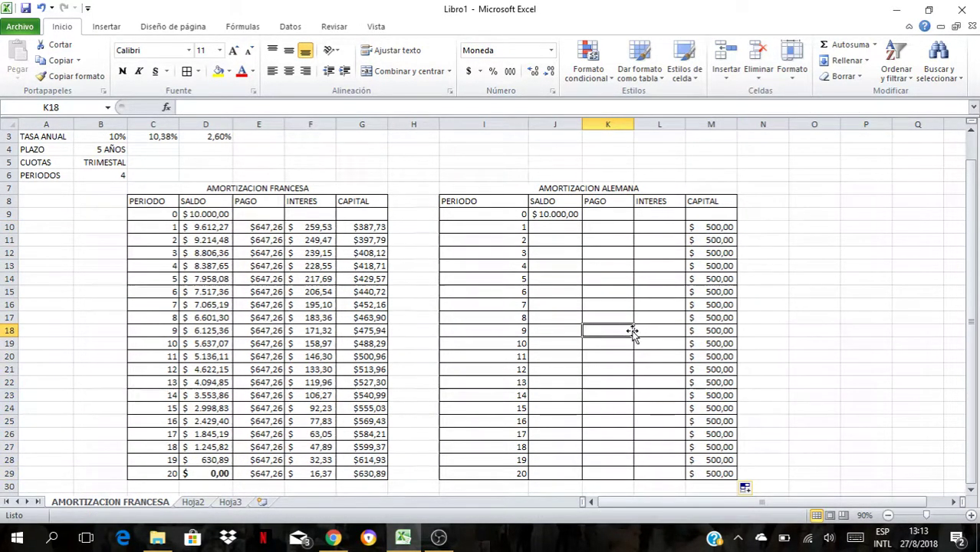
# Step: Calculate the German table's period 1 interest in L10 as =J9*$D$3, keeping the quarterly rate reference absolute
pyautogui.press('Up')
pyautogui.press('Up')
pyautogui.press('Up')
pyautogui.press('Up')
pyautogui.press('Up')
pyautogui.press('Up')
pyautogui.press('Up')
pyautogui.press('Up')
pyautogui.press('Up')
pyautogui.press('Up')
pyautogui.press('Up')
pyautogui.press('Up')
pyautogui.press('Up')
pyautogui.press('Up')
pyautogui.press('Up')
pyautogui.press('Up')
pyautogui.press('Down')
pyautogui.press('Down')
pyautogui.press('Down')
pyautogui.press('Down')
pyautogui.press('Down')
pyautogui.press('Down')
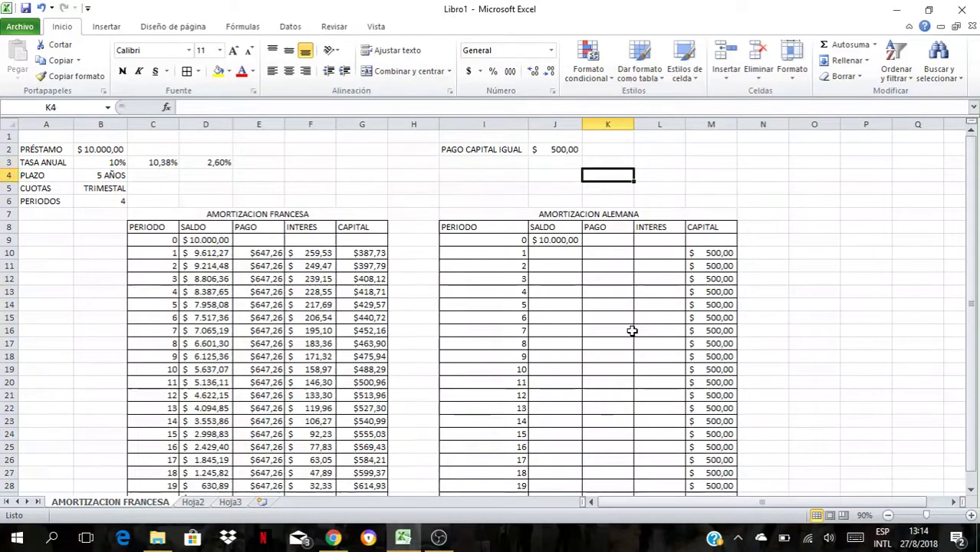
pyautogui.press('Down')
pyautogui.press('Down')
pyautogui.press('Right')
pyautogui.press('Down')
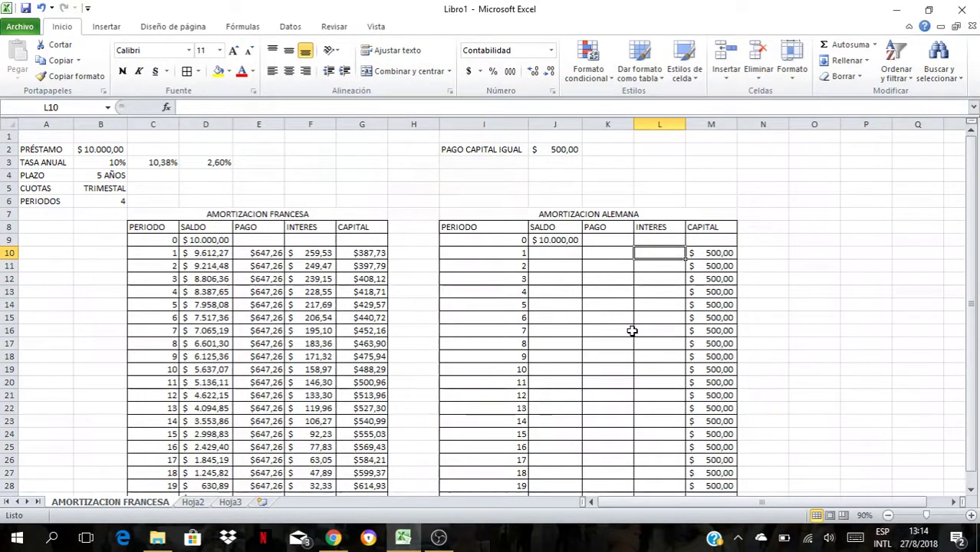
pyautogui.write('=')
pyautogui.press('Up')
pyautogui.press('Left')
pyautogui.press('Left')
pyautogui.write('*')
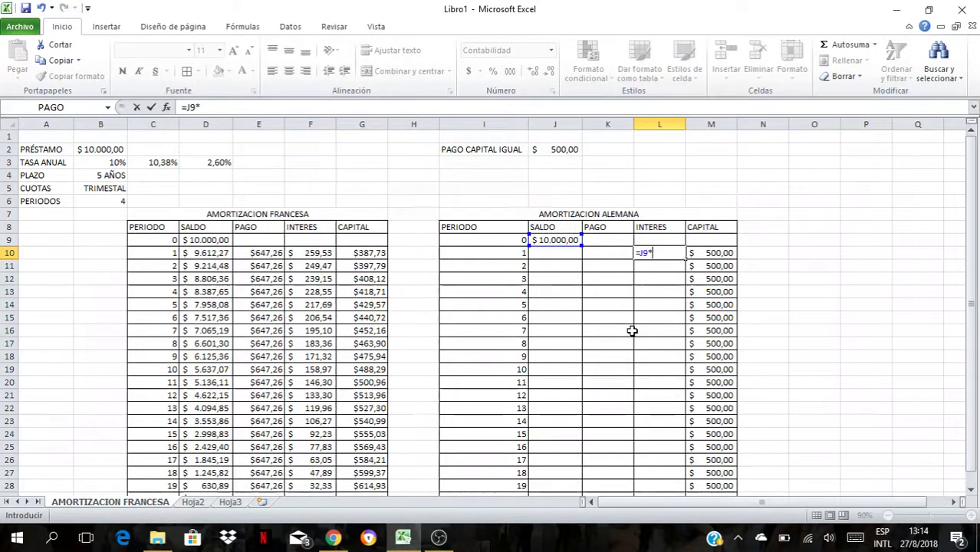
pyautogui.press('Left')
pyautogui.press('Left')
pyautogui.press('Left')
pyautogui.press('Left')
pyautogui.press('Up')
pyautogui.press('Up')
pyautogui.press('Up')
pyautogui.press('Left')
pyautogui.press('Up')
pyautogui.press('Up')
pyautogui.press('Left')
pyautogui.press('Left')
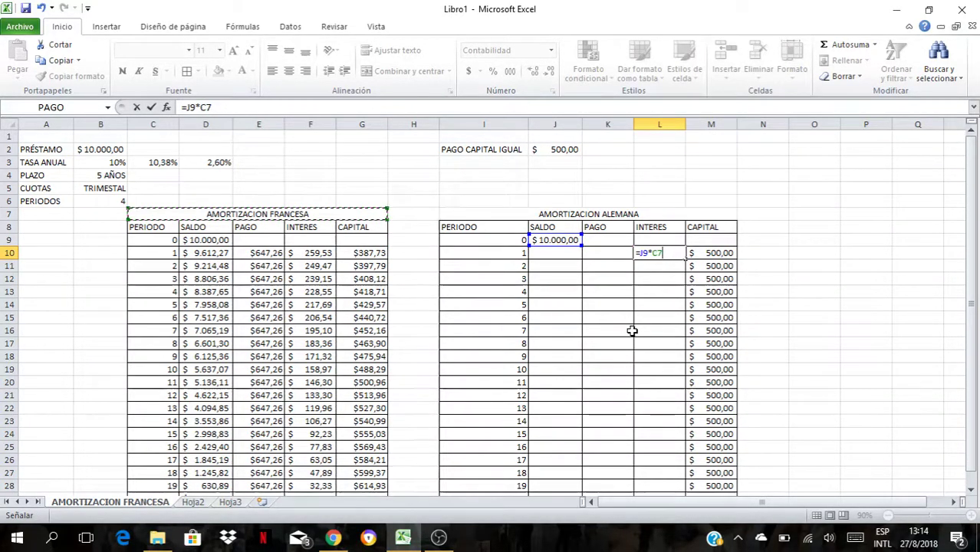
pyautogui.press('Left')
pyautogui.press('Up')
pyautogui.press('Up')
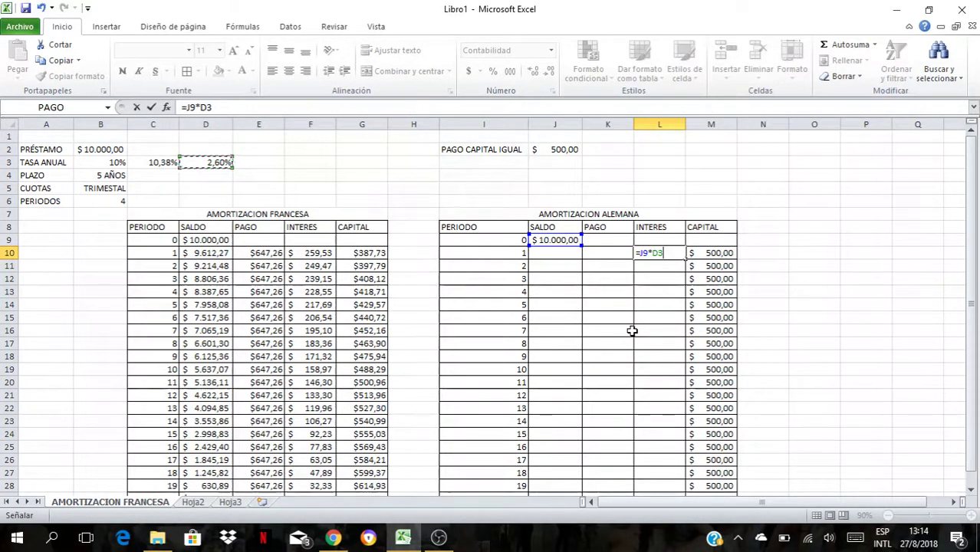
pyautogui.press('F4')
pyautogui.press('Return')
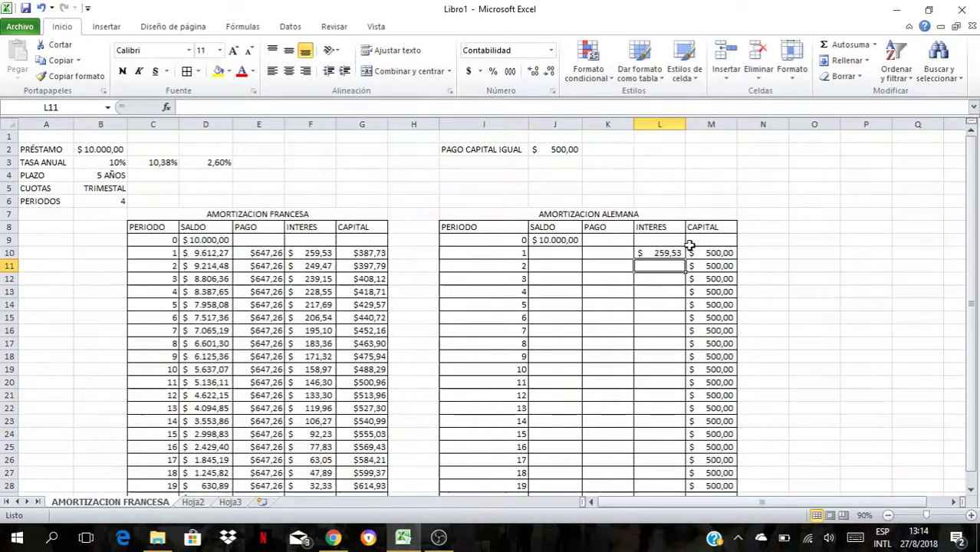
# Step: Calculate the German table's period 1 payment in K10 by adding the interest in L10 and the capital in M10
pyautogui.click(603, 258)
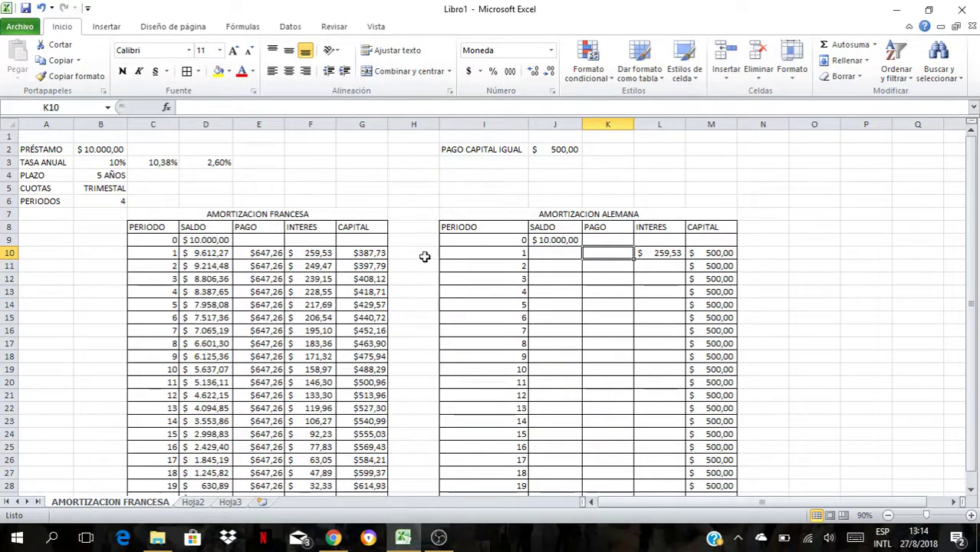
pyautogui.click(358, 253)
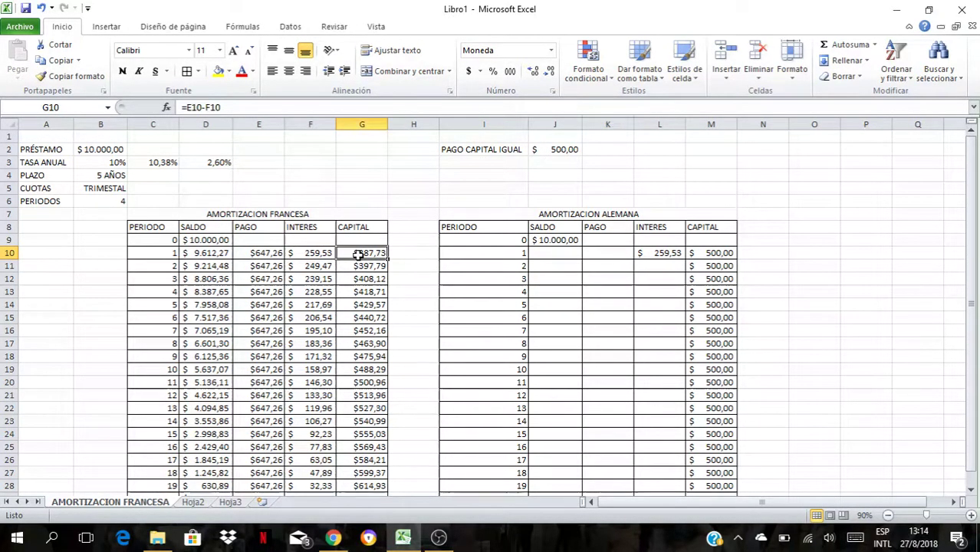
pyautogui.click(284, 107)
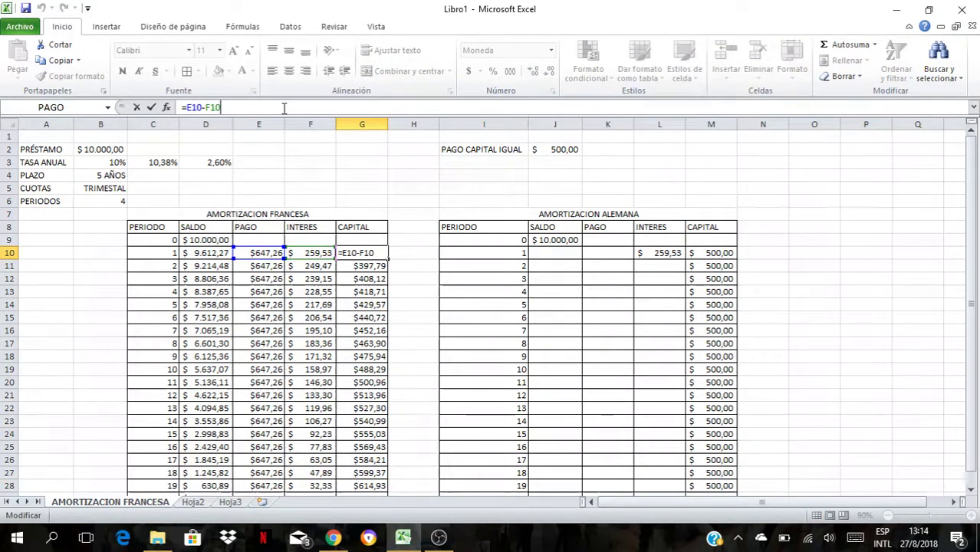
pyautogui.press('Return')
pyautogui.press('Right')
pyautogui.press('Right')
pyautogui.press('Right')
pyautogui.press('Right')
pyautogui.press('Up')
pyautogui.press('Left')
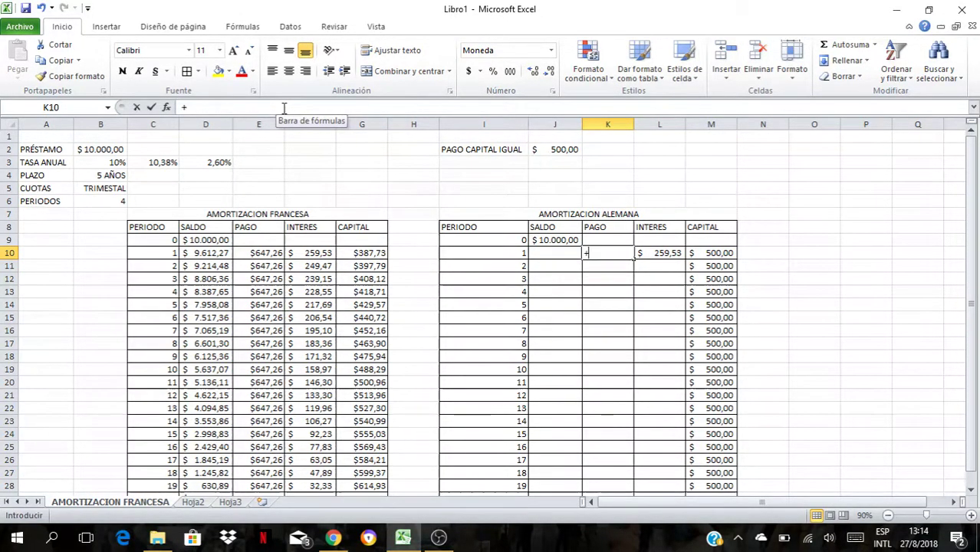
pyautogui.write('=')
pyautogui.press('Right')
pyautogui.write('+')
pyautogui.press('Right')
pyautogui.press('Right')
pyautogui.press('Return')
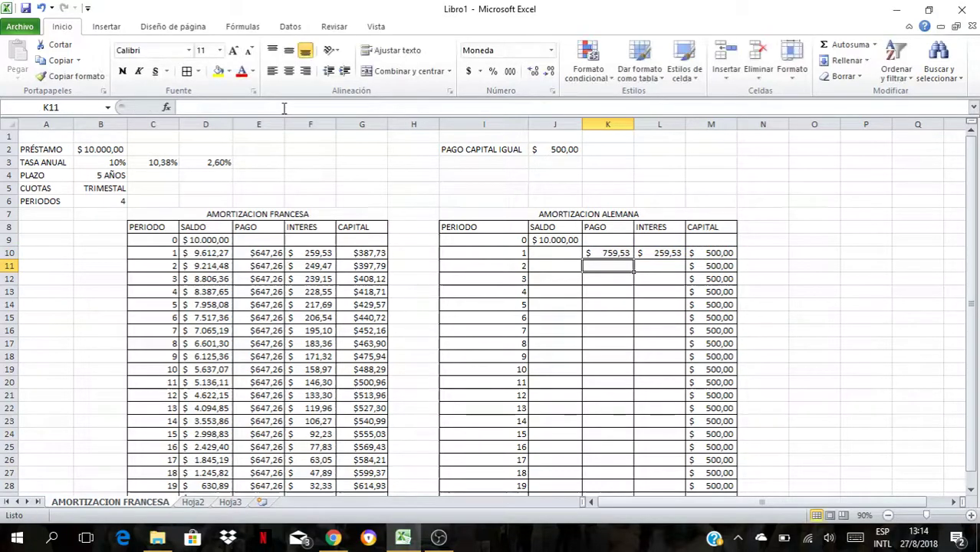
# Step: Calculate the German table's period 1 balance in J10 as +J9-M10, subtracting the capital payment from the previous balance
pyautogui.click(546, 257)
pyautogui.write('+')
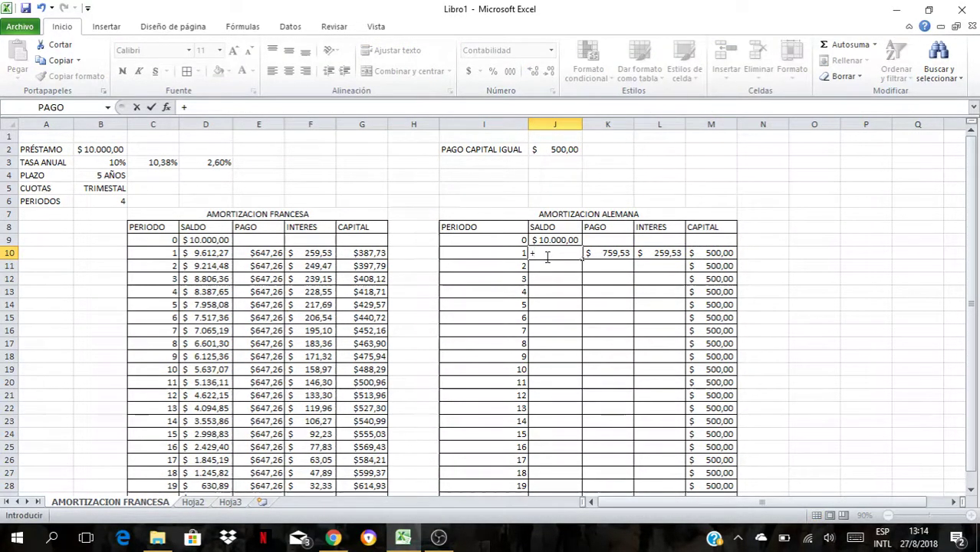
pyautogui.press('Up')
pyautogui.write('-')
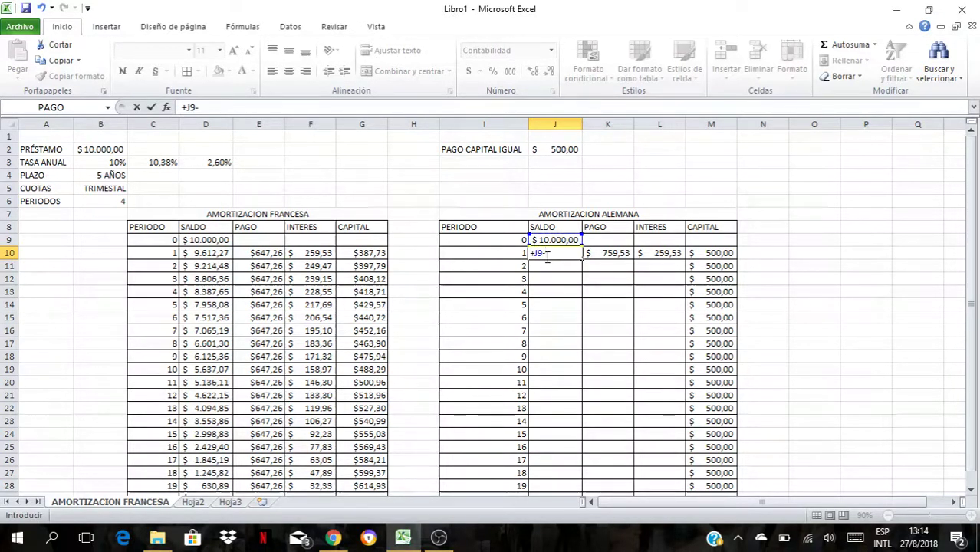
pyautogui.press('Right')
pyautogui.press('Right')
pyautogui.press('Right')
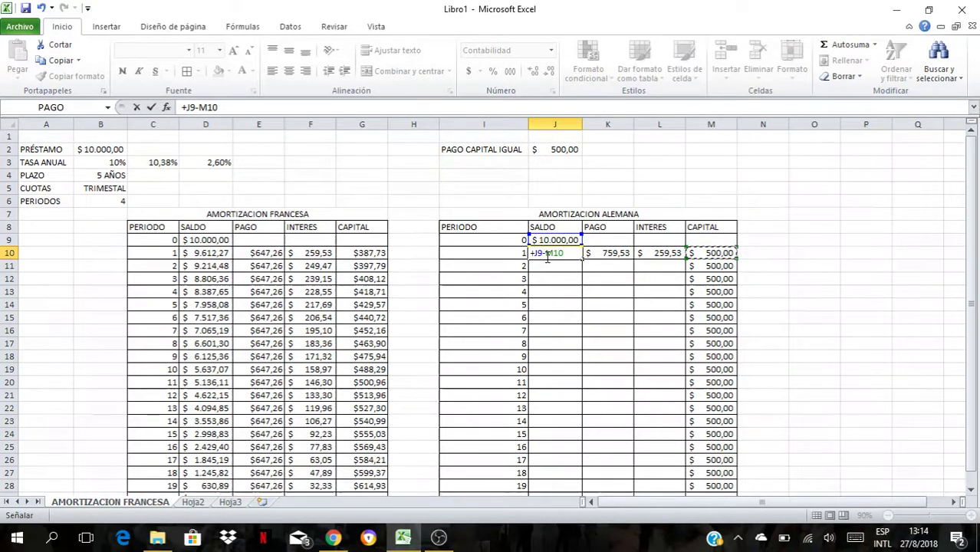
pyautogui.press('Return')
# Step: Fill the German table's INTERES, PAGO and SALDO formulas from row 10 down through period 20 in row 29
pyautogui.click(649, 254)
pyautogui.moveTo(690, 259); pyautogui.dragTo(677, 472)
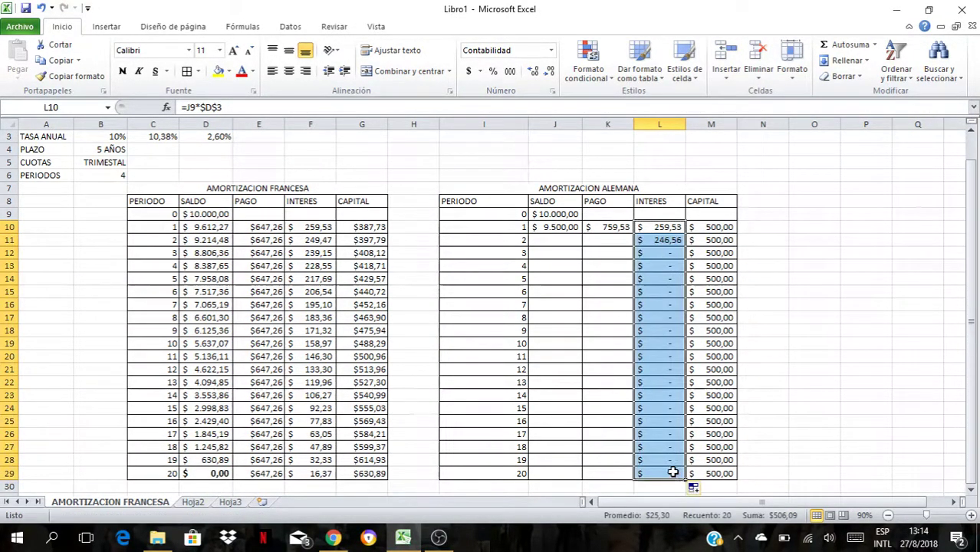
pyautogui.click(614, 228)
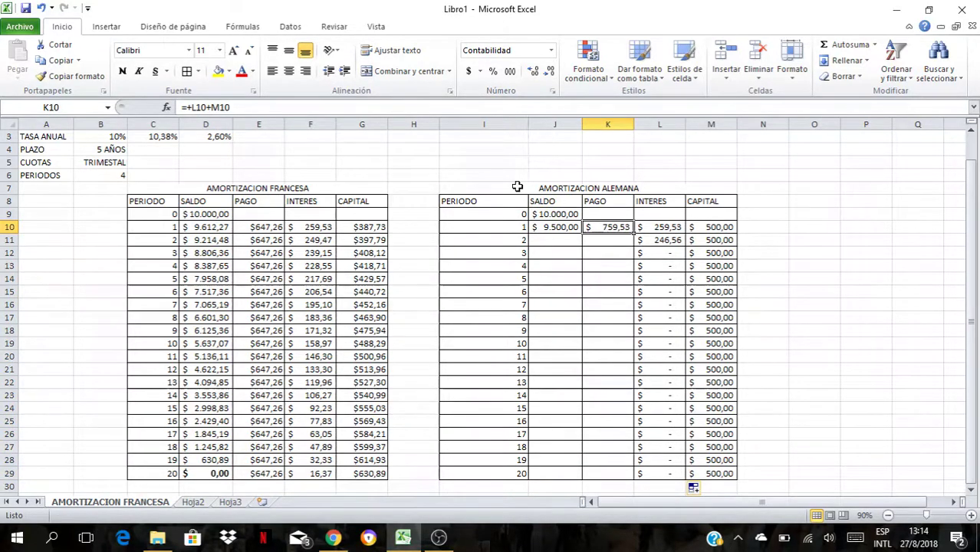
pyautogui.moveTo(635, 237); pyautogui.dragTo(634, 476)
pyautogui.click(555, 226)
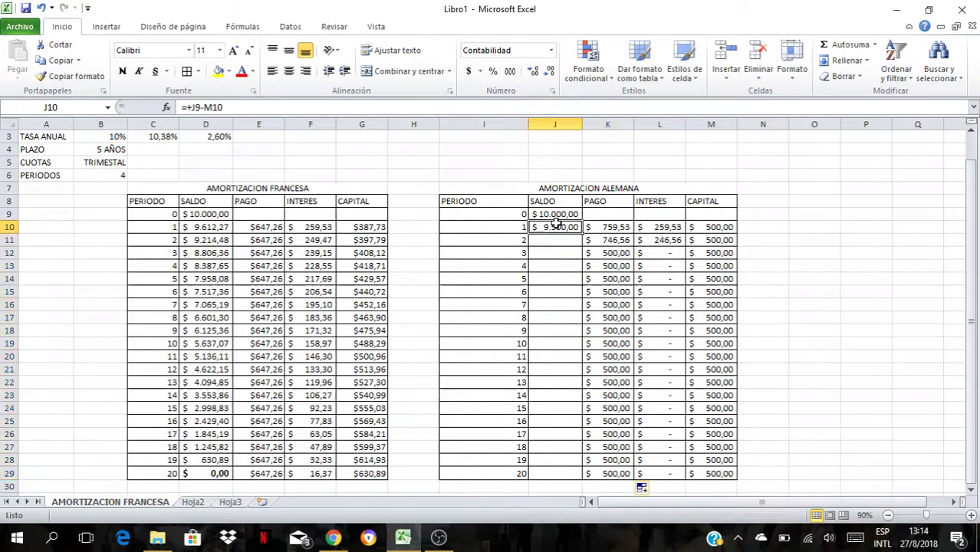
pyautogui.moveTo(580, 231); pyautogui.dragTo(566, 474)
pyautogui.click(654, 305)
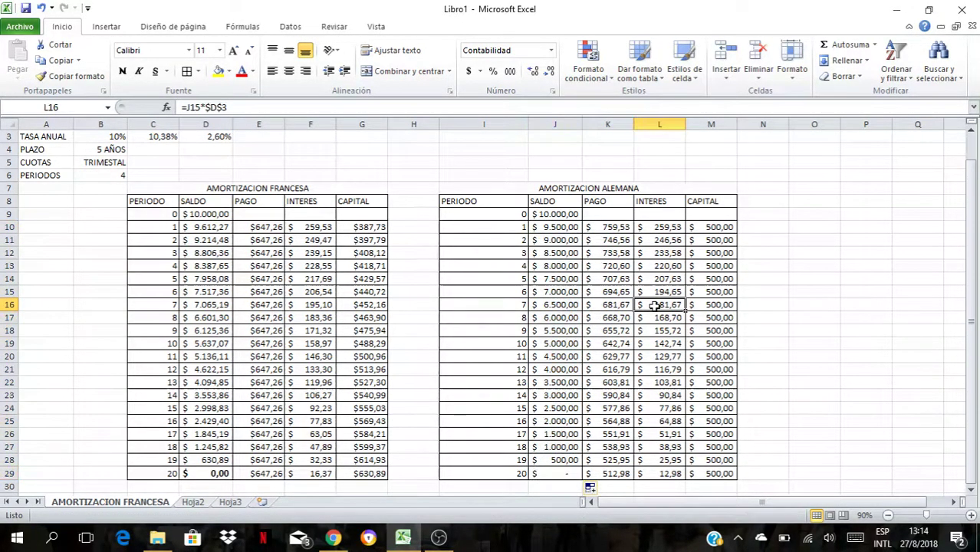
# Step: Format the German table's period 20 balance in J29 as bold 12-point text
pyautogui.click(546, 472)
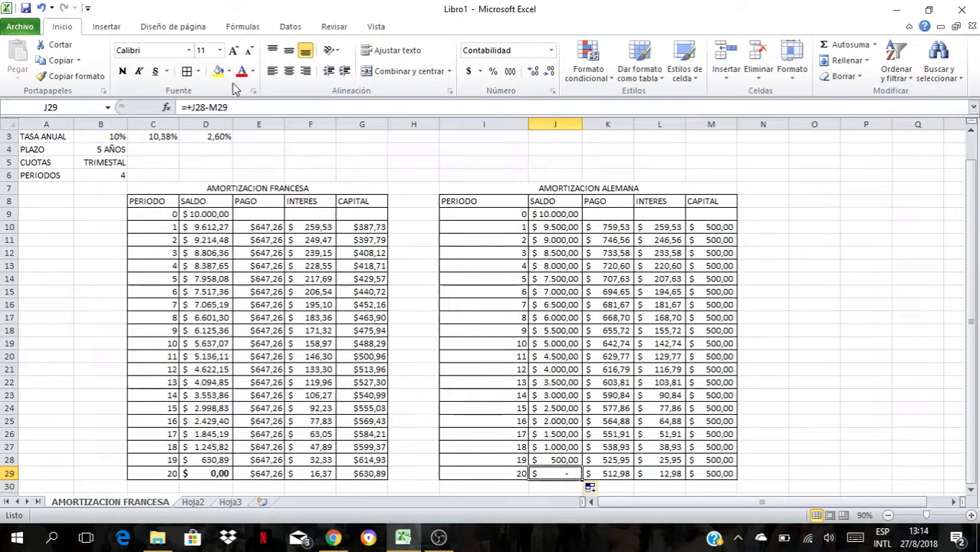
pyautogui.click(122, 70)
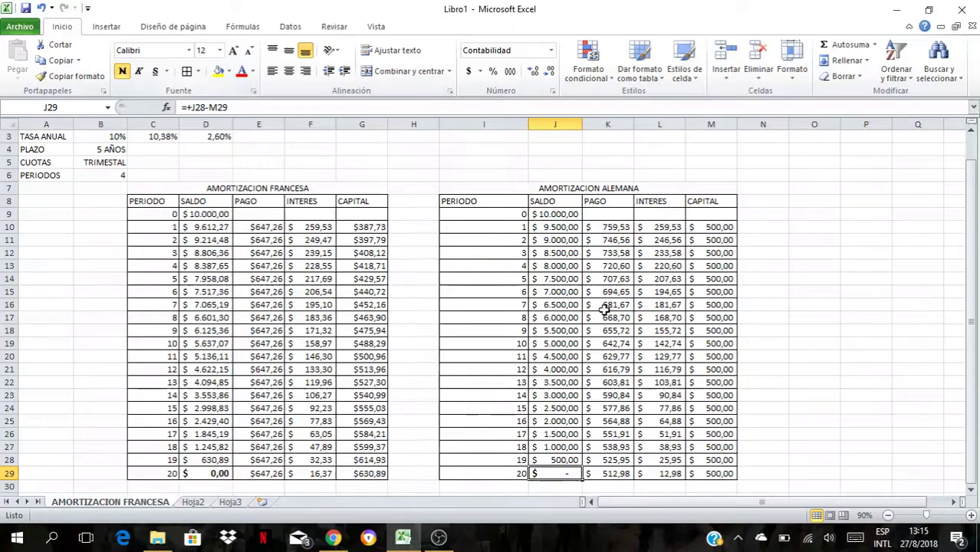
pyautogui.click(623, 459)
pyautogui.click(549, 304)
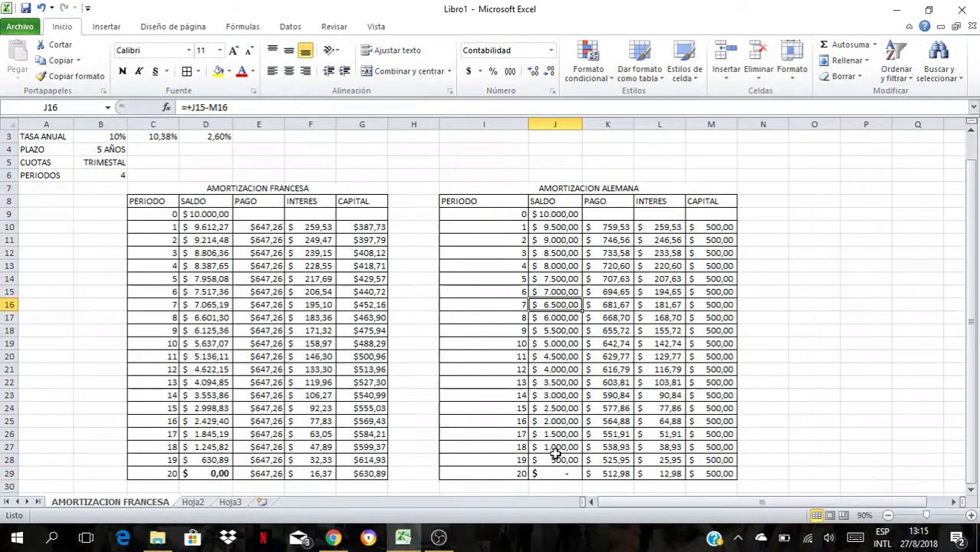
# Step: Total the French table's PAGO column in E30 with AutoSum and extend the sum across INTERES and CAPITAL to G30
pyautogui.click(428, 293)
pyautogui.press('Return')
pyautogui.press('Down')
pyautogui.press('Down')
pyautogui.press('Down')
pyautogui.press('Down')
pyautogui.press('Down')
pyautogui.press('Down')
pyautogui.press('Down')
pyautogui.press('Down')
pyautogui.press('Left')
pyautogui.press('Down')
pyautogui.press('Left')
pyautogui.press('Down')
pyautogui.press('Down')
pyautogui.press('Down')
pyautogui.press('Left')
pyautogui.press('Down')
pyautogui.press('Down')
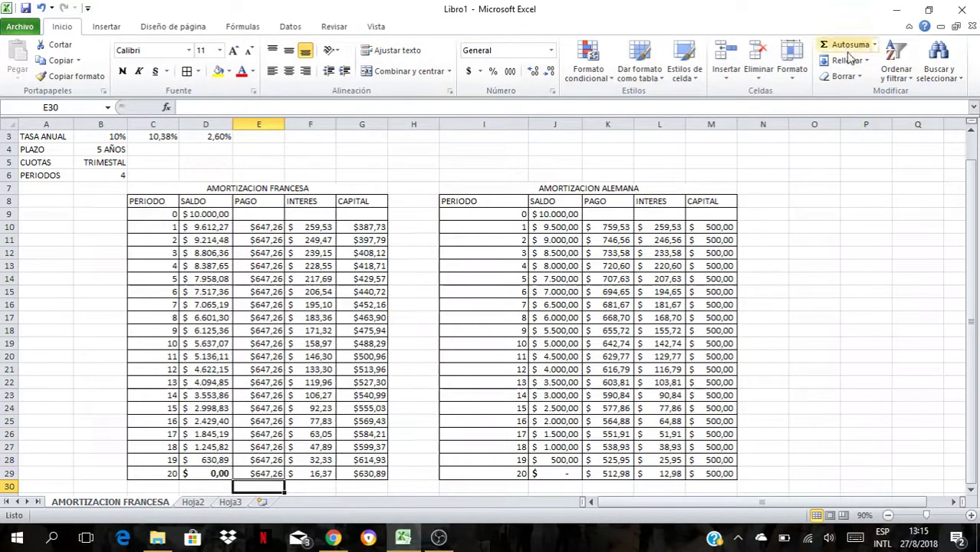
pyautogui.click(850, 52)
pyautogui.press('Return')
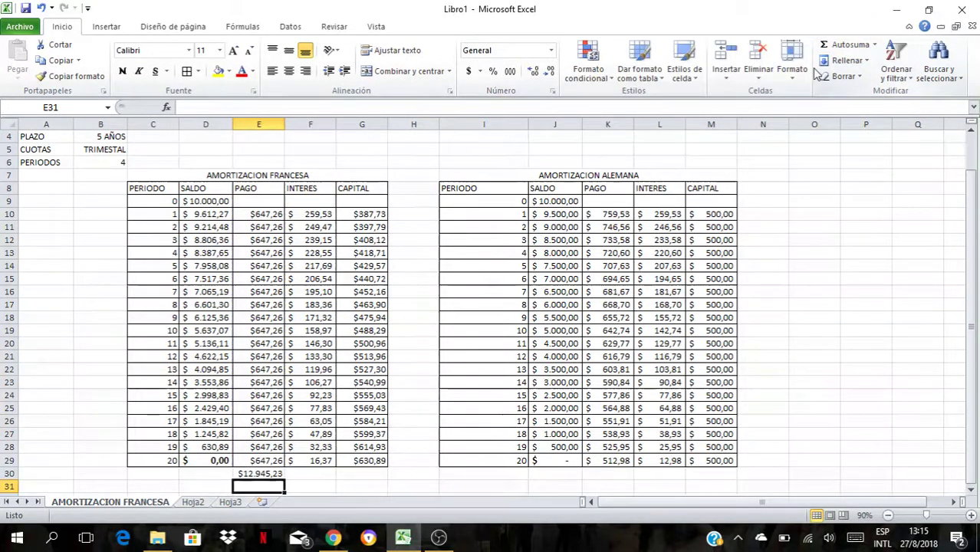
pyautogui.click(261, 474)
pyautogui.moveTo(284, 480); pyautogui.dragTo(376, 473)
# Step: Total the German table's PAGO, INTERES and CAPITAL columns in K30:M30 and autofit the widths of columns K and M
pyautogui.moveTo(602, 215); pyautogui.dragTo(726, 475)
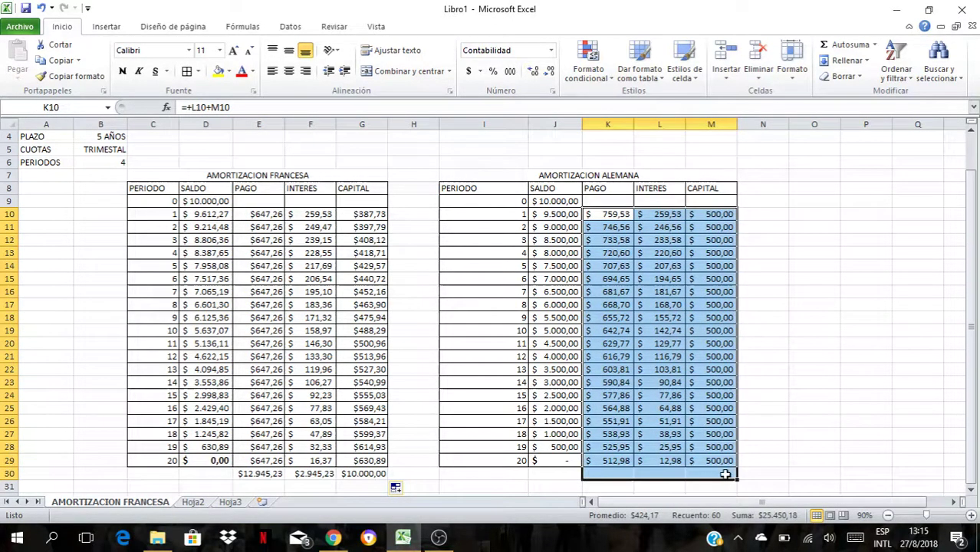
pyautogui.click(846, 44)
pyautogui.click(649, 302)
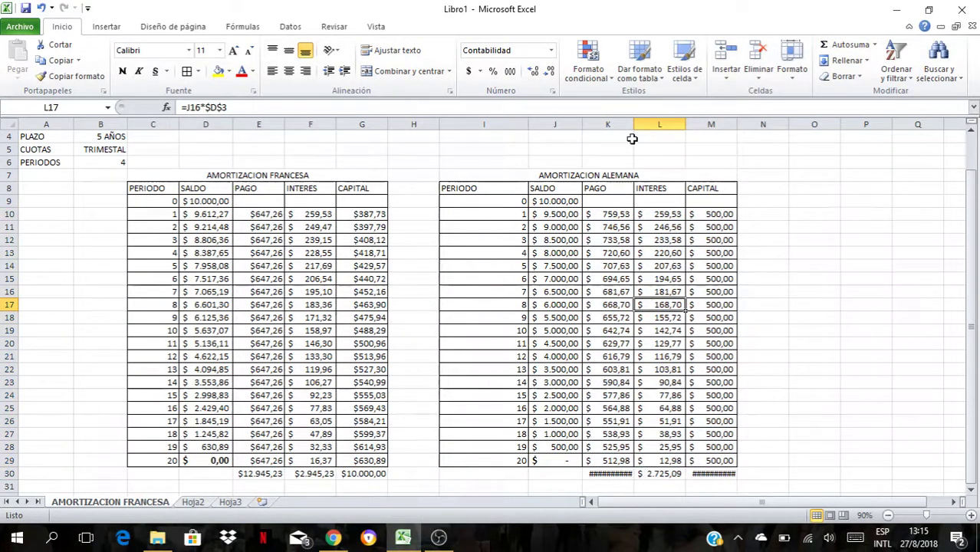
pyautogui.doubleClick(632, 126)
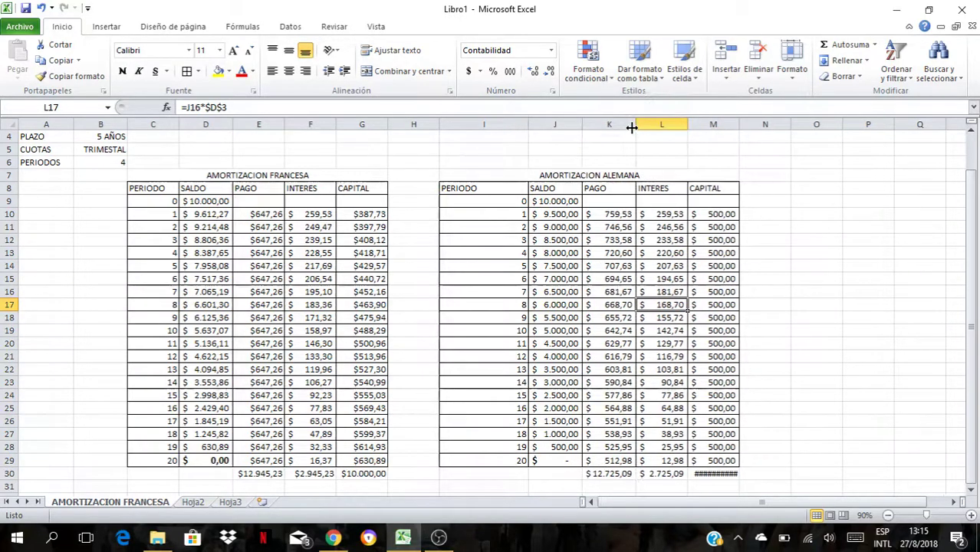
pyautogui.doubleClick(740, 125)
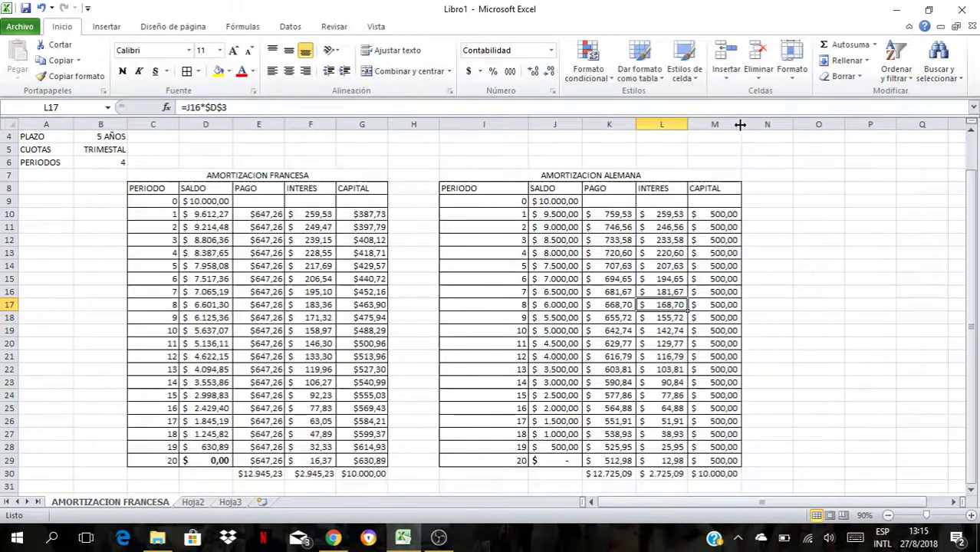
pyautogui.click(404, 326)
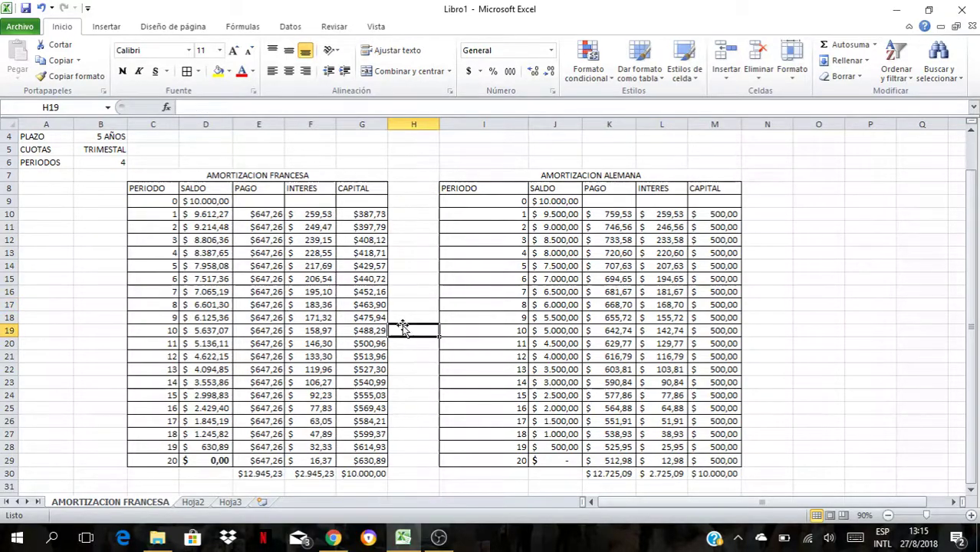
# Step: Compare the French and German tables' payment totals in row 30, as well as their INTERES and CAPITAL columns
pyautogui.click(261, 474)
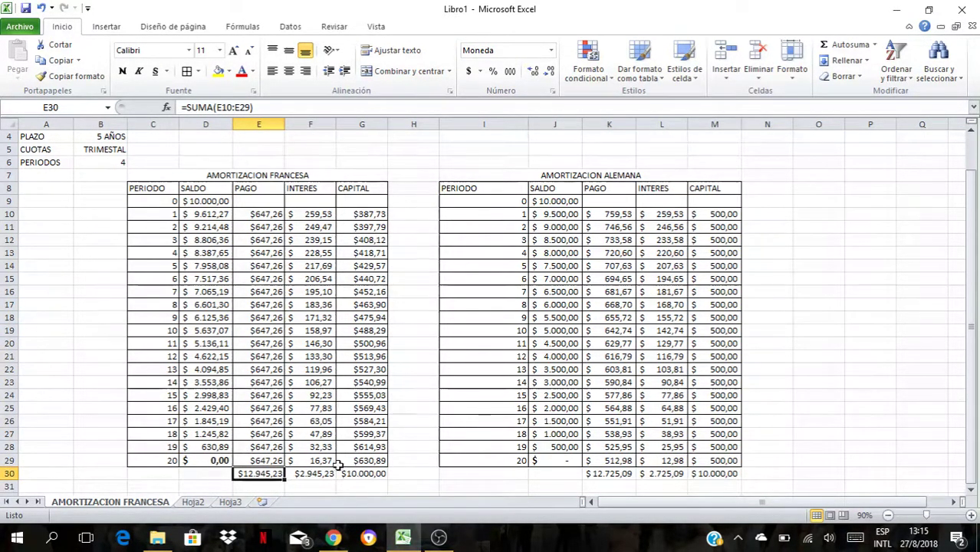
pyautogui.click(599, 475)
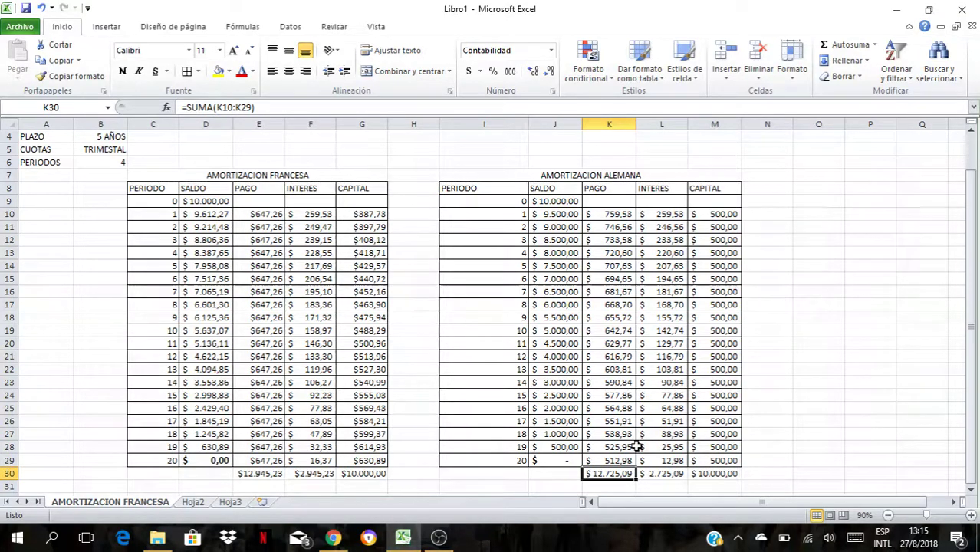
pyautogui.click(263, 476)
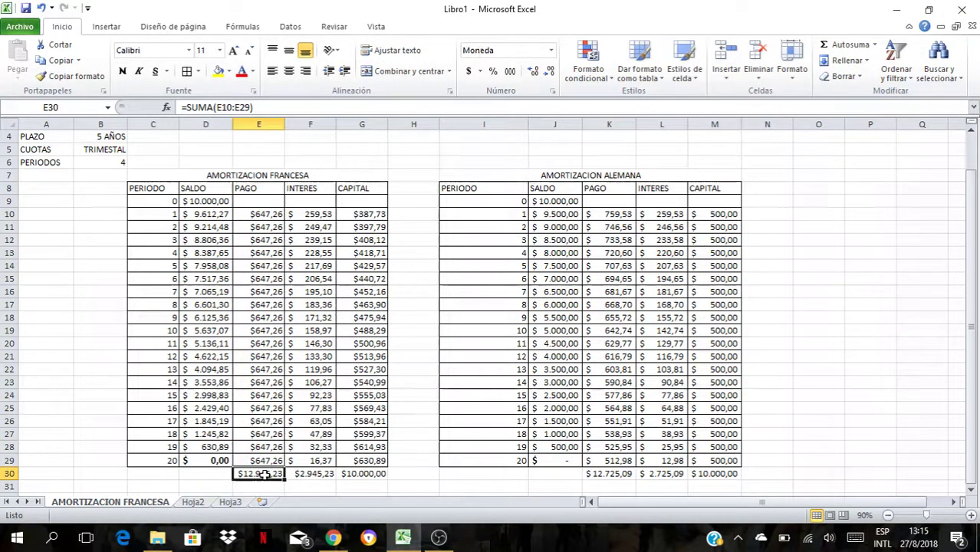
pyautogui.click(613, 472)
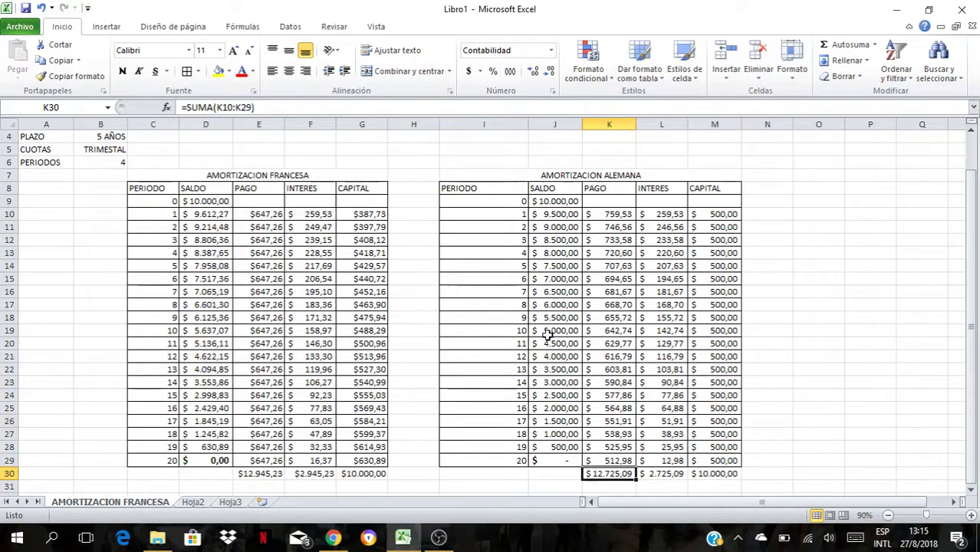
pyautogui.click(311, 474)
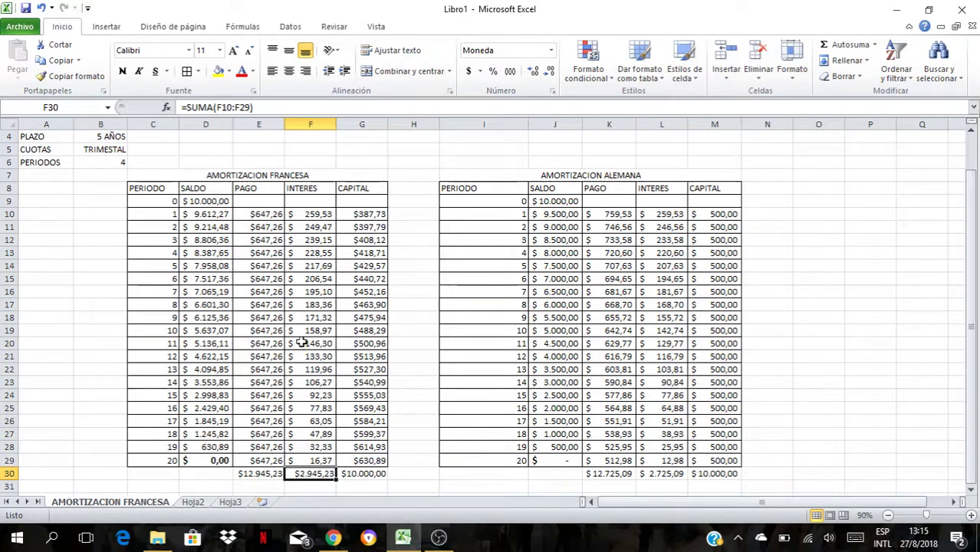
pyautogui.moveTo(326, 212); pyautogui.dragTo(319, 474)
pyautogui.moveTo(678, 217); pyautogui.dragTo(667, 444)
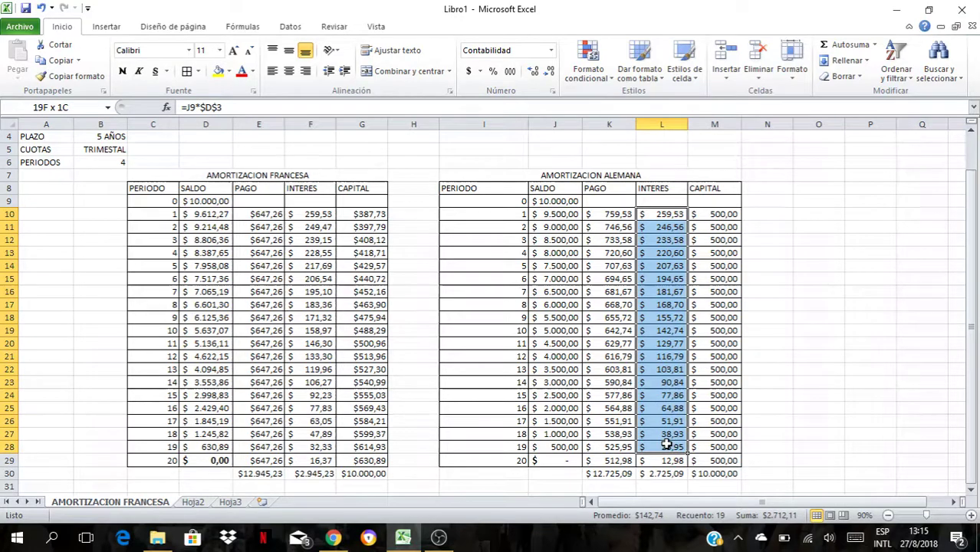
pyautogui.moveTo(341, 474); pyautogui.dragTo(368, 214)
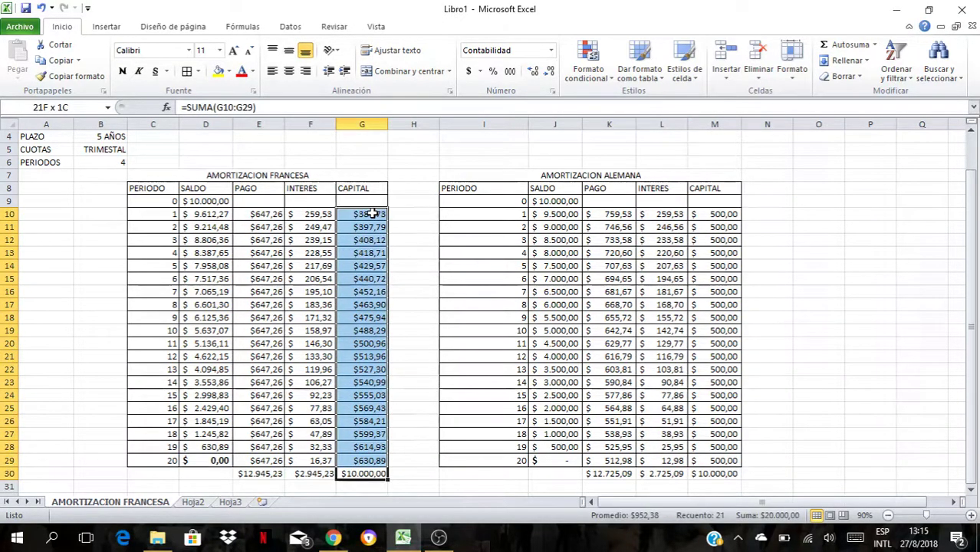
pyautogui.moveTo(713, 215); pyautogui.dragTo(717, 272)
# Step: Review the German table's payment total in K30 against the French table's opening balance in D9 and interest total in F30
pyautogui.click(591, 189)
pyautogui.press('Up')
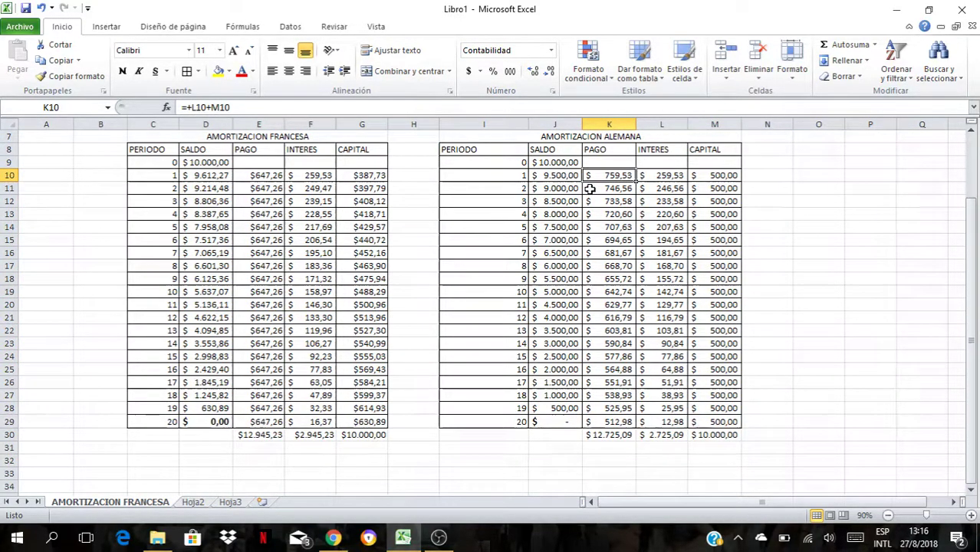
pyautogui.press('Up')
pyautogui.press('Up')
pyautogui.press('Up')
pyautogui.press('Up')
pyautogui.press('Up')
pyautogui.press('Up')
pyautogui.press('Down')
pyautogui.press('Down')
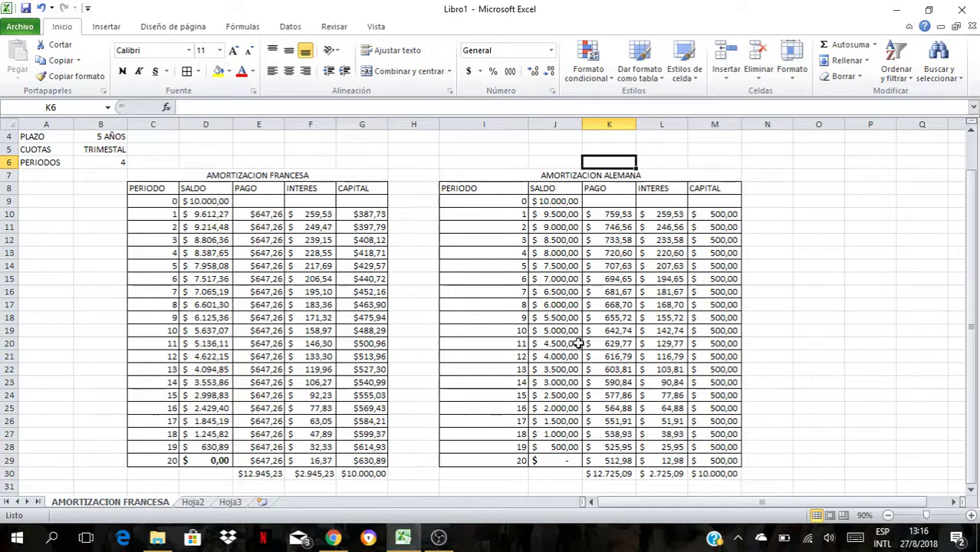
pyautogui.click(607, 474)
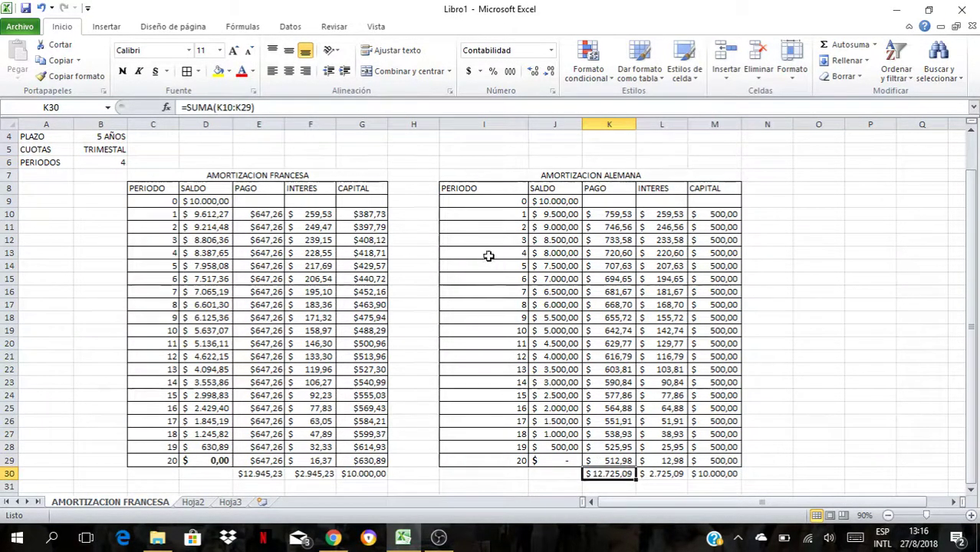
pyautogui.click(485, 240)
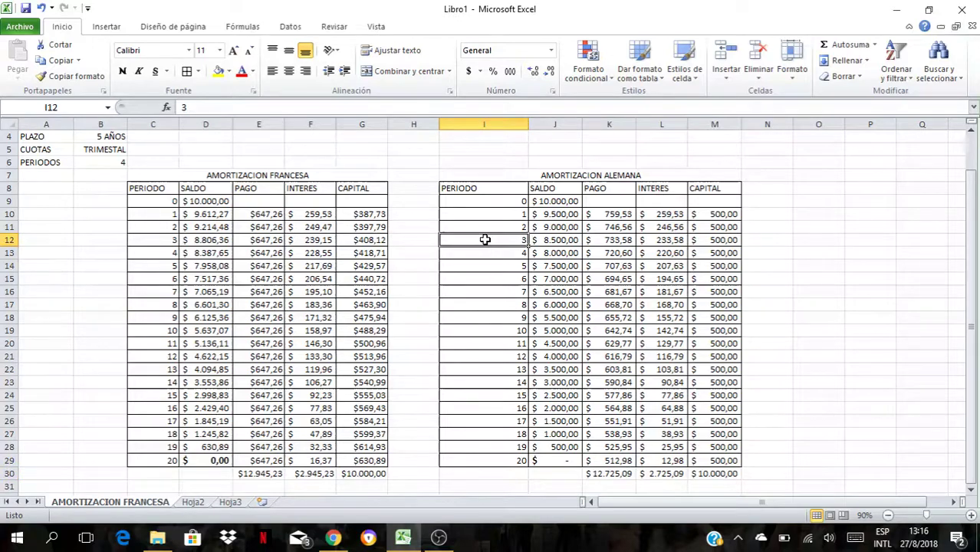
pyautogui.click(197, 177)
pyautogui.click(204, 217)
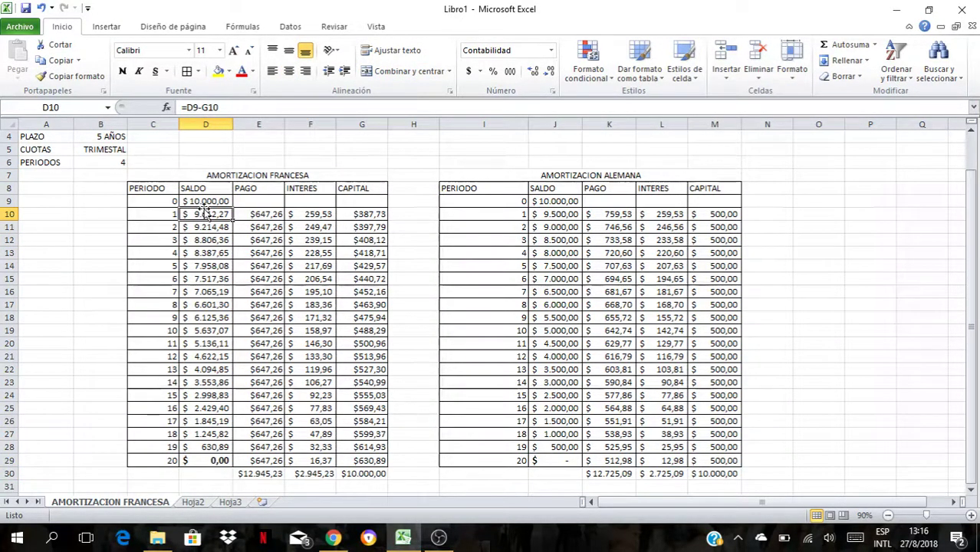
pyautogui.click(203, 201)
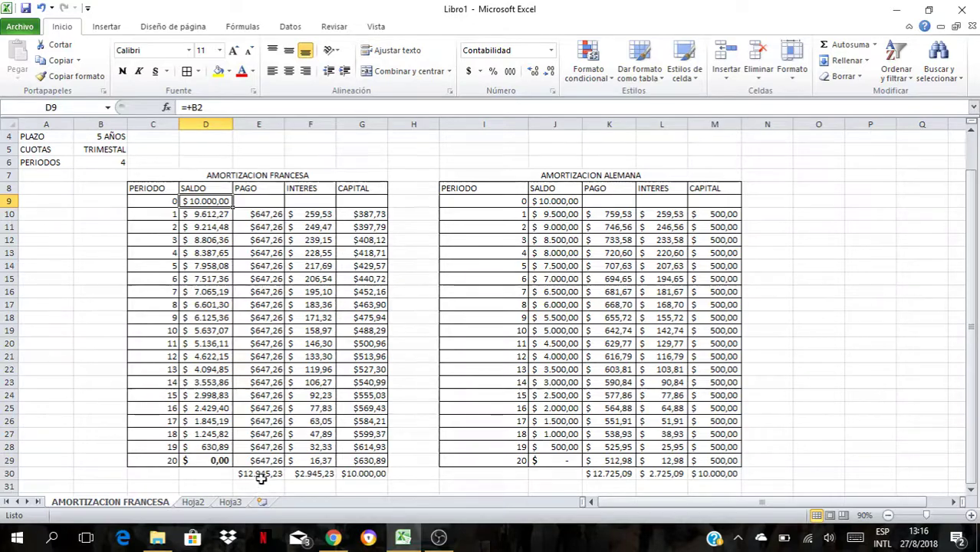
pyautogui.click(319, 475)
pyautogui.click(278, 407)
pyautogui.press('Up')
pyautogui.press('Up')
pyautogui.press('Up')
pyautogui.press('Up')
pyautogui.press('Up')
pyautogui.press('Up')
pyautogui.press('Up')
pyautogui.press('Up')
pyautogui.press('Up')
pyautogui.press('Up')
pyautogui.press('Up')
pyautogui.press('Up')
pyautogui.press('Up')
pyautogui.press('Up')
pyautogui.press('Up')
pyautogui.press('Up')
pyautogui.press('Up')
pyautogui.press('Up')
pyautogui.press('Up')
pyautogui.press('Up')
pyautogui.press('Up')
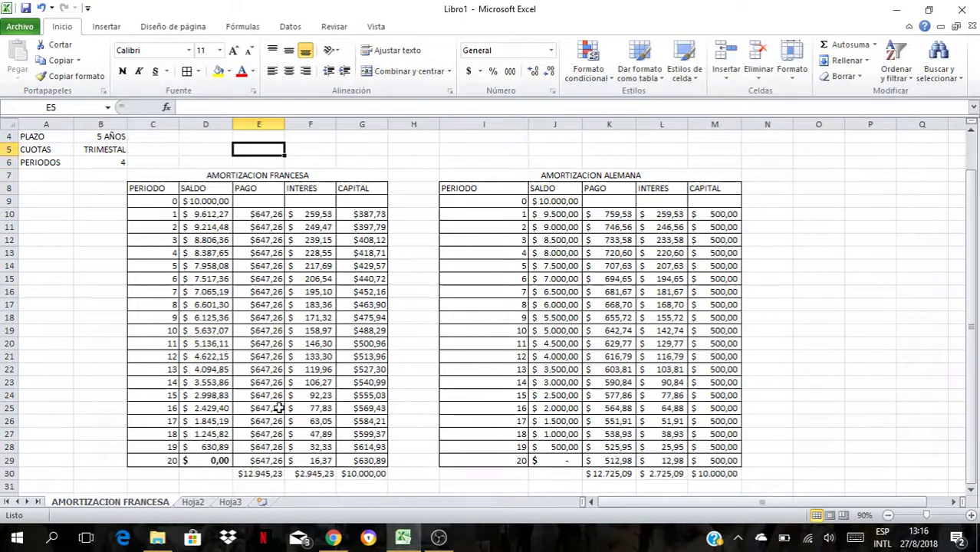
pyautogui.press('Up')
pyautogui.press('Up')
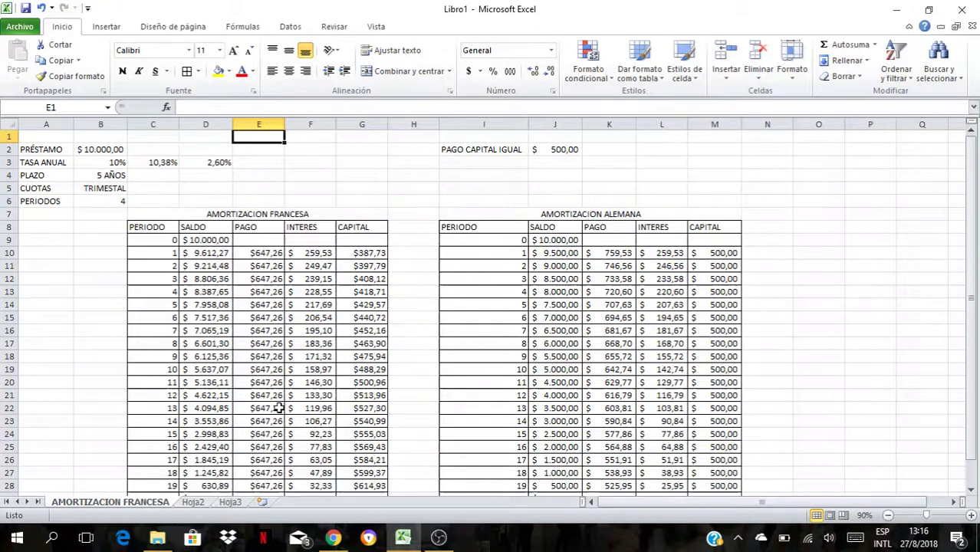
pyautogui.click(108, 266)
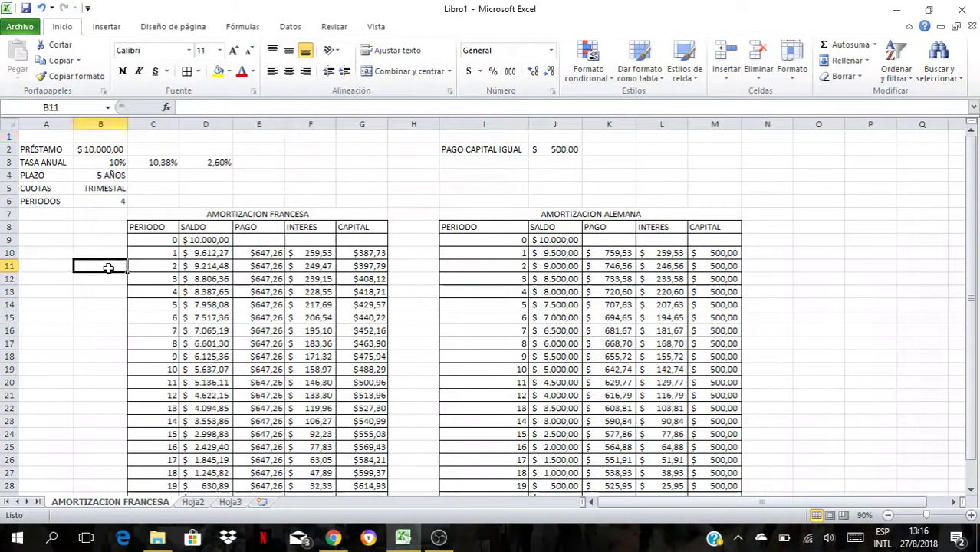